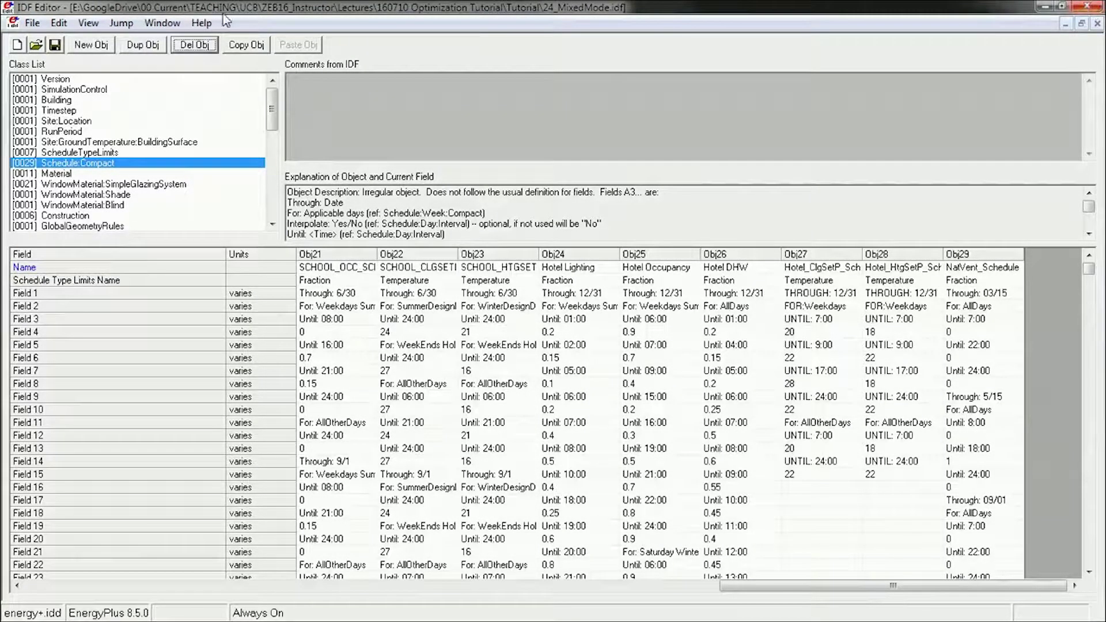
Close IDF Editor, set 24_MixedMode.idf as the EP-Launch input, and open it in TextPad.
click(1087, 6)
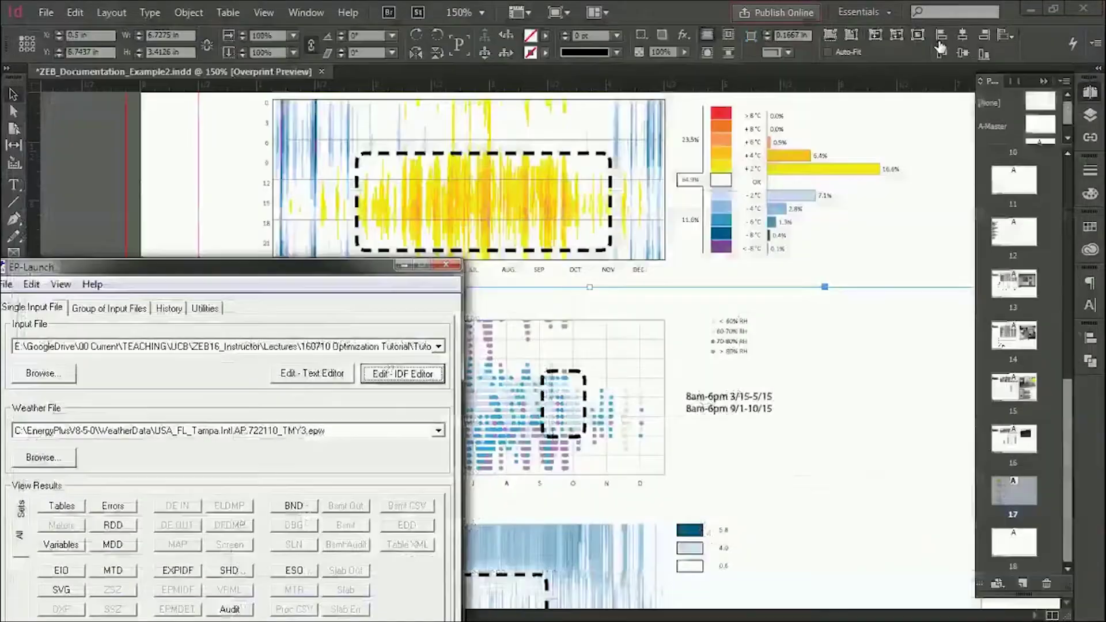
drag(217, 268, 627, 92)
click(456, 196)
click(708, 316)
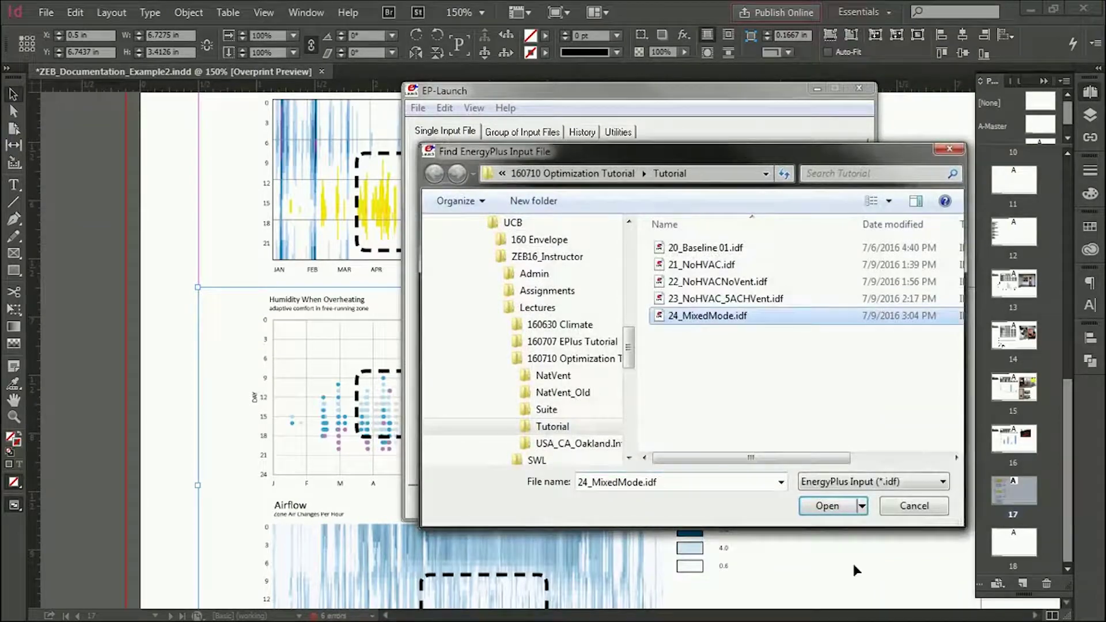
click(828, 507)
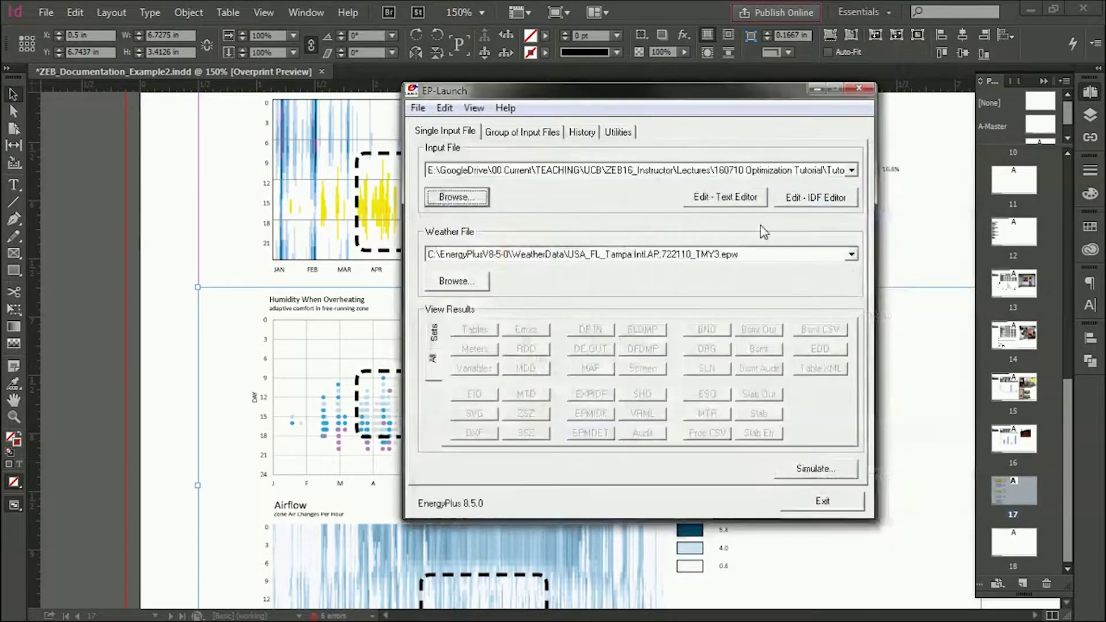
click(724, 202)
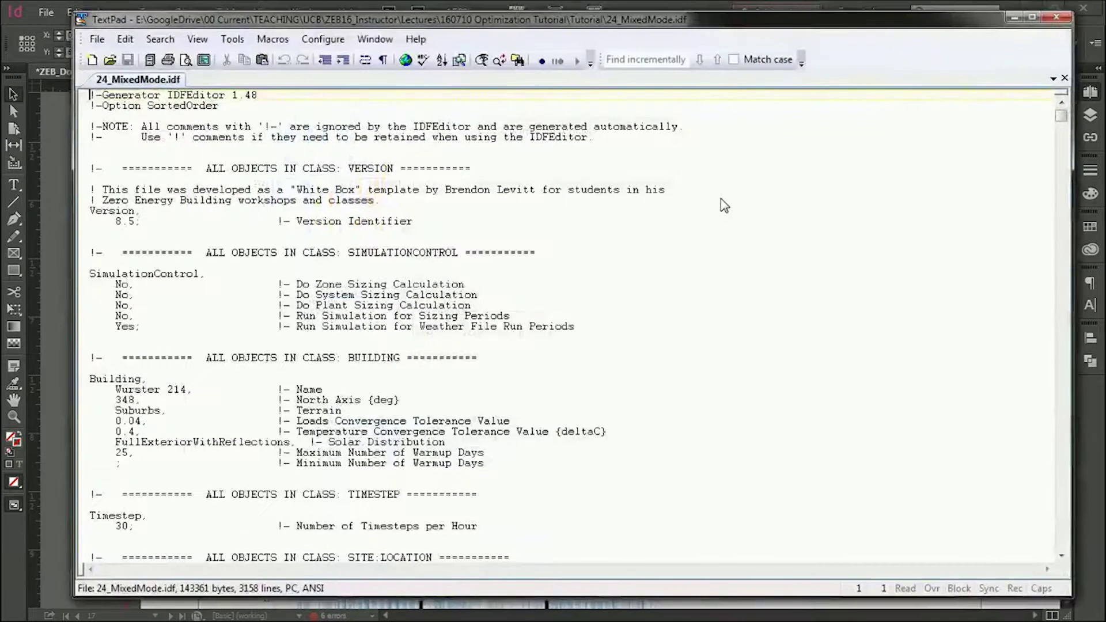
Maximize TextPad and scroll down through 24_MixedMode.idf.
click(1031, 18)
scroll(247, 219, down, 9)
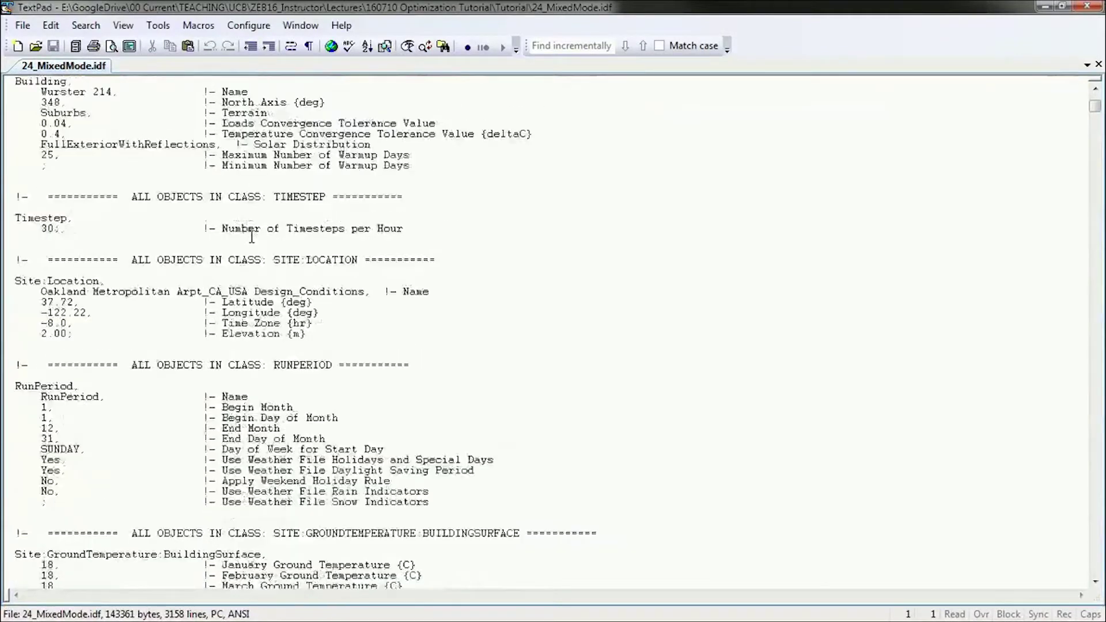
scroll(251, 237, down, 20)
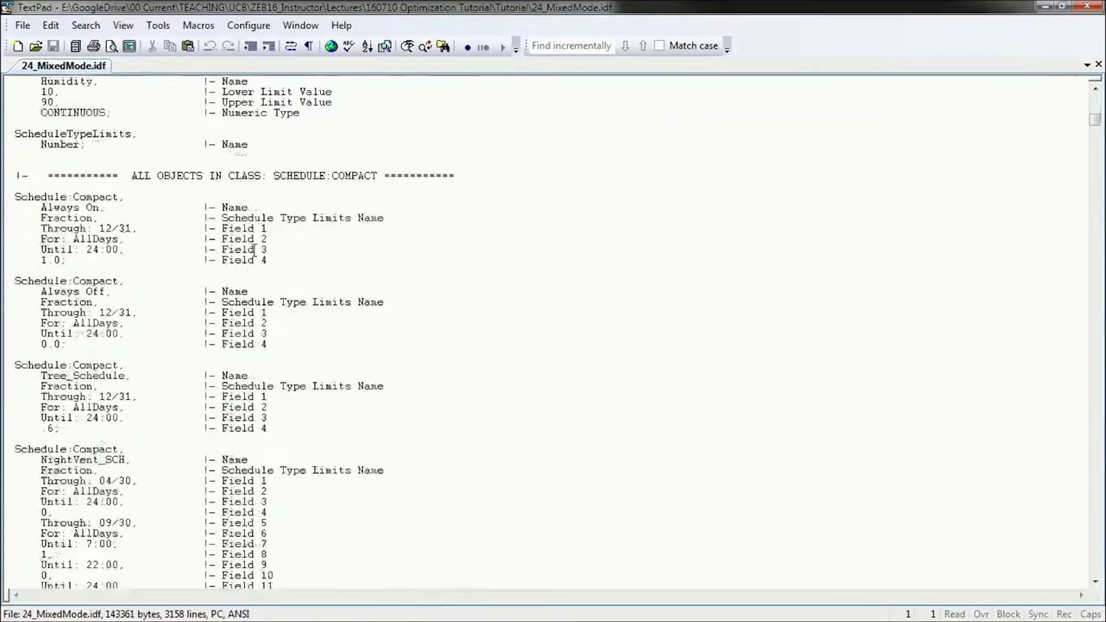
scroll(255, 249, down, 4)
scroll(254, 249, down, 16)
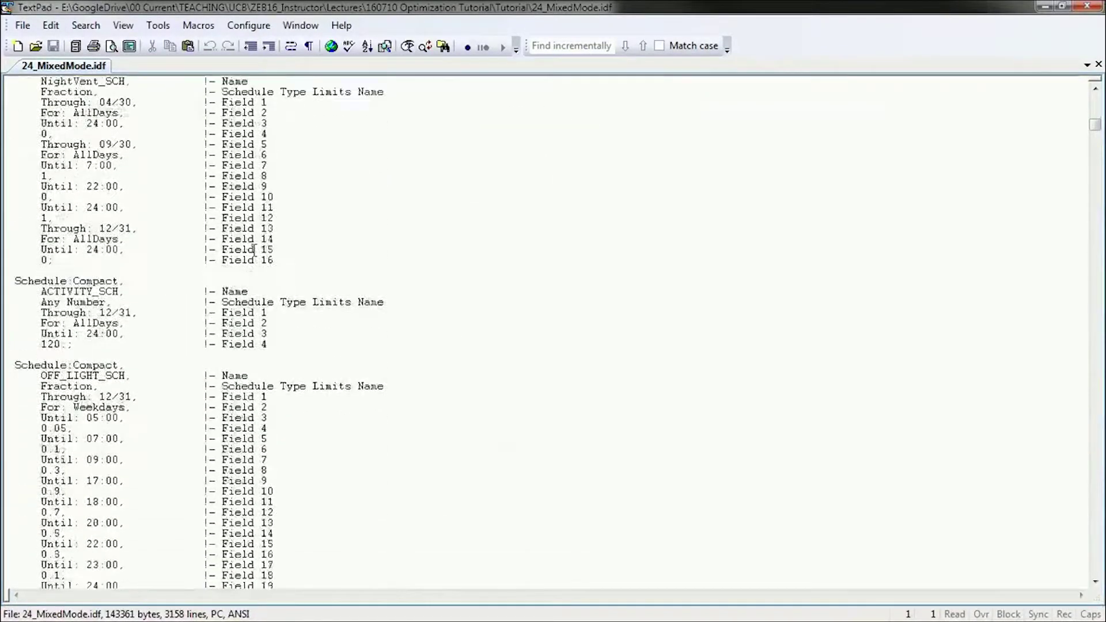
scroll(254, 249, down, 20)
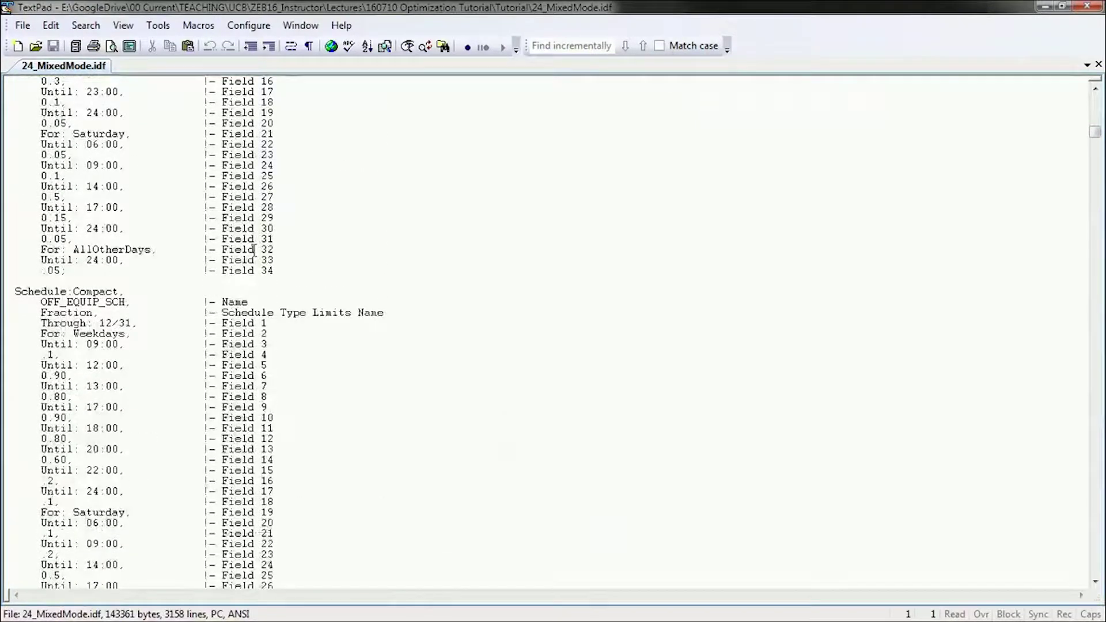
scroll(254, 250, down, 20)
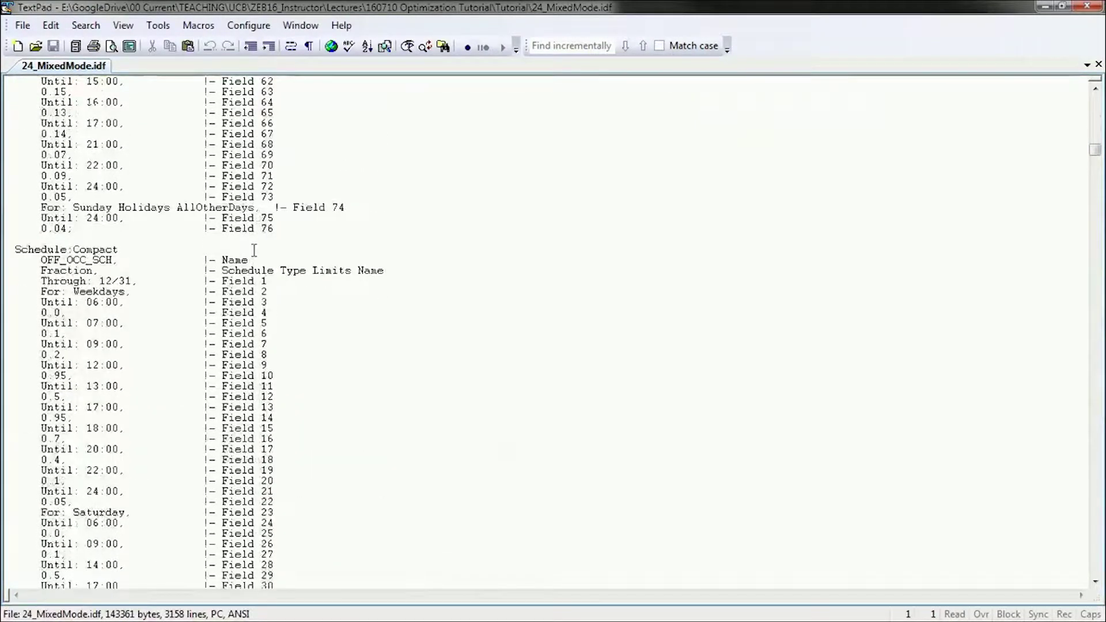
Search incrementally for 'school' and mark the start of the SCHOOL_CLGSETP_SCH schedule.
click(547, 48)
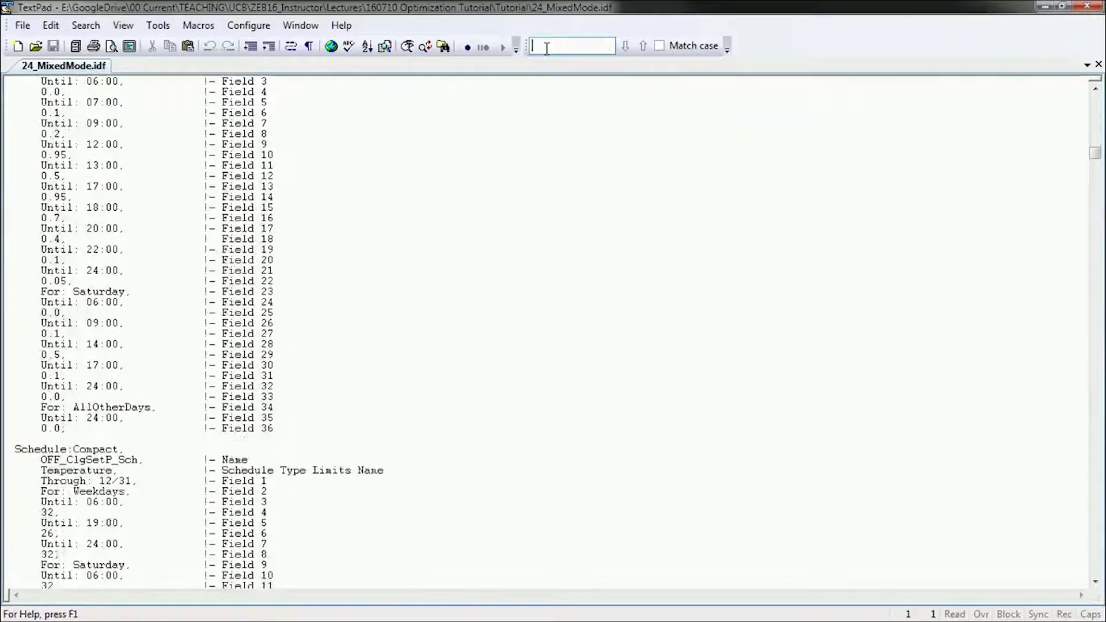
text(school)
scroll(378, 348, down, 15)
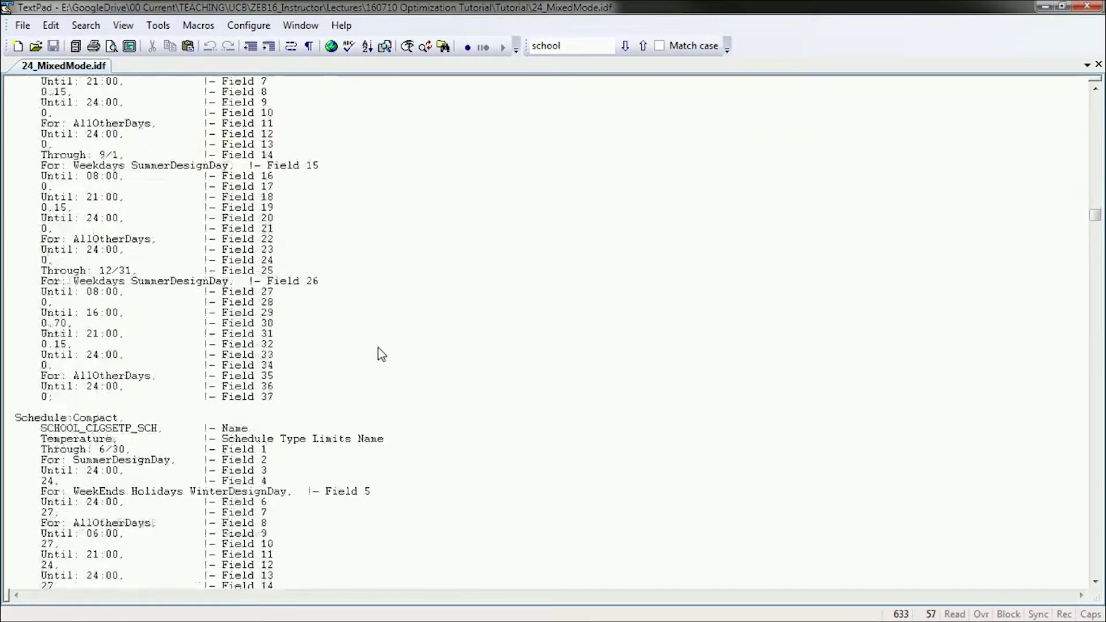
scroll(345, 340, down, 3)
click(14, 166)
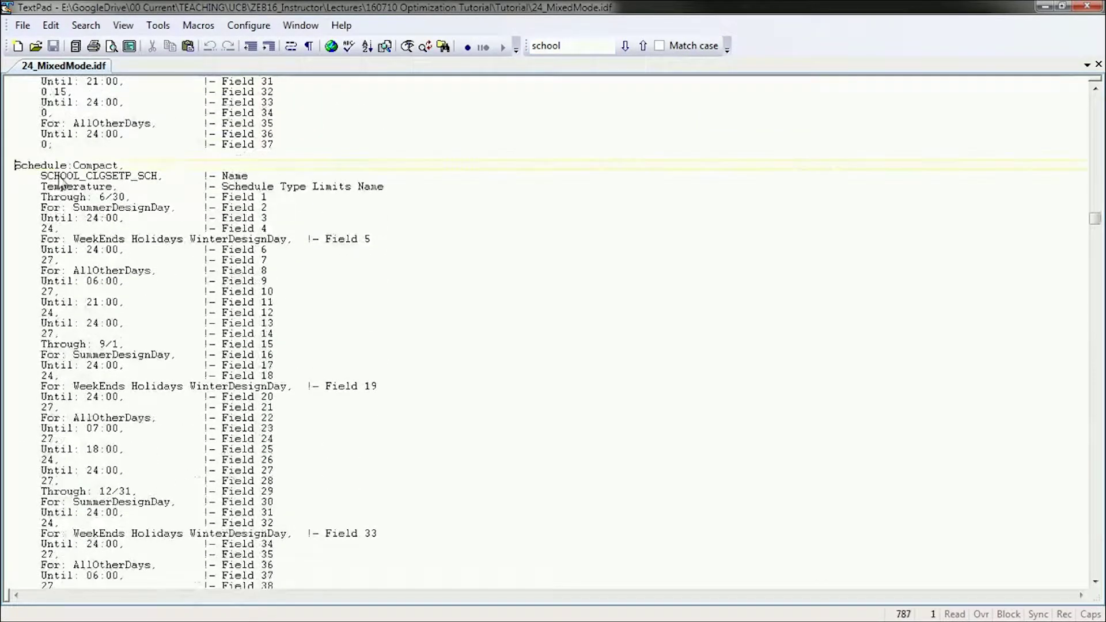
scroll(136, 213, down, 14)
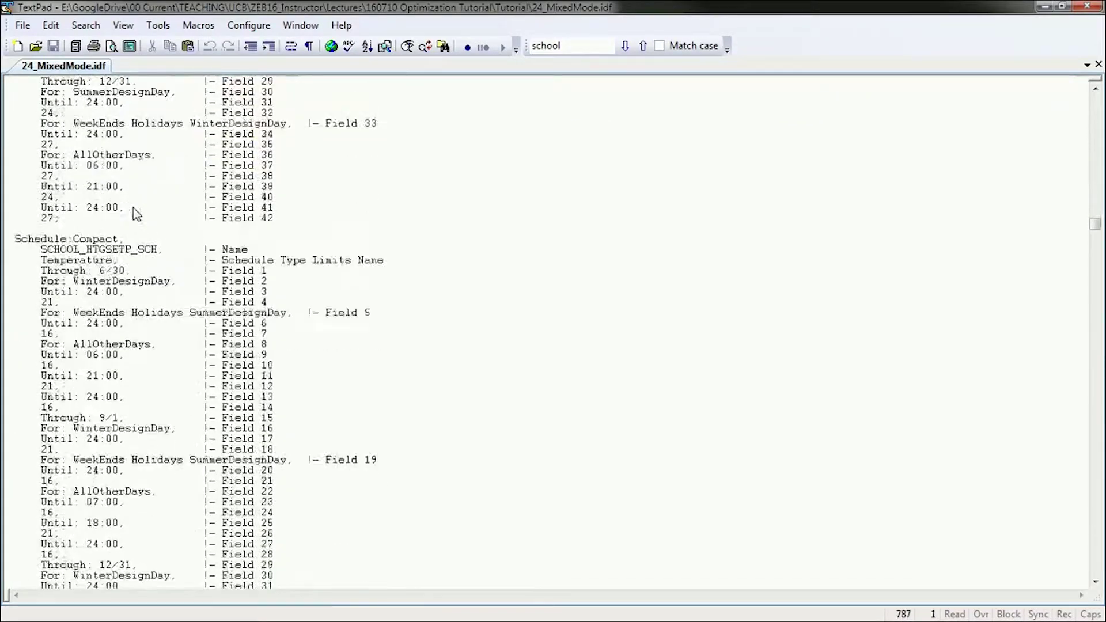
scroll(120, 208, down, 5)
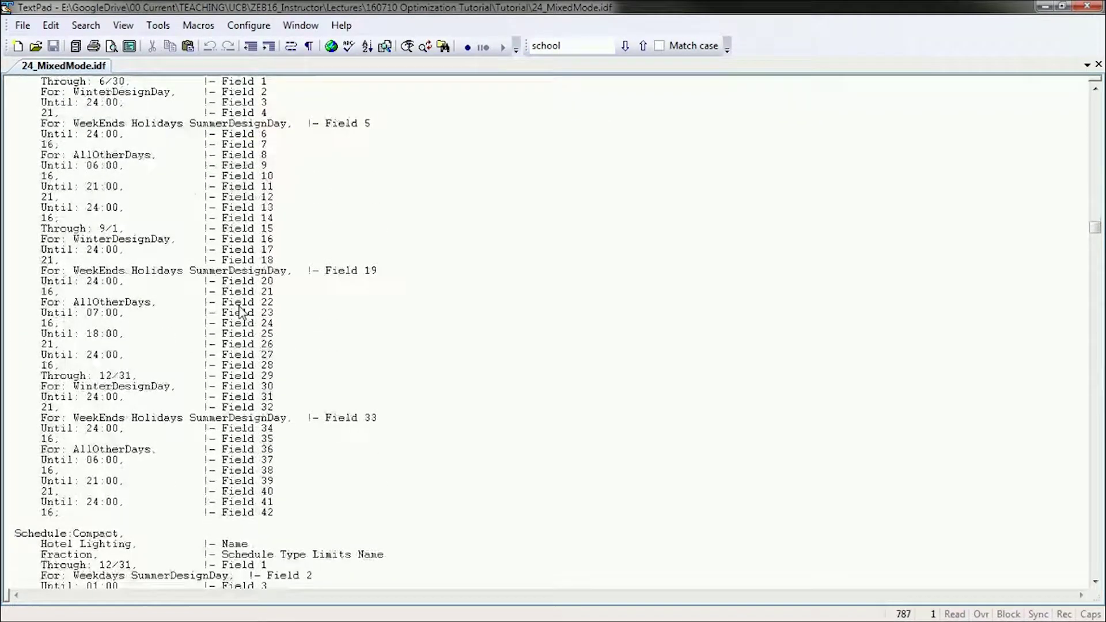
Select both SCHOOL cooling and heating setpoint schedules through Field 42 and copy them.
shift+click(78, 517)
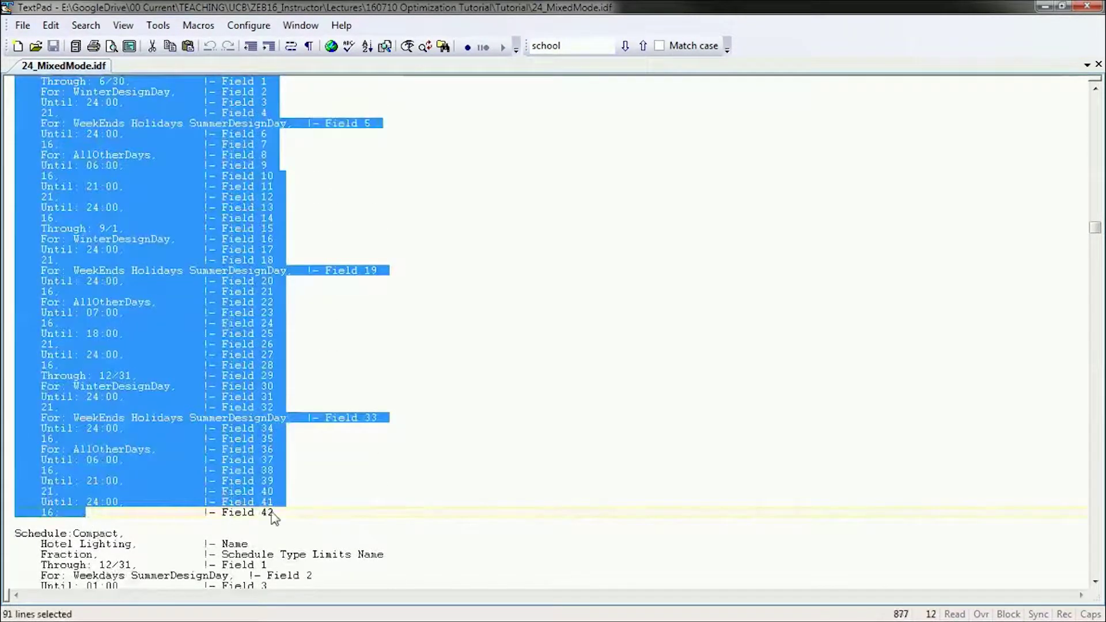
shift+click(302, 518)
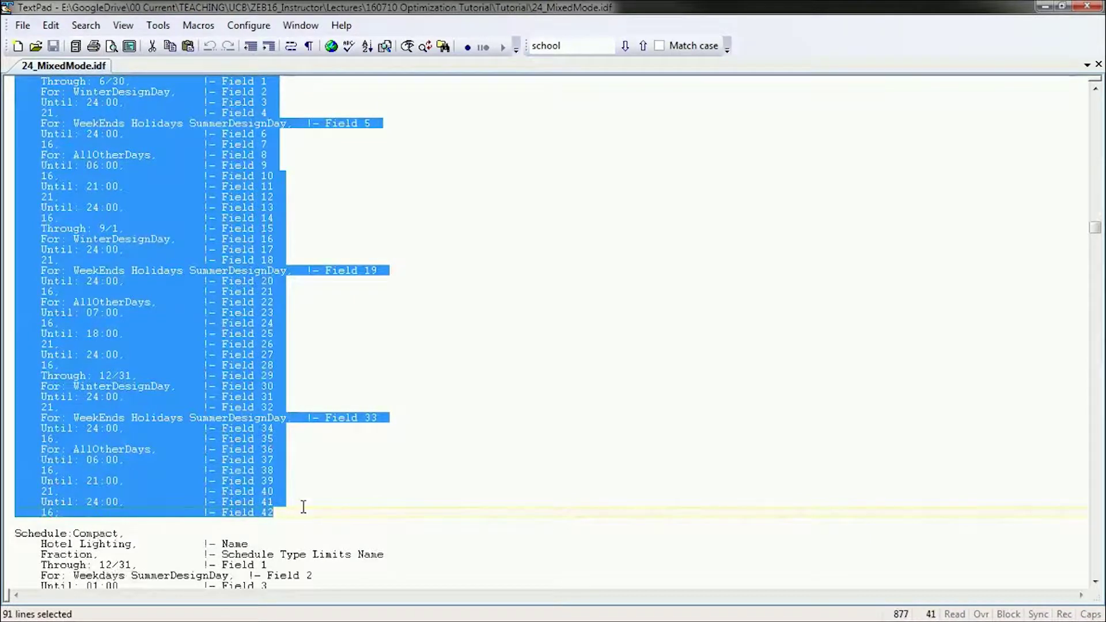
scroll(303, 506, down, 6)
scroll(304, 507, down, 20)
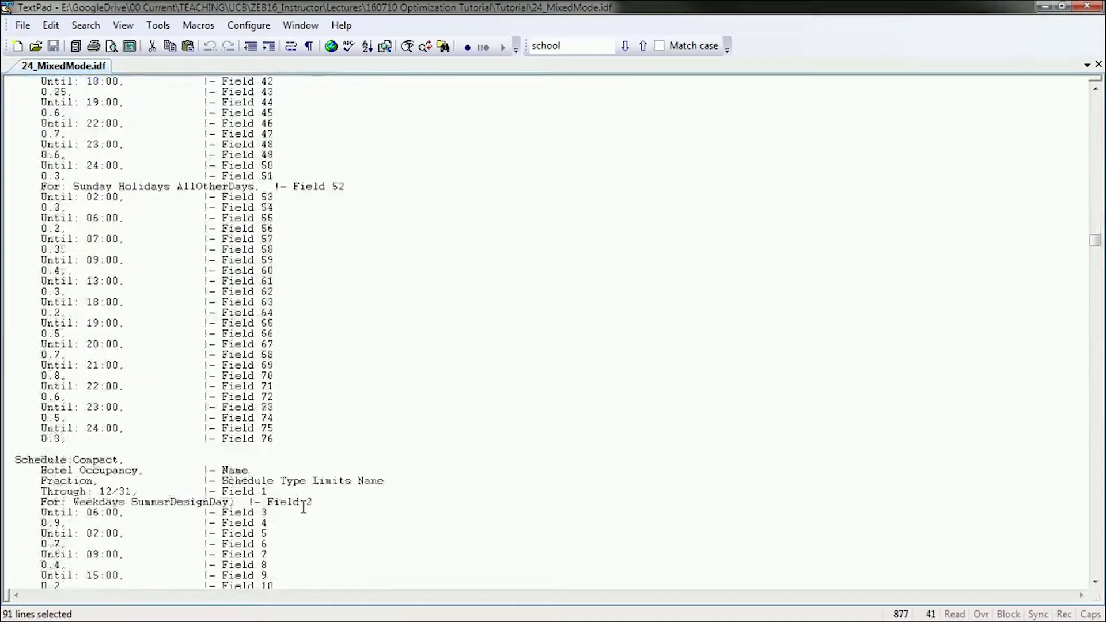
scroll(303, 507, down, 17)
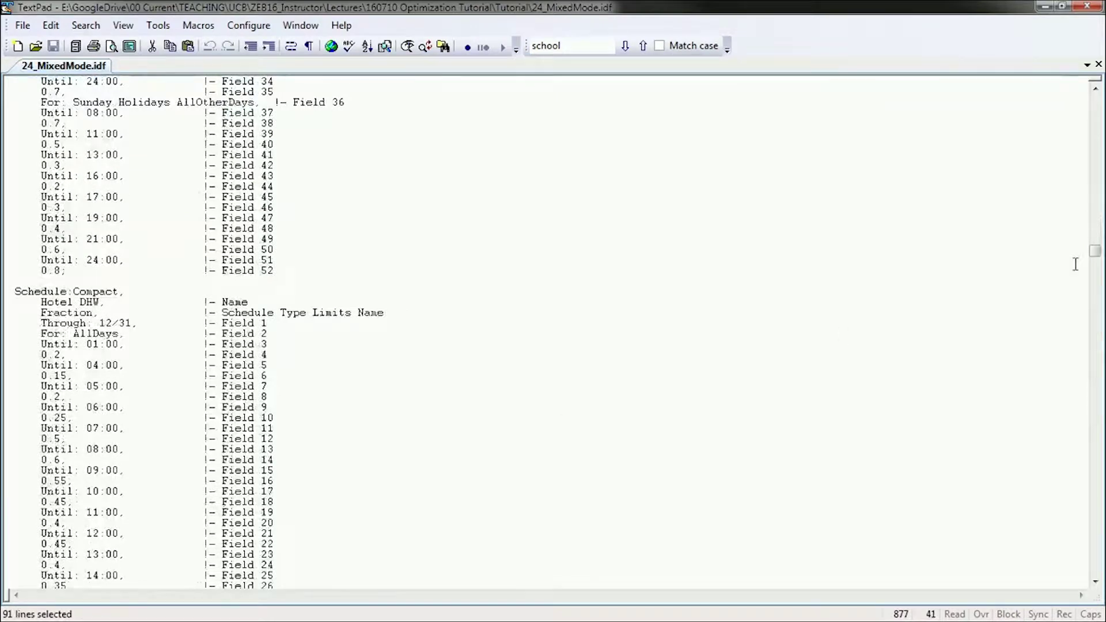
drag(1095, 246, 1096, 264)
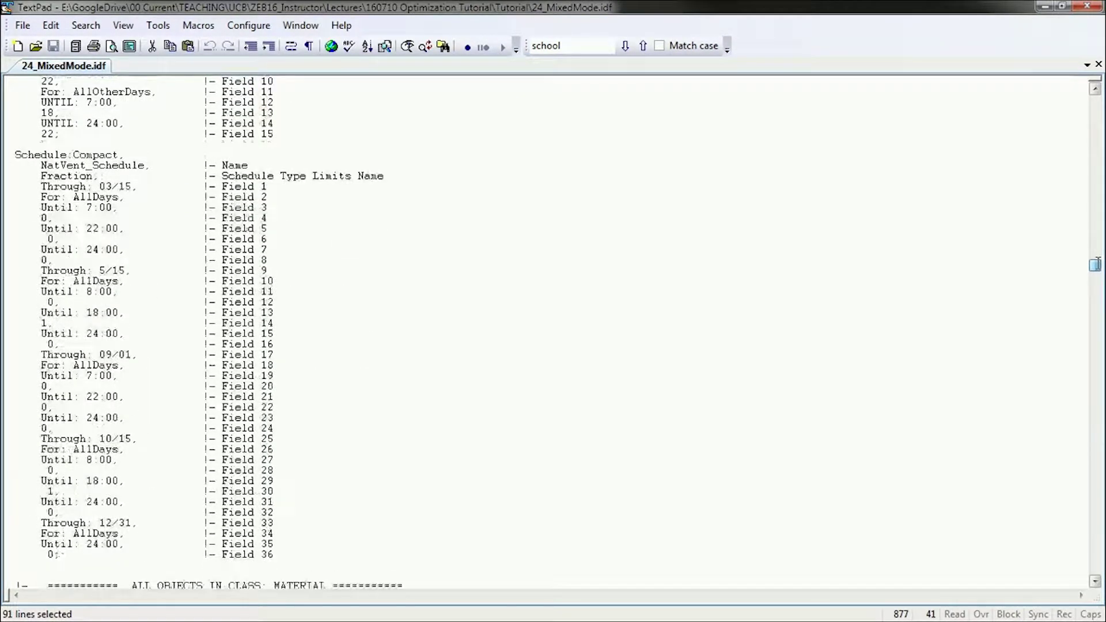
Paste the copied schedules on the blank line after NatVent_Schedule.
click(45, 575)
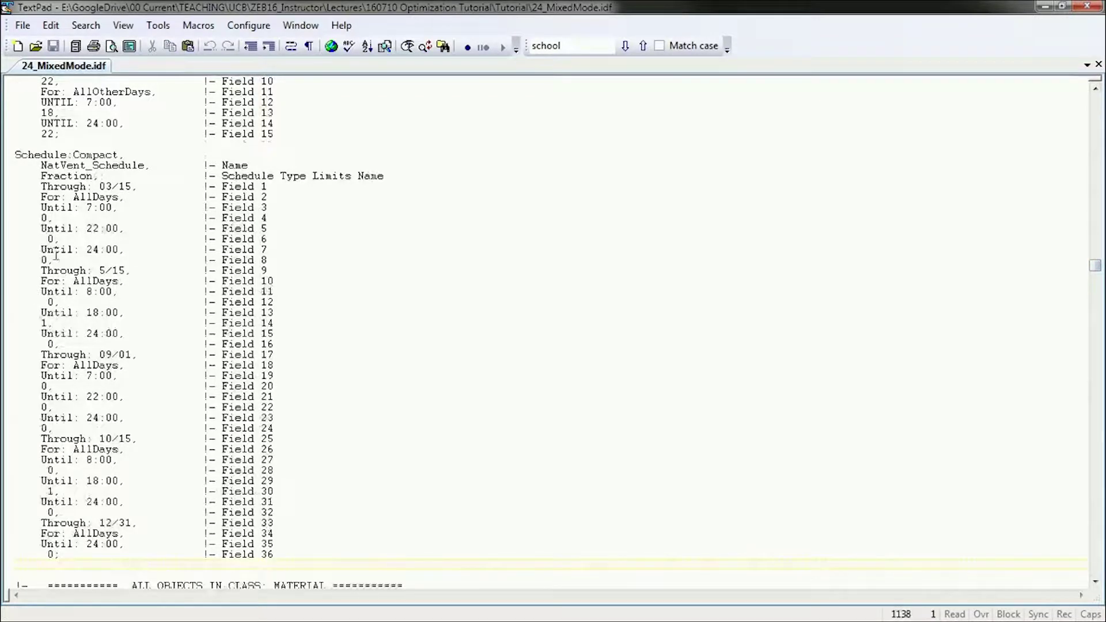
key(ctrl+v)
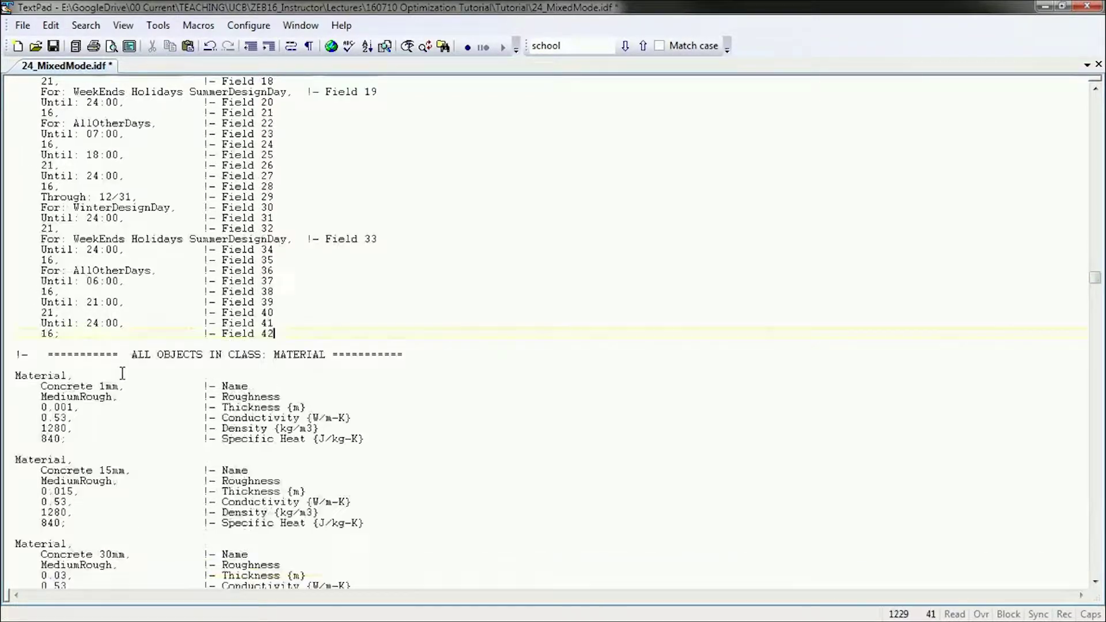
scroll(155, 352, up, 16)
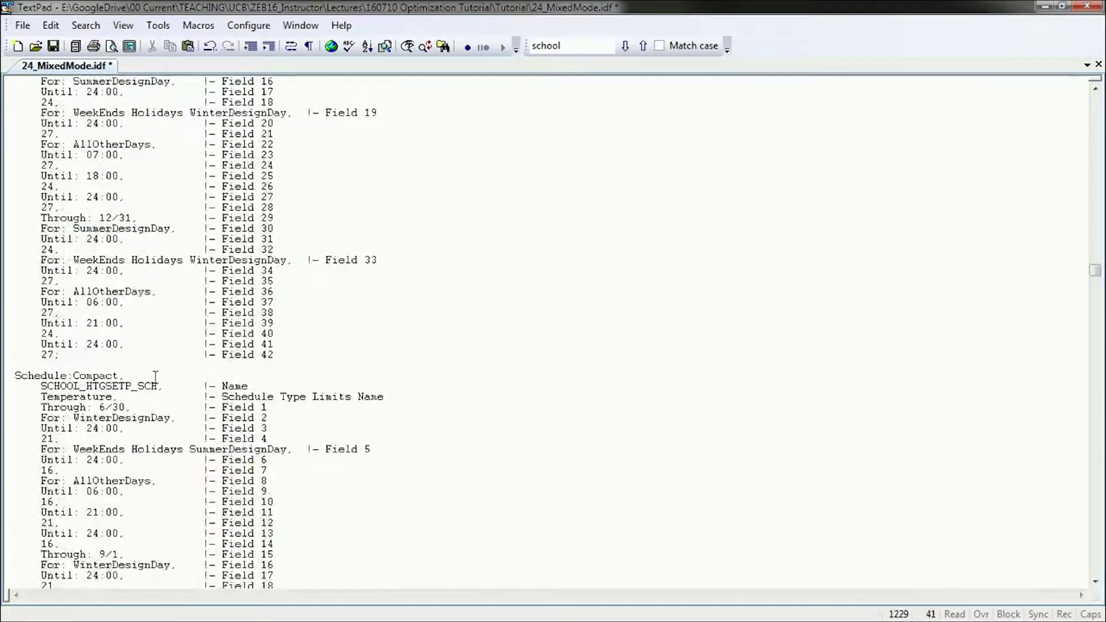
Rename the copies to SCHOOL_HTGSETP_MM_SCH and SCHOOL_CLGSETP_MM_SCH.
click(138, 386)
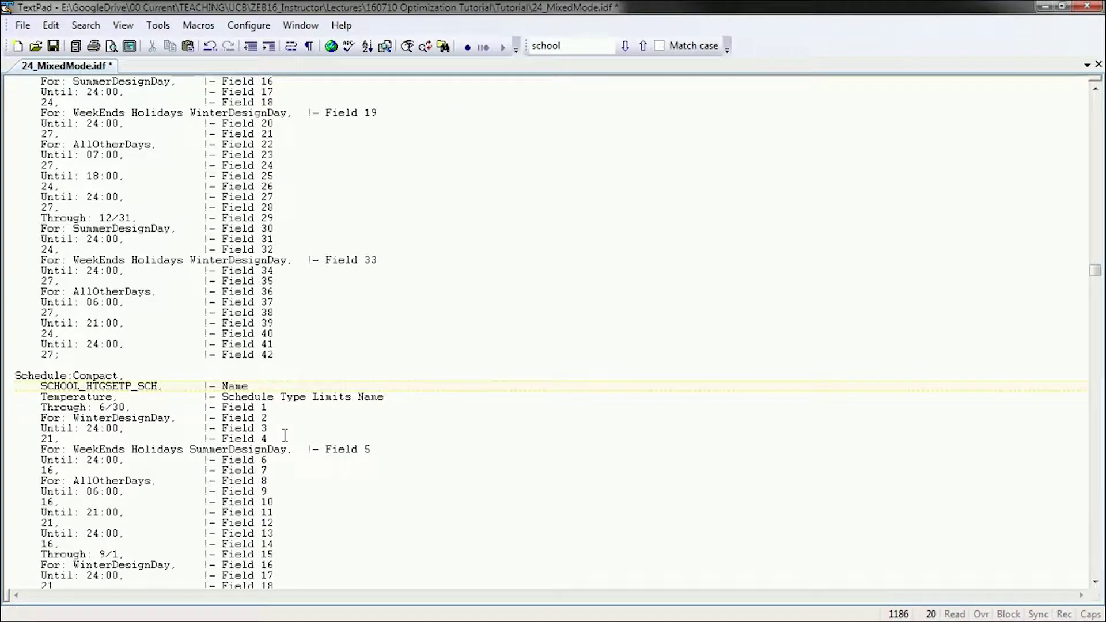
text(MM_)
scroll(284, 435, up, 10)
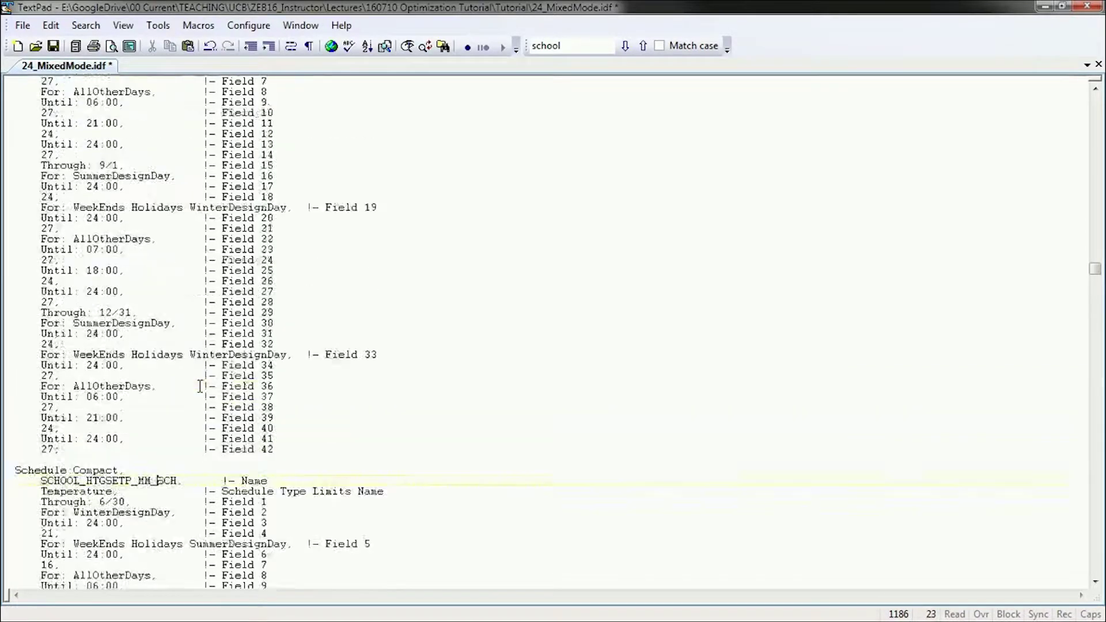
click(144, 217)
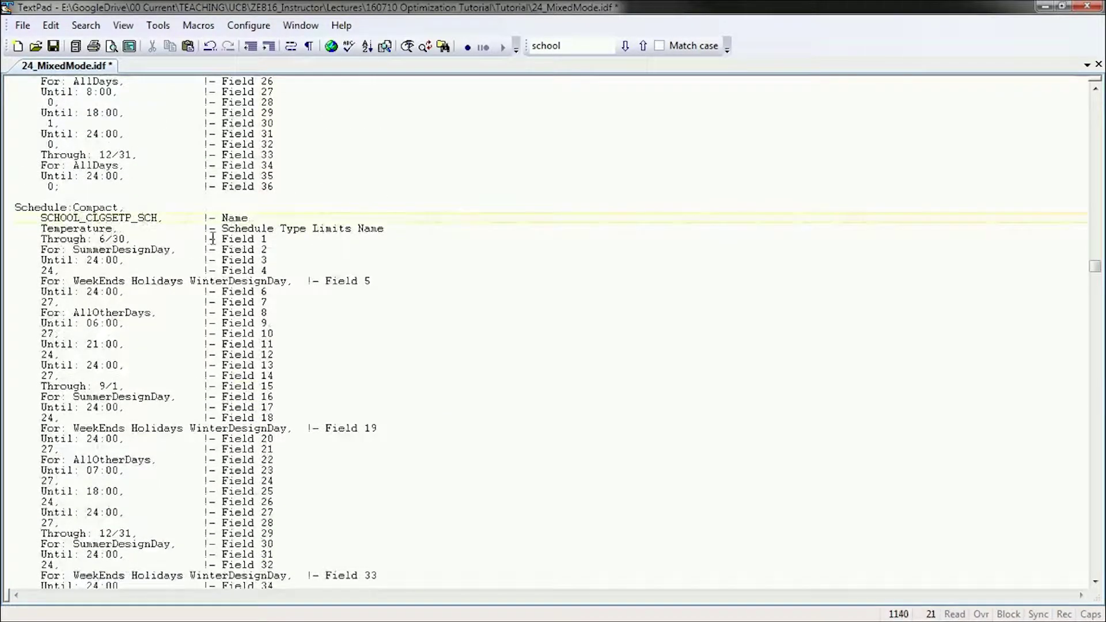
key(Left)
text(MM_)
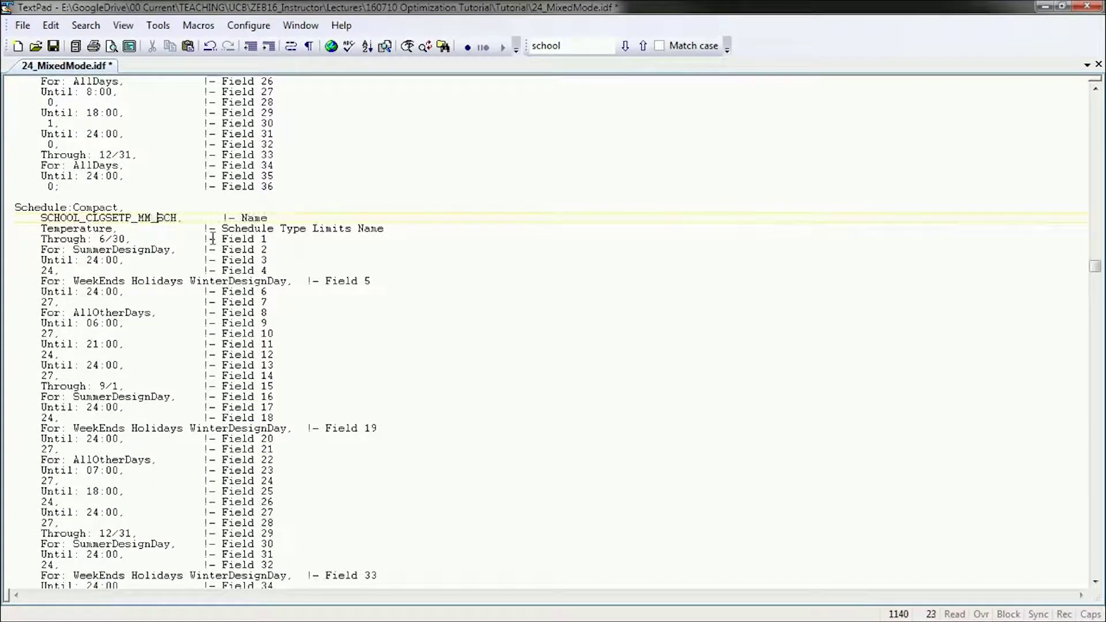
Save 24_MixedMode.idf and scroll back up to NatVent_Schedule.
key(ctrl+s)
text(_c)
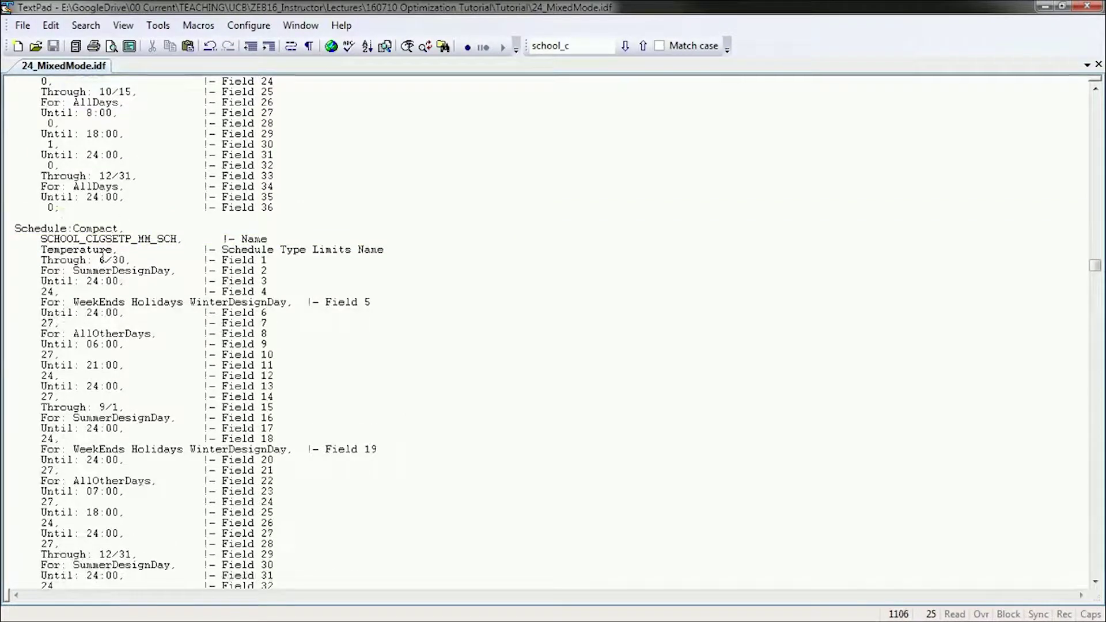
click(73, 270)
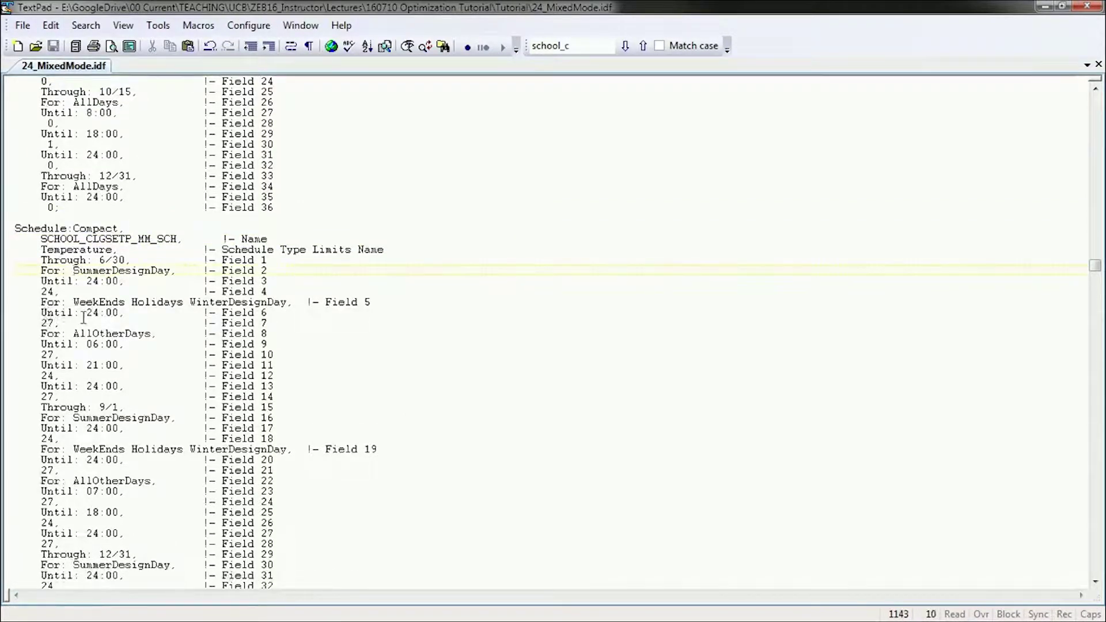
scroll(81, 323, up, 4)
scroll(79, 325, up, 7)
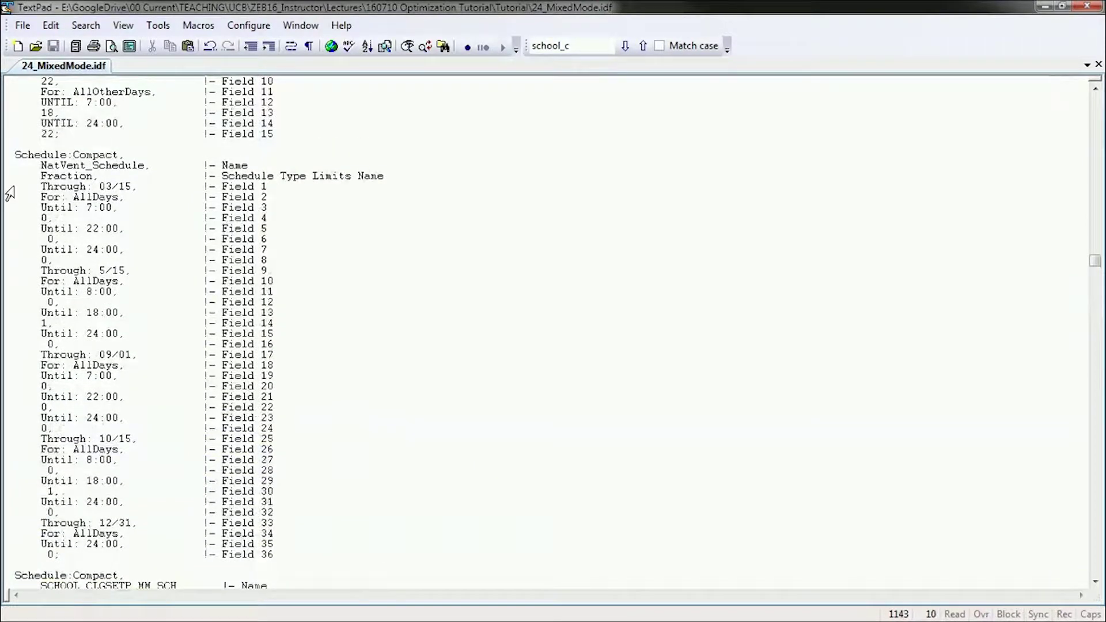
Copy NatVent_Schedule's 36 field lines and paste them under Temperature in SCHOOL_CLGSETP_MM_SCH.
drag(16, 186, 277, 555)
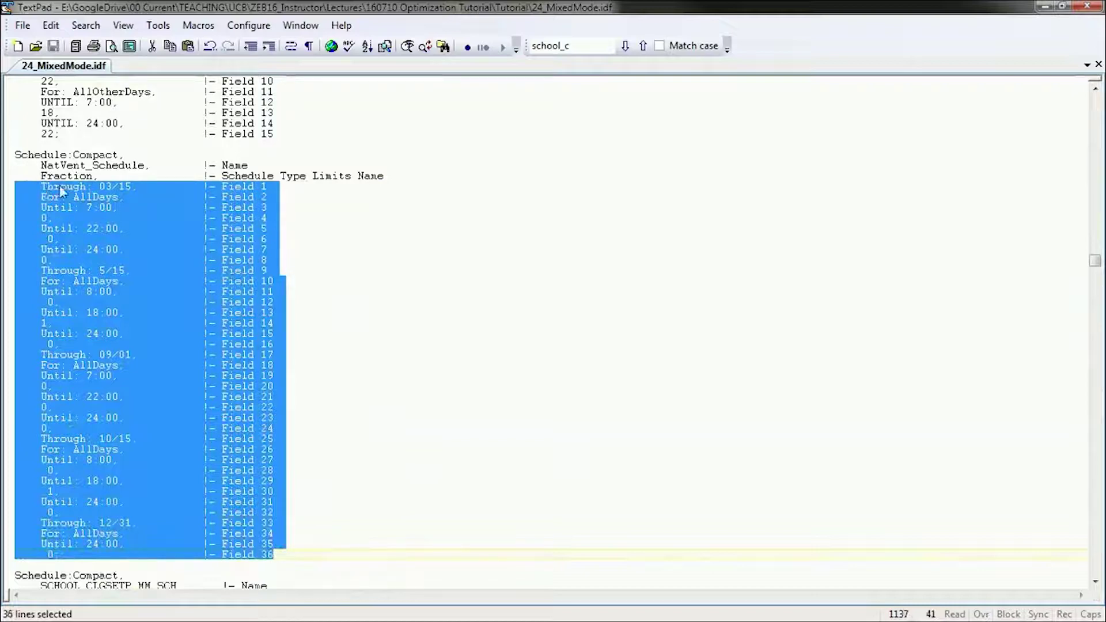
scroll(66, 217, down, 7)
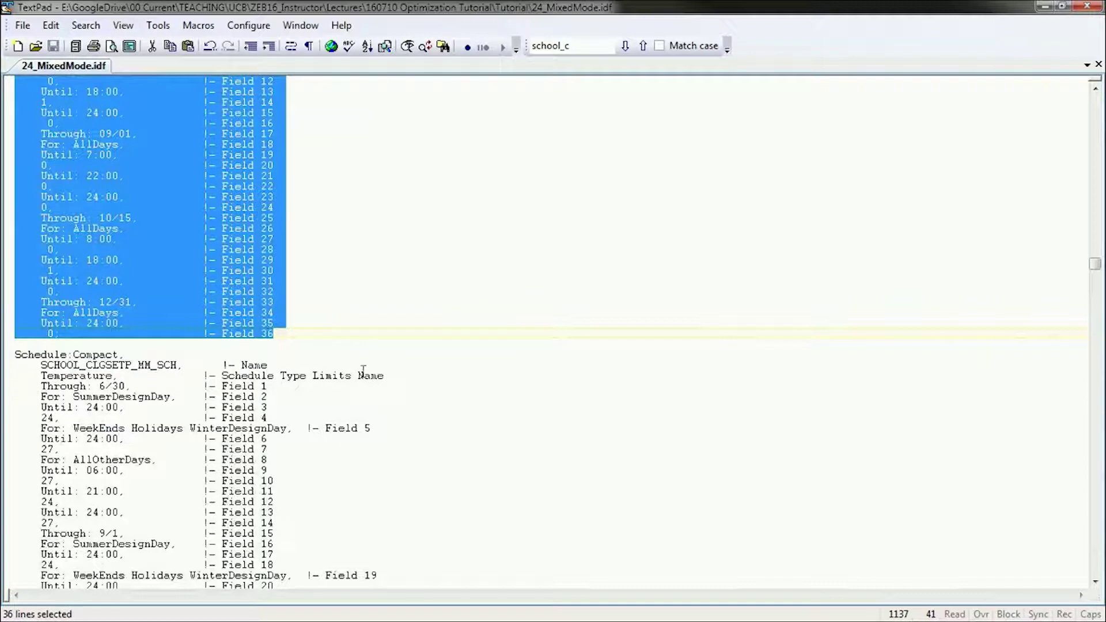
click(404, 378)
key(Return)
key(Return)
key(Return)
key(Return)
key(Return)
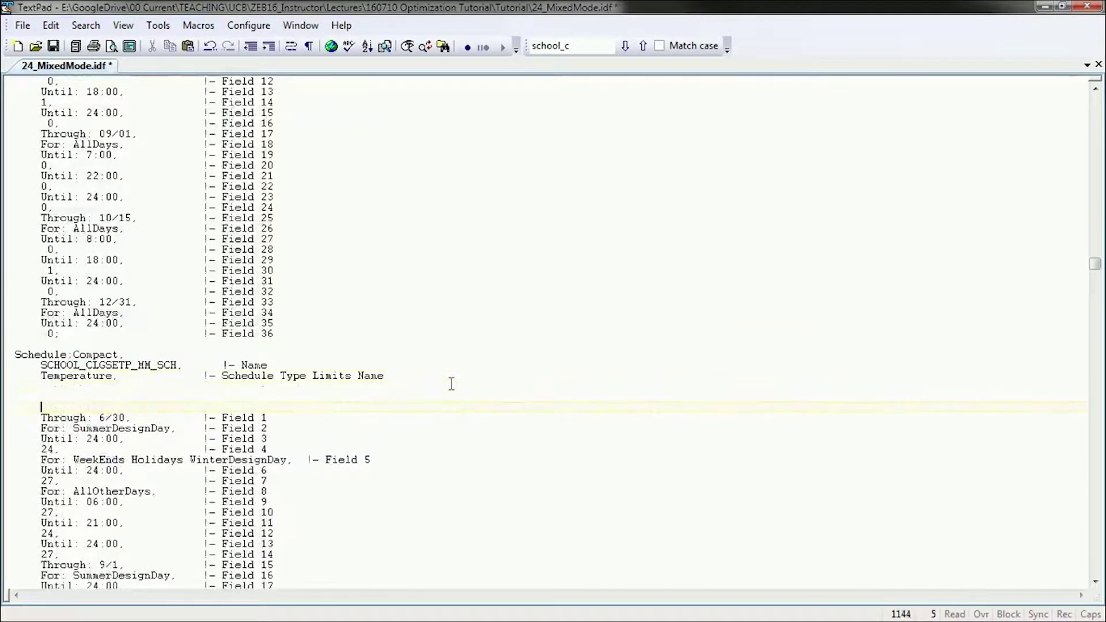
key(Up)
key(Up)
key(Up)
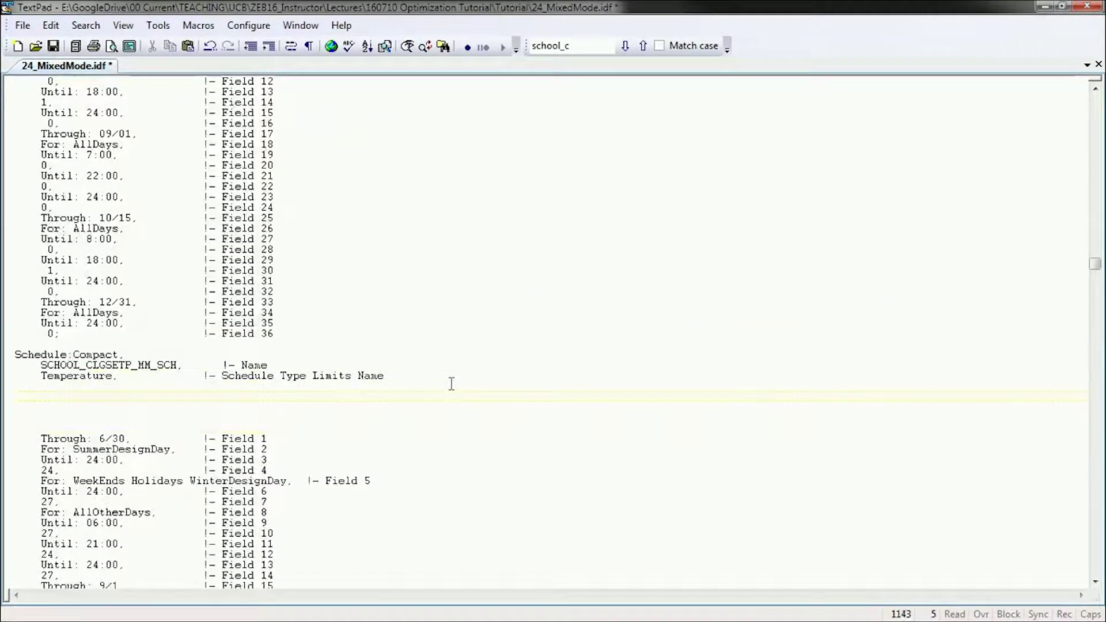
key(Return)
key(Return)
key(Up)
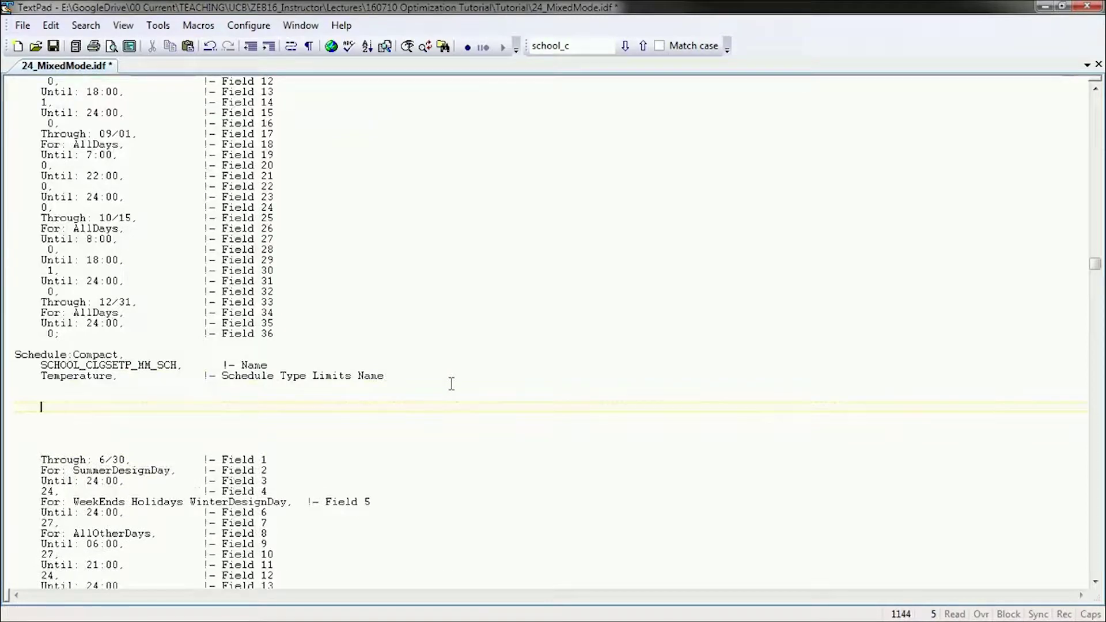
key(ctrl+v)
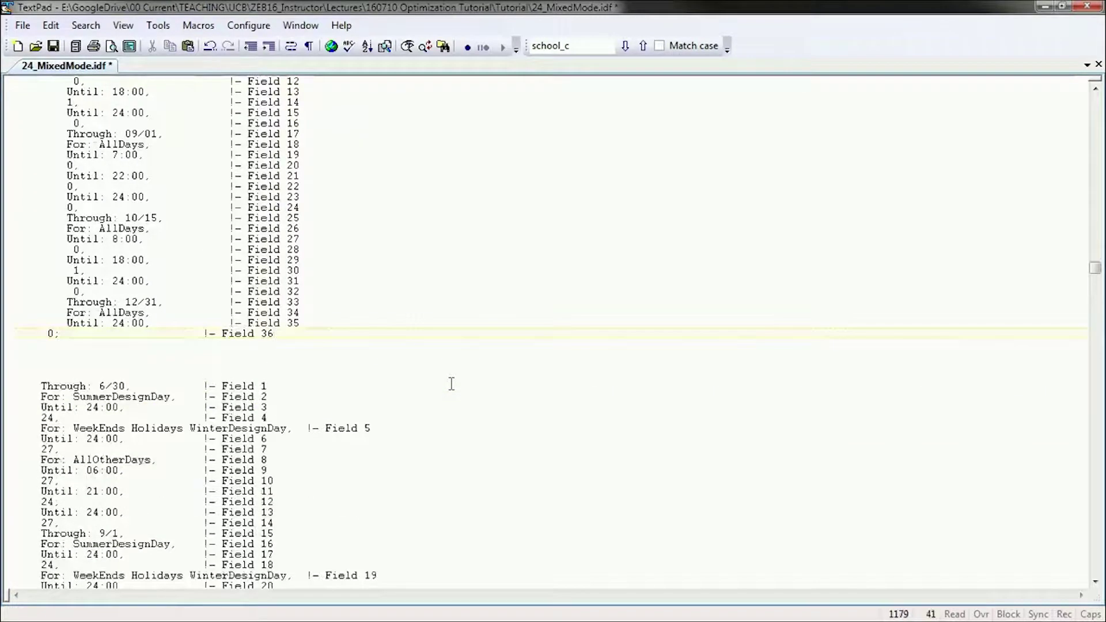
Pull Through: 03/15 up under Temperature and un-indent the For: AllDays and Until: 7:00 lines.
scroll(230, 356, up, 8)
click(40, 196)
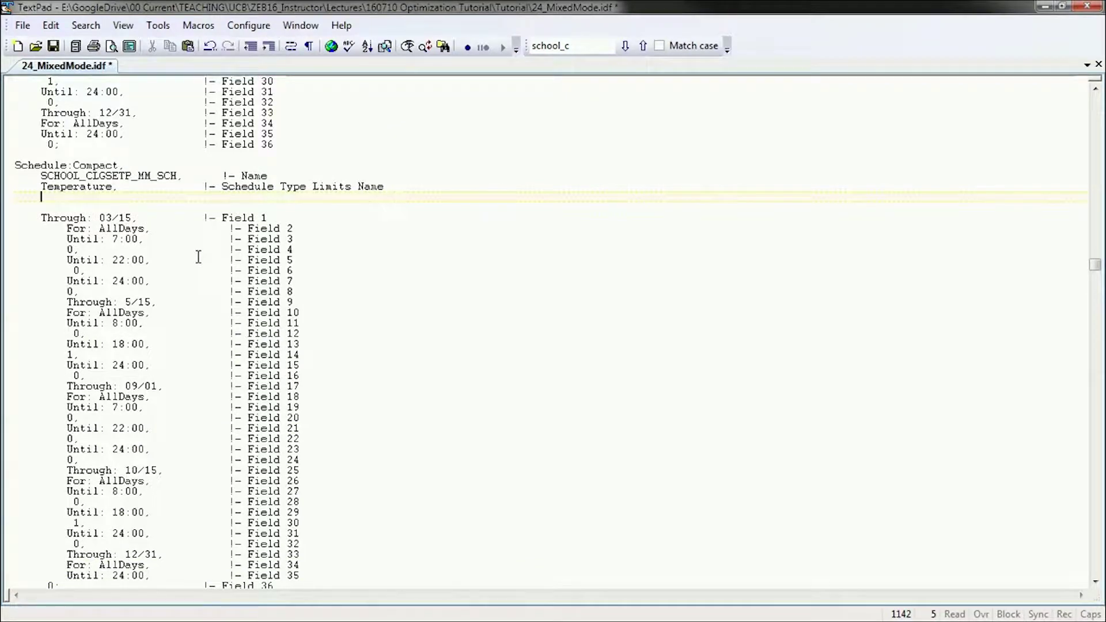
key(Delete)
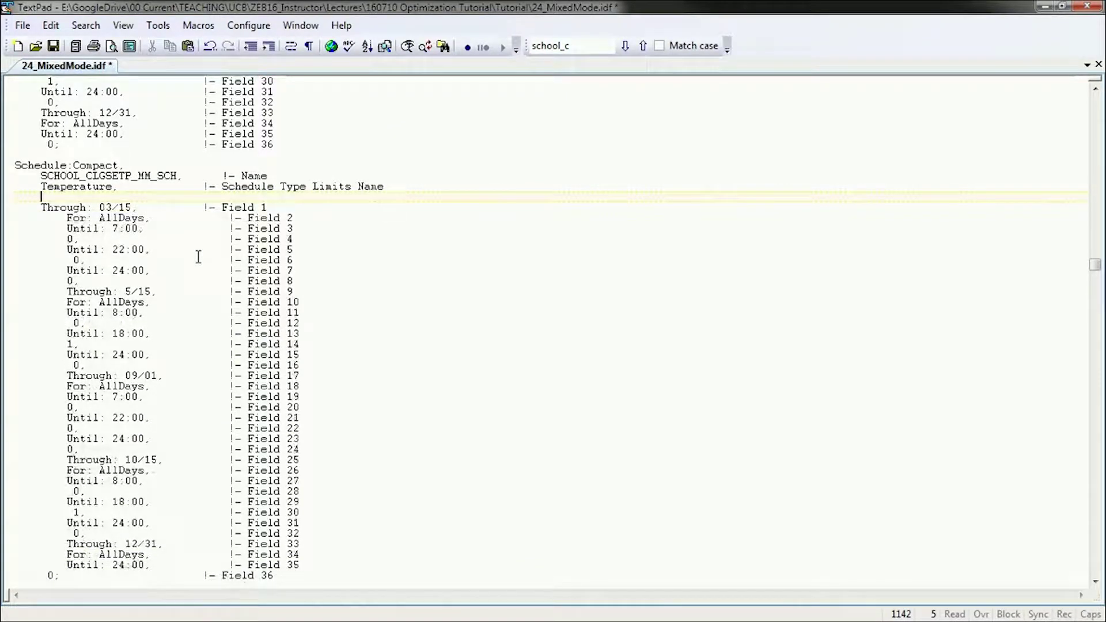
key(Delete)
key(Delete)
key(Delete)
key(Delete)
key(Delete)
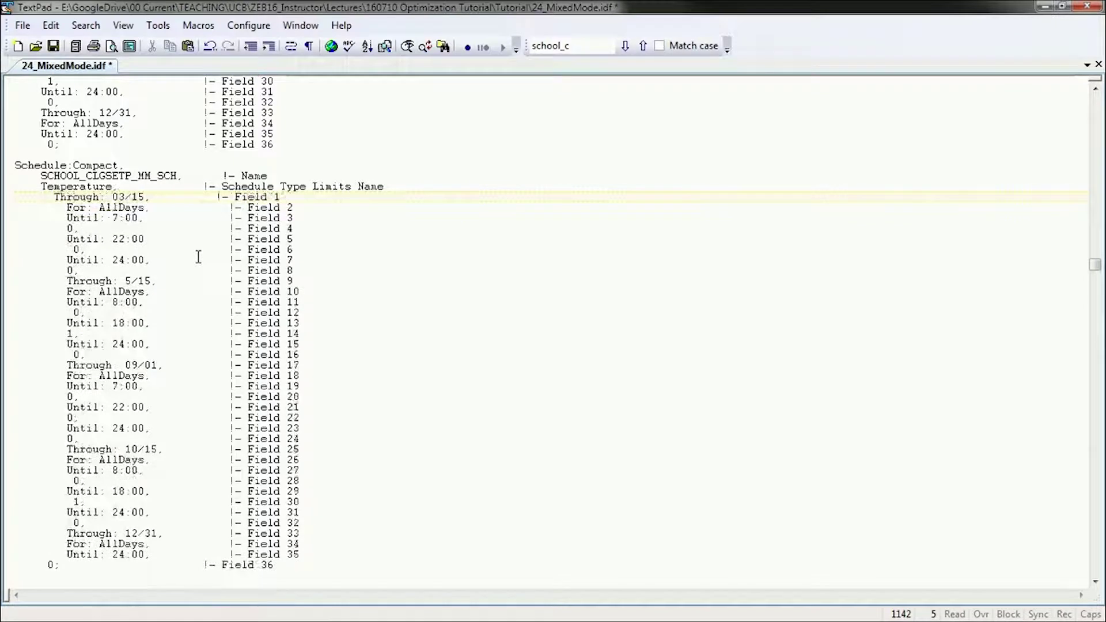
key(Down)
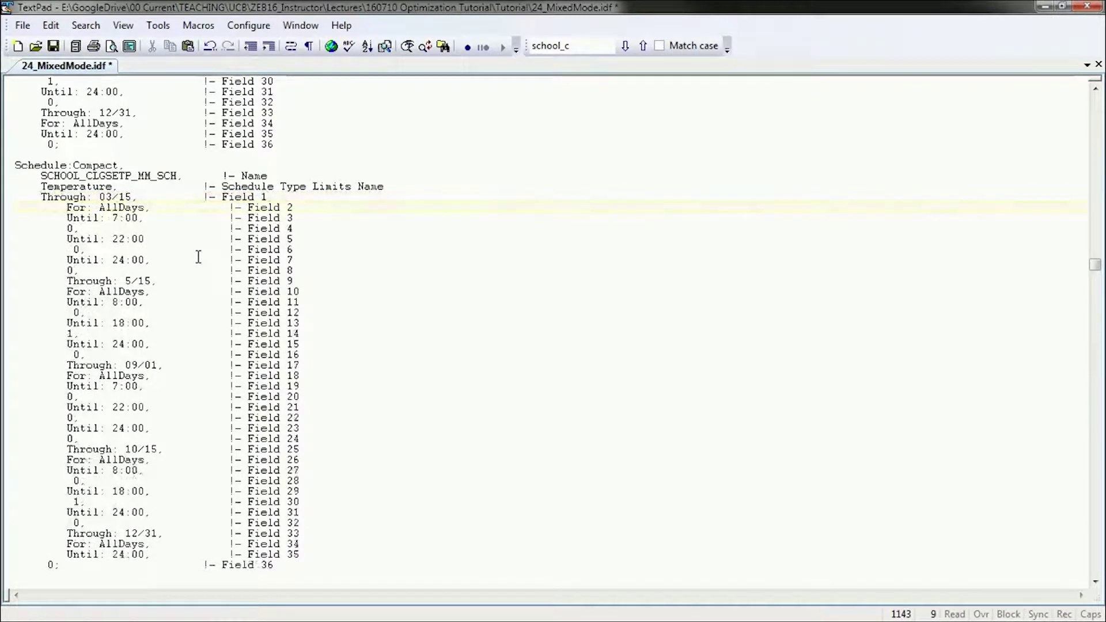
key(BackSpace)
key(BackSpace)
key(BackSpace)
key(BackSpace)
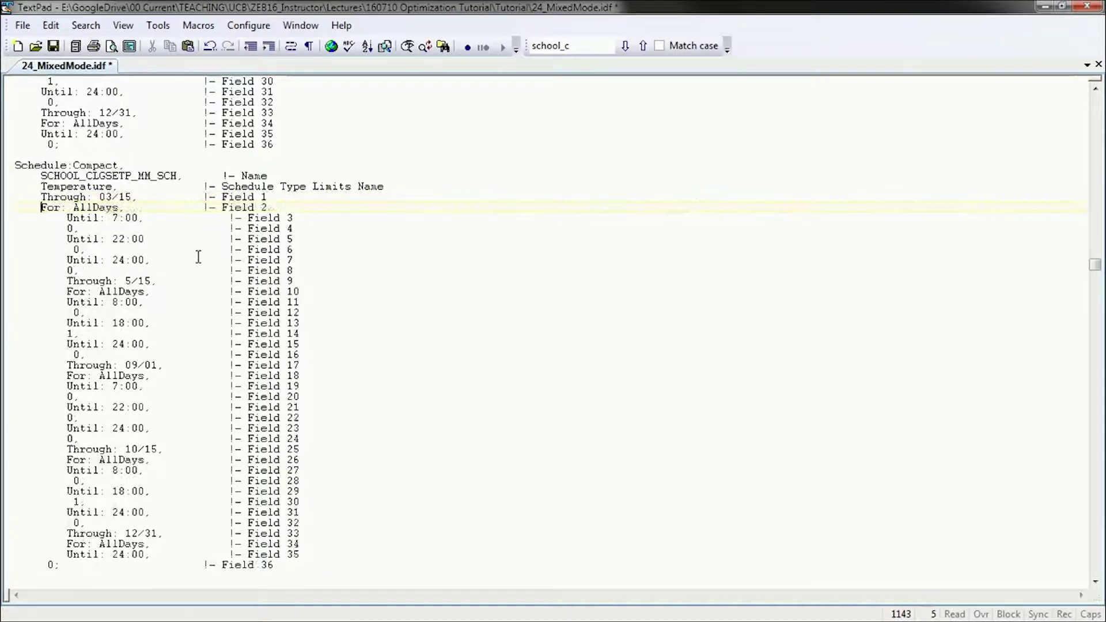
key(Down)
key(BackSpace)
key(BackSpace)
key(BackSpace)
key(BackSpace)
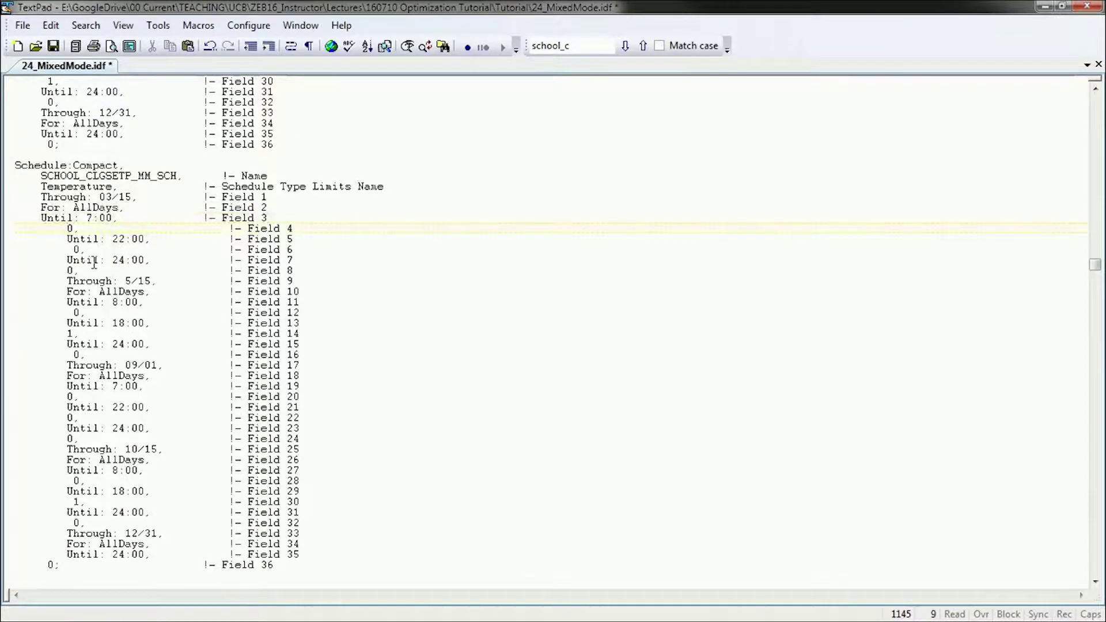
scroll(94, 264, down, 2)
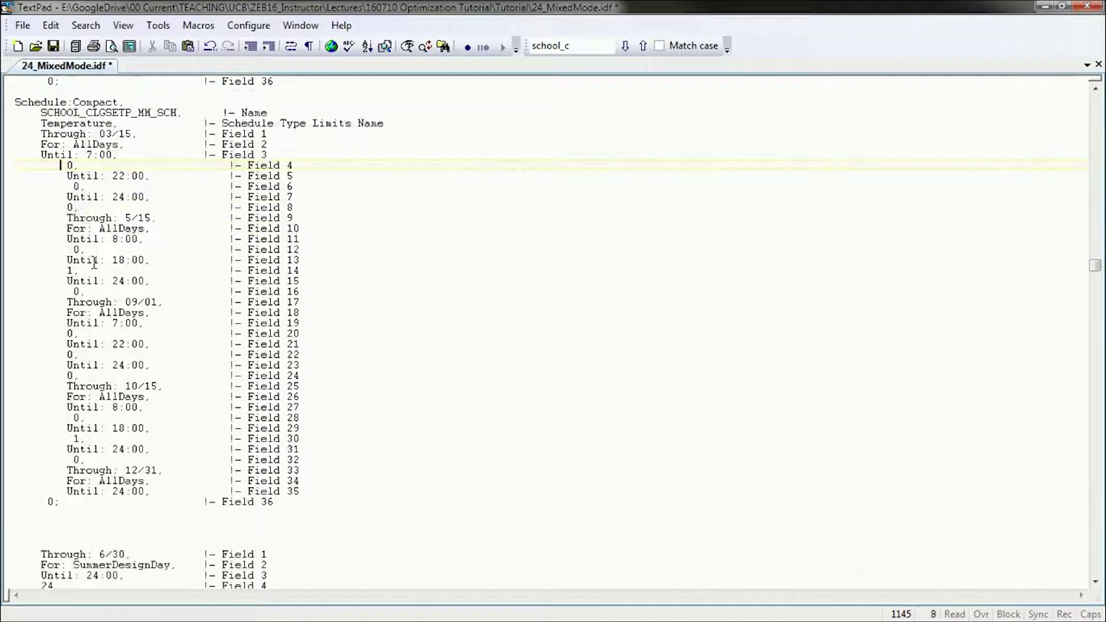
Delete the first period's For/Until lines so Through: 03/15 leads to Through: 5/15.
key(Left)
key(Left)
key(Left)
click(284, 154)
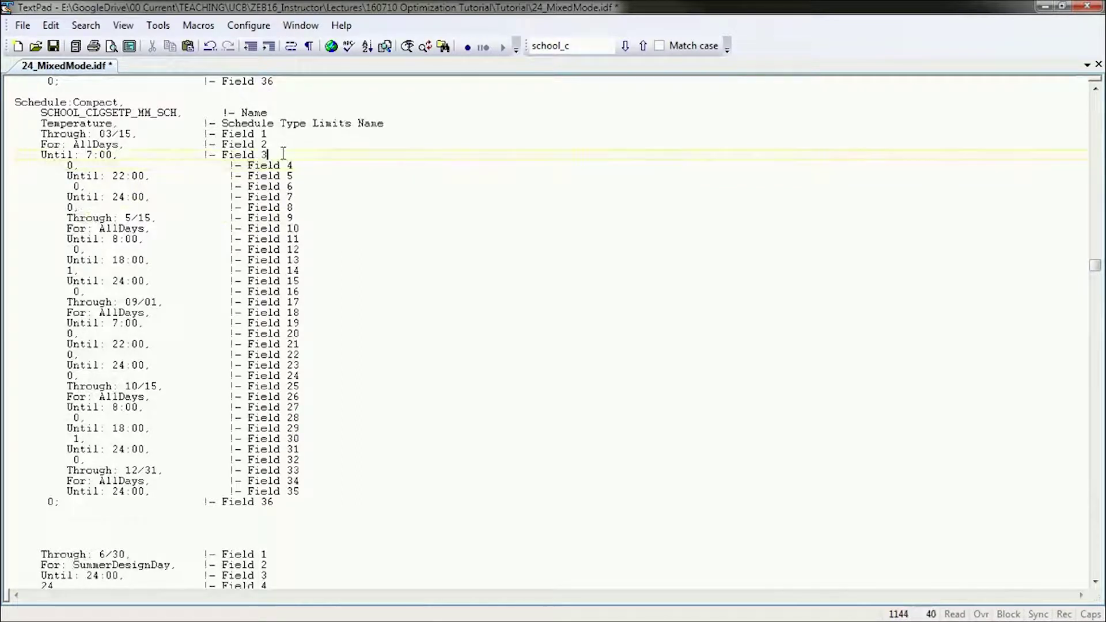
key(Up)
key(Up)
key(Return)
key(Return)
key(Return)
key(shift+Down)
key(shift+Down)
key(shift+Down)
key(shift+Down)
key(shift+Down)
key(shift+Down)
key(shift+Down)
key(shift+Down)
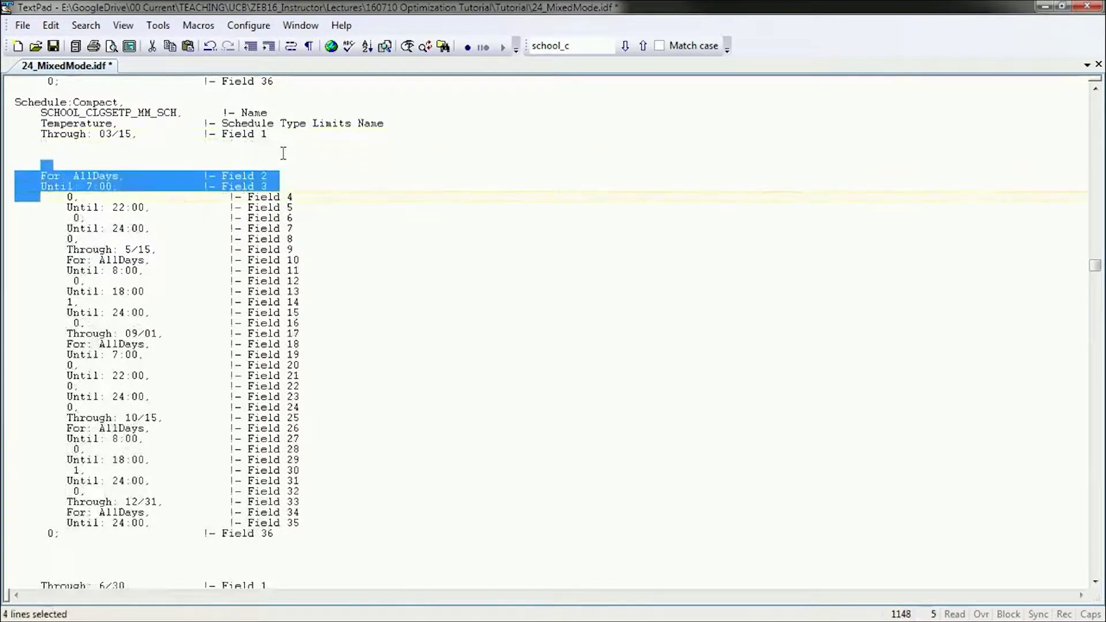
key(shift+Left)
key(shift+Left)
key(shift+Left)
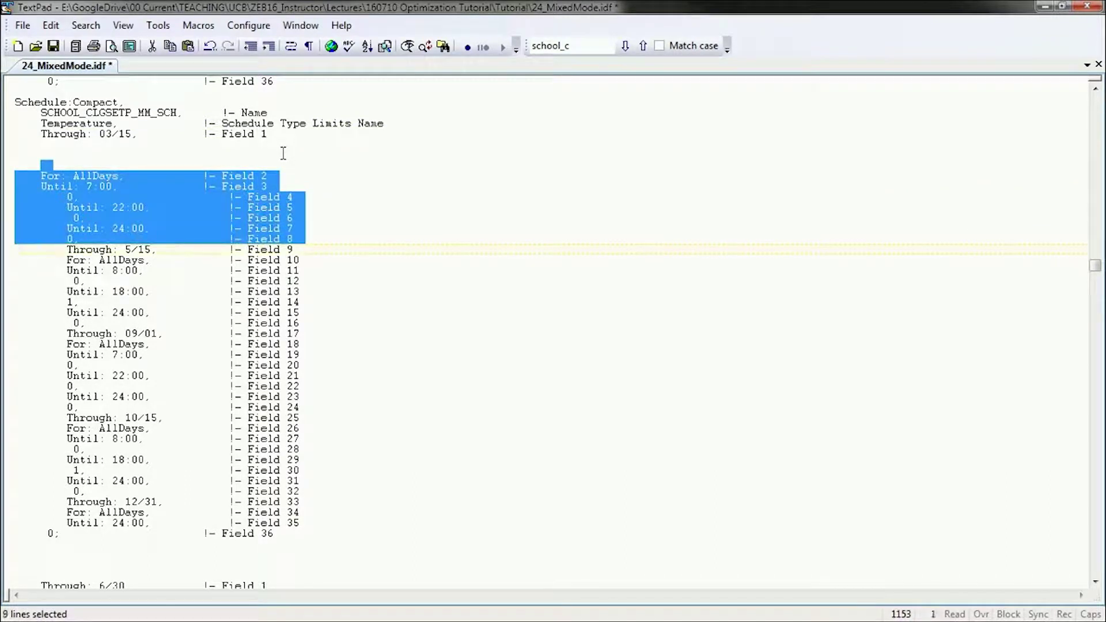
key(Delete)
key(Delete)
key(Delete)
key(Delete)
key(Delete)
key(Delete)
key(Delete)
key(Delete)
key(Delete)
key(Return)
key(Return)
key(Return)
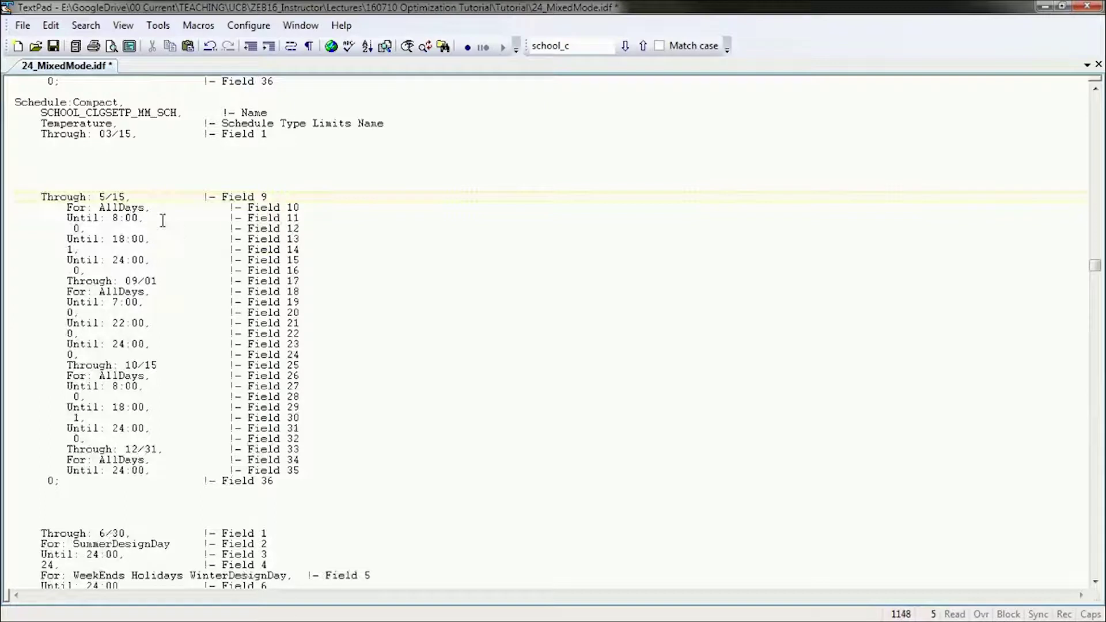
Move down to the Through: 6/30 line of the original cooling schedule.
scroll(163, 225, down, 3)
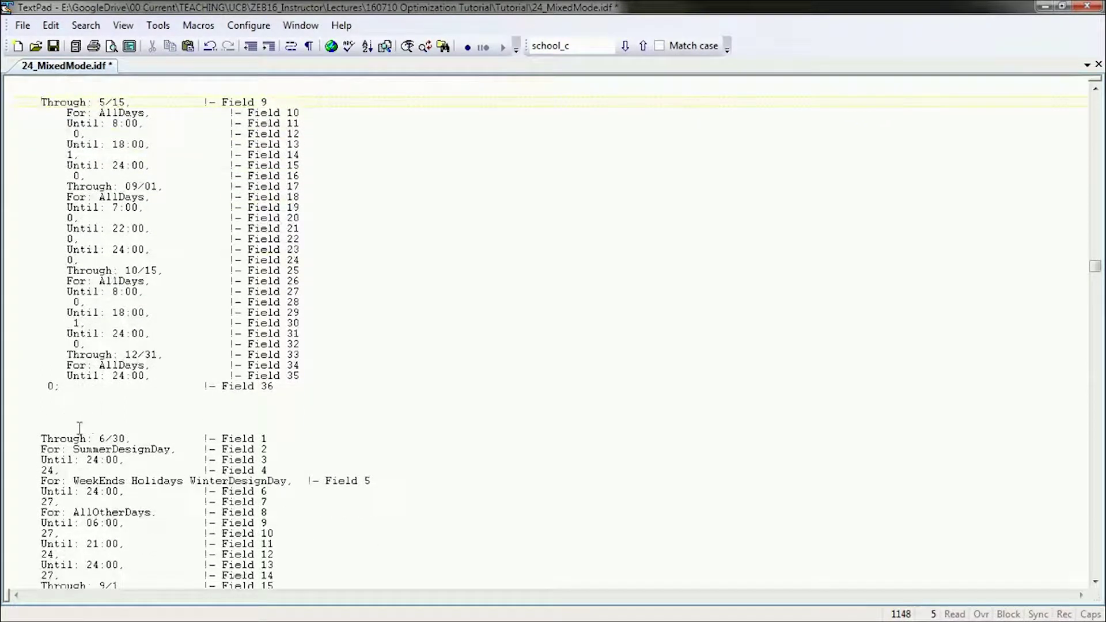
click(41, 438)
scroll(72, 444, down, 2)
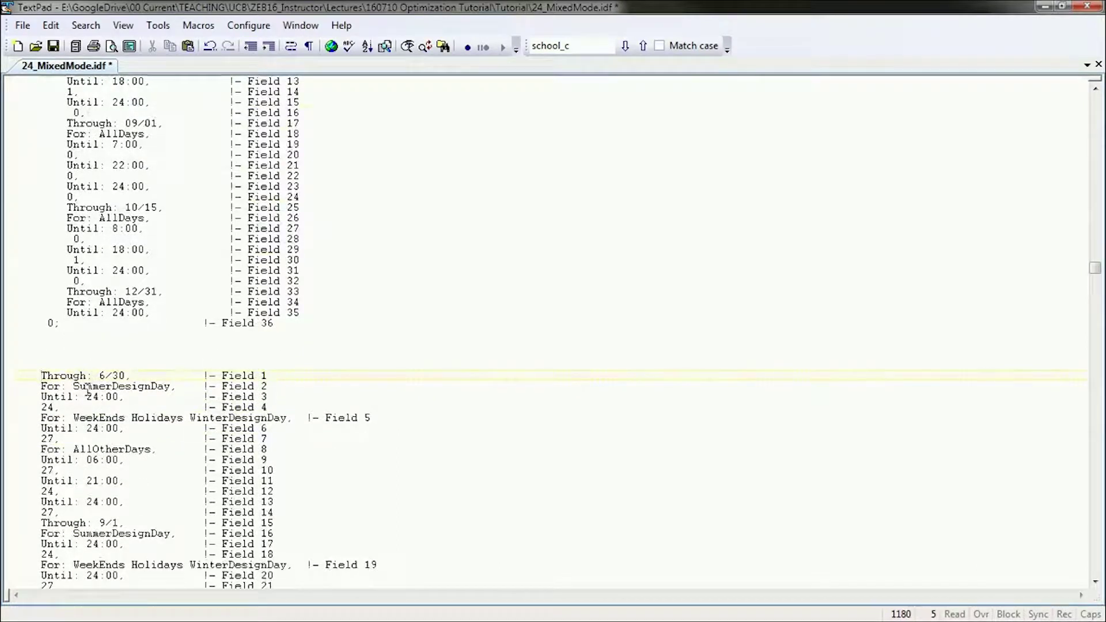
scroll(94, 391, down, 1)
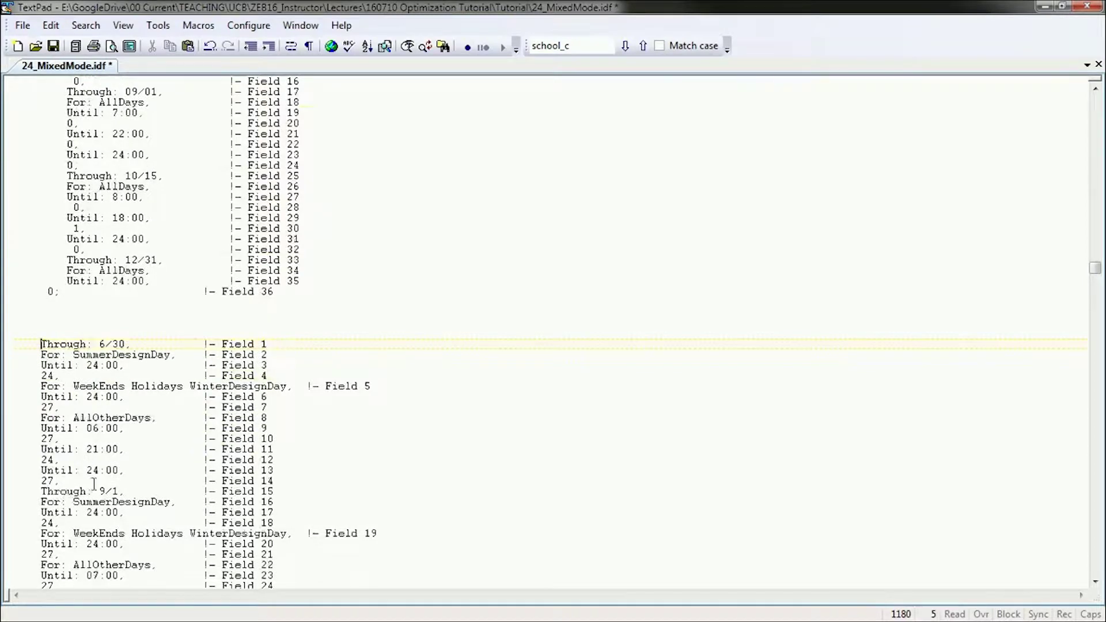
Copy the cooling rules from Through: 6/30 to Field 14 and paste them below Through: 03/15.
shift+click(276, 482)
key(ctrl+c)
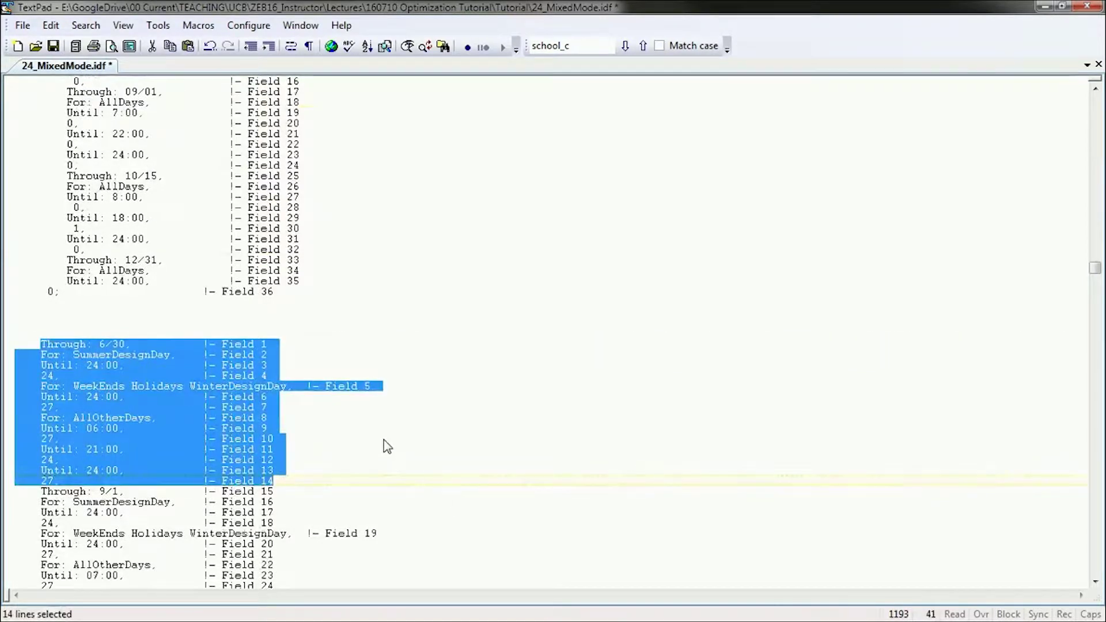
scroll(288, 368, up, 8)
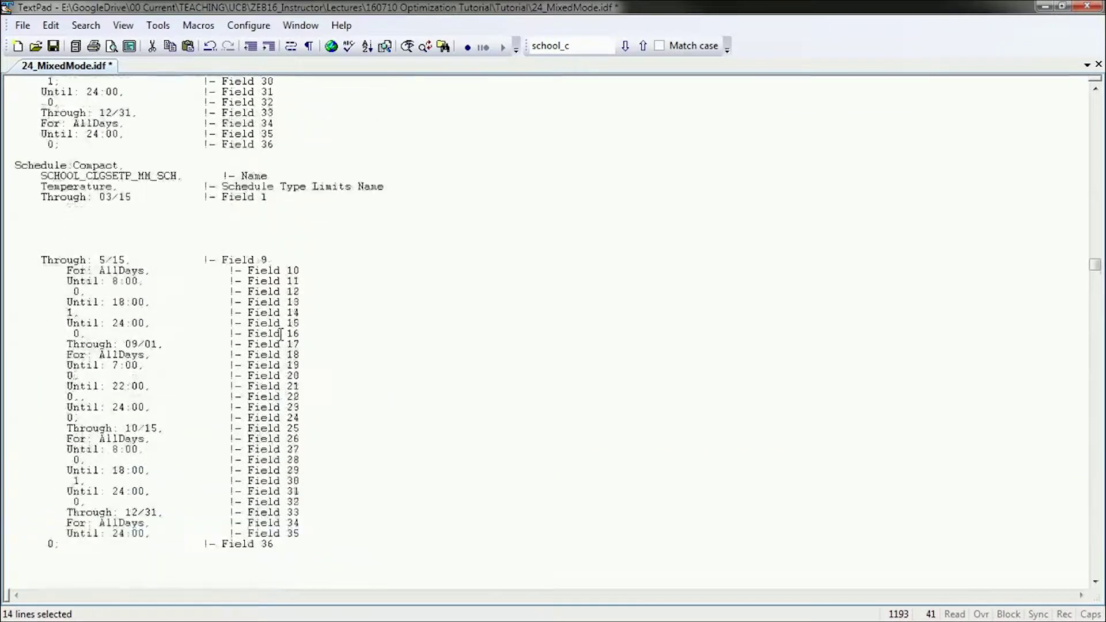
click(79, 209)
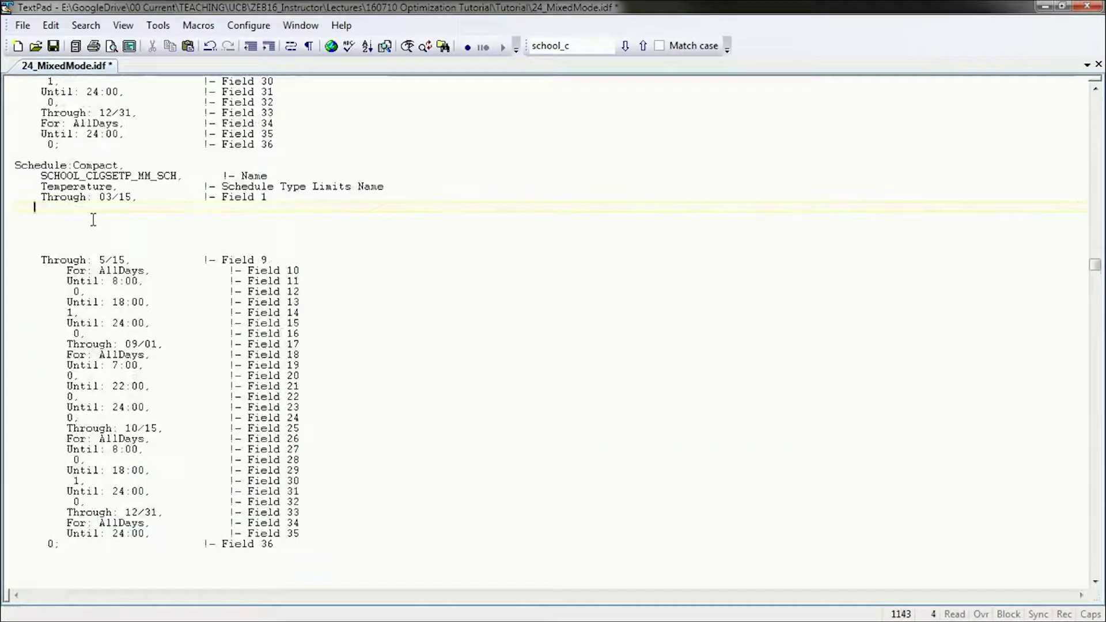
key(BackSpace)
key(BackSpace)
key(BackSpace)
key(ctrl+v)
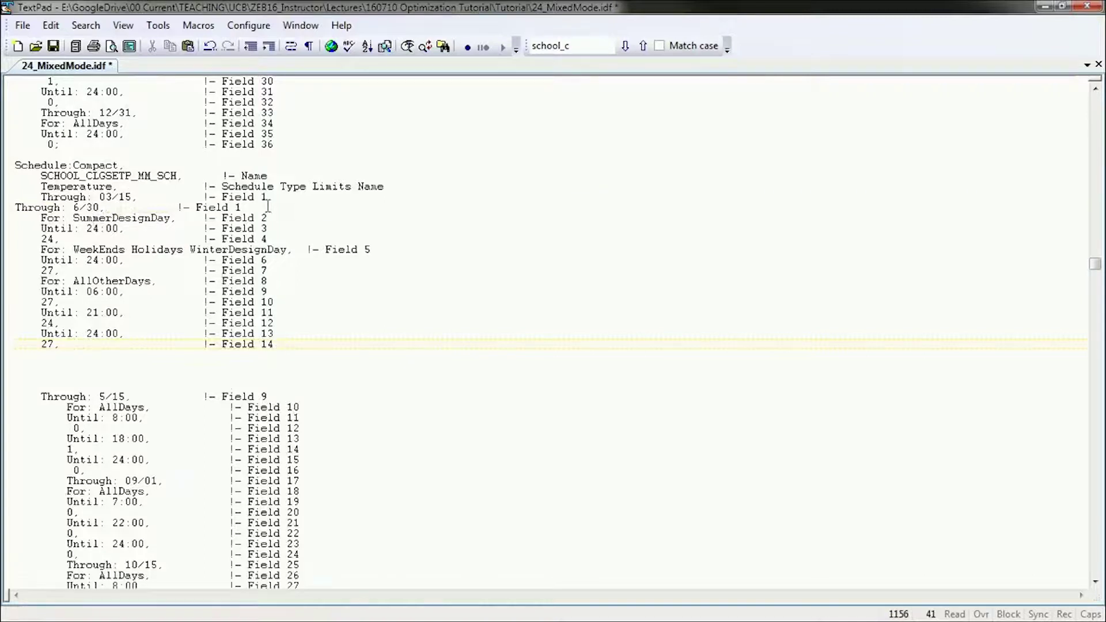
Delete the pasted Through: 6/30 line and the SummerDesignDay rule lines (Fields 2–4).
drag(268, 206, 10, 208)
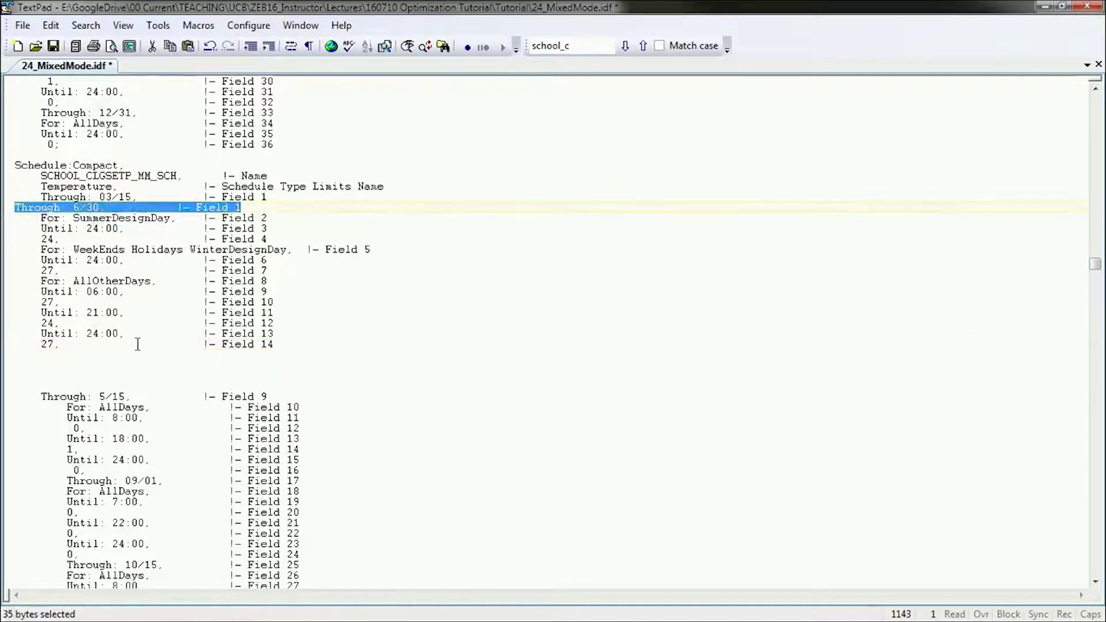
key(Delete)
key(Delete)
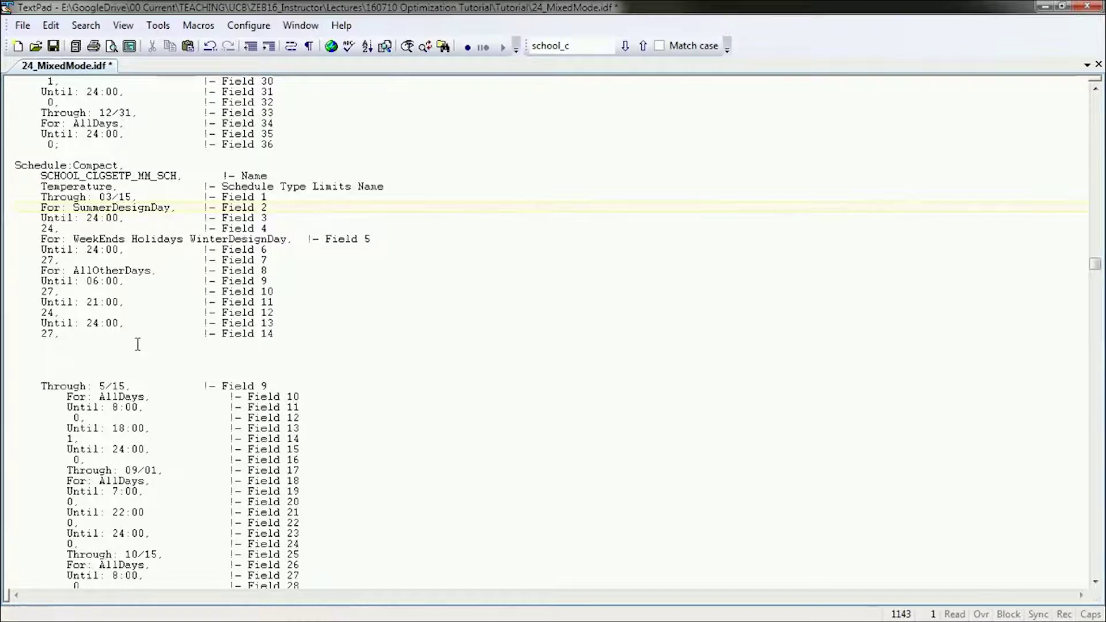
key(shift+Down)
key(shift+Down)
key(shift+Down)
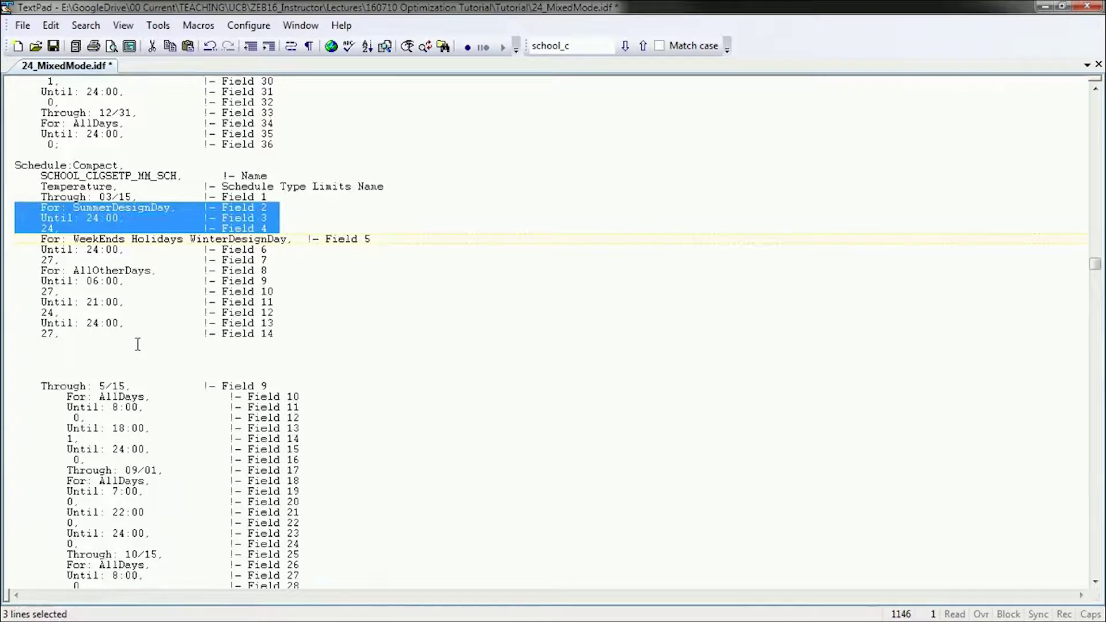
key(Delete)
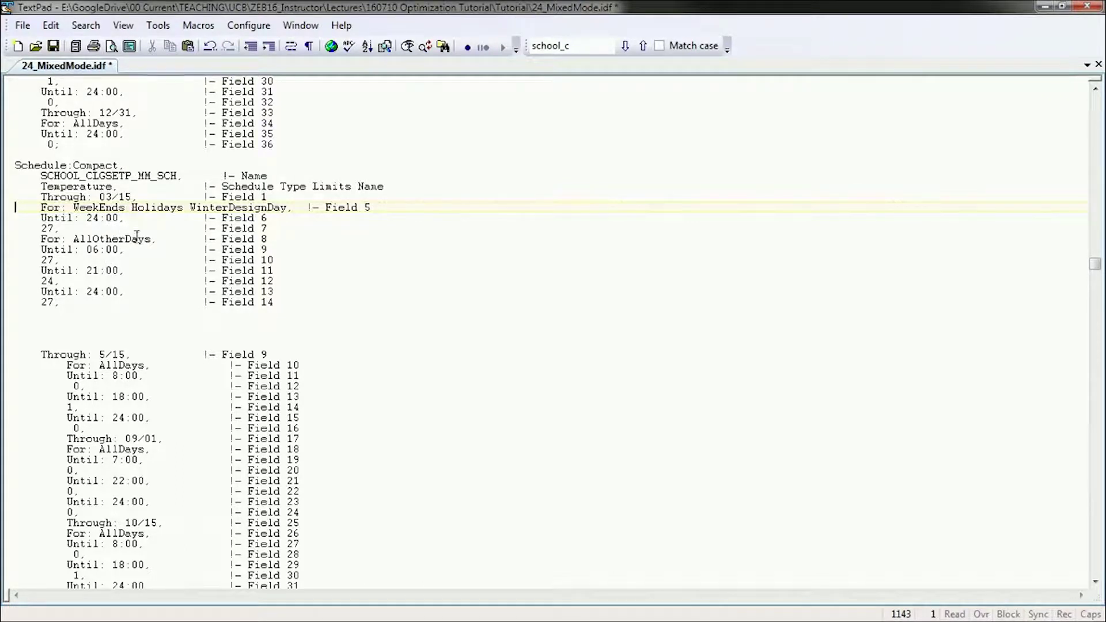
Remove the blank lines between Field 14 and Through: 5/15.
click(68, 320)
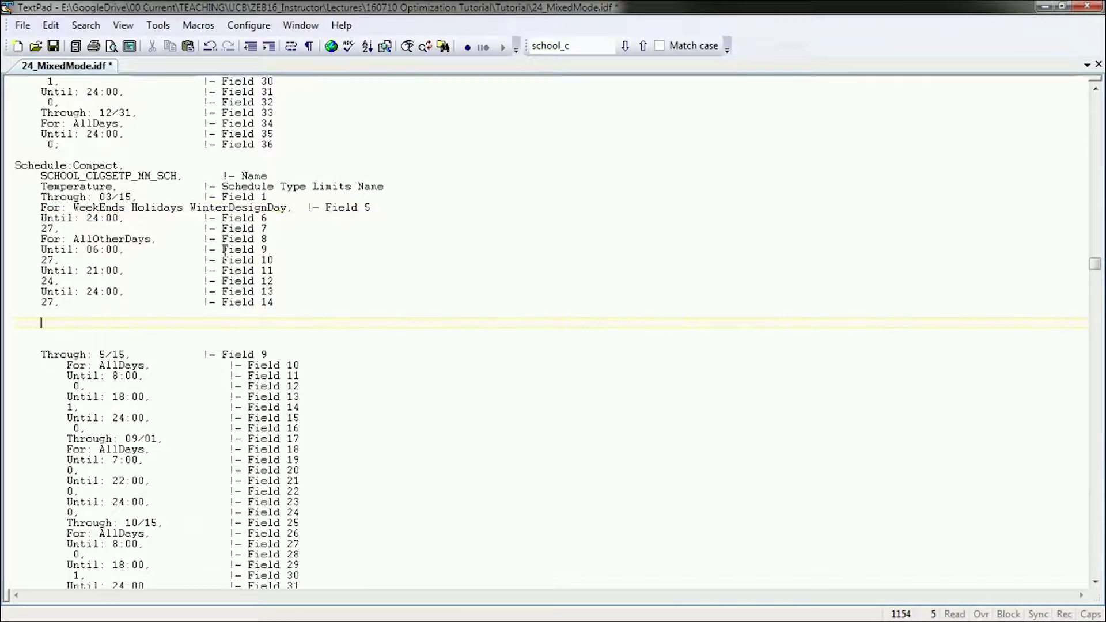
key(Delete)
key(BackSpace)
key(BackSpace)
key(BackSpace)
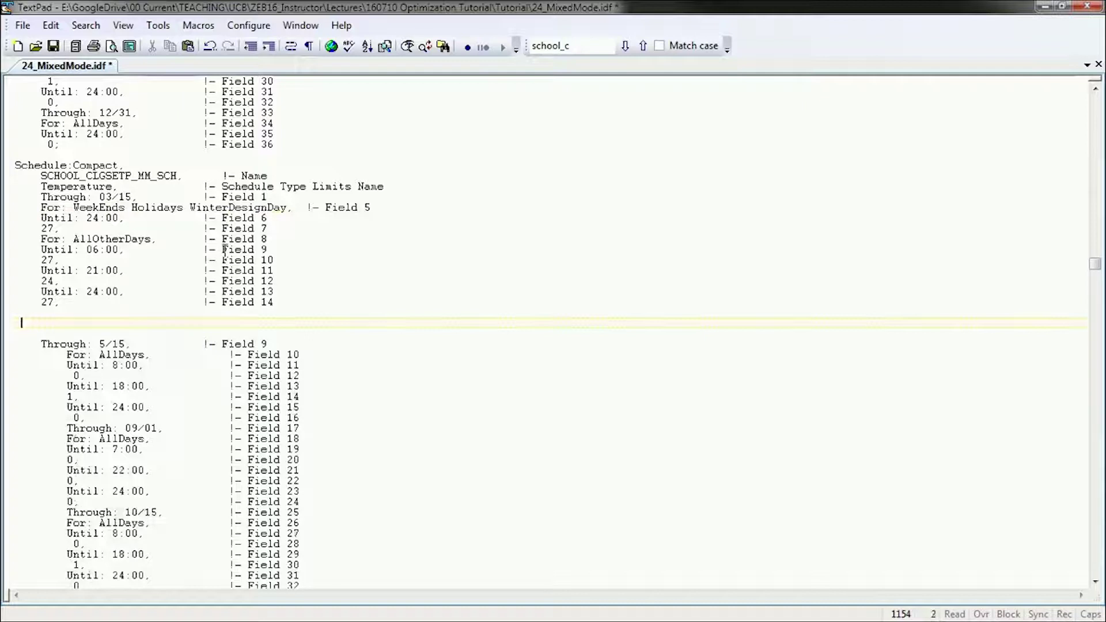
key(shift+Down)
key(shift+Down)
key(Delete)
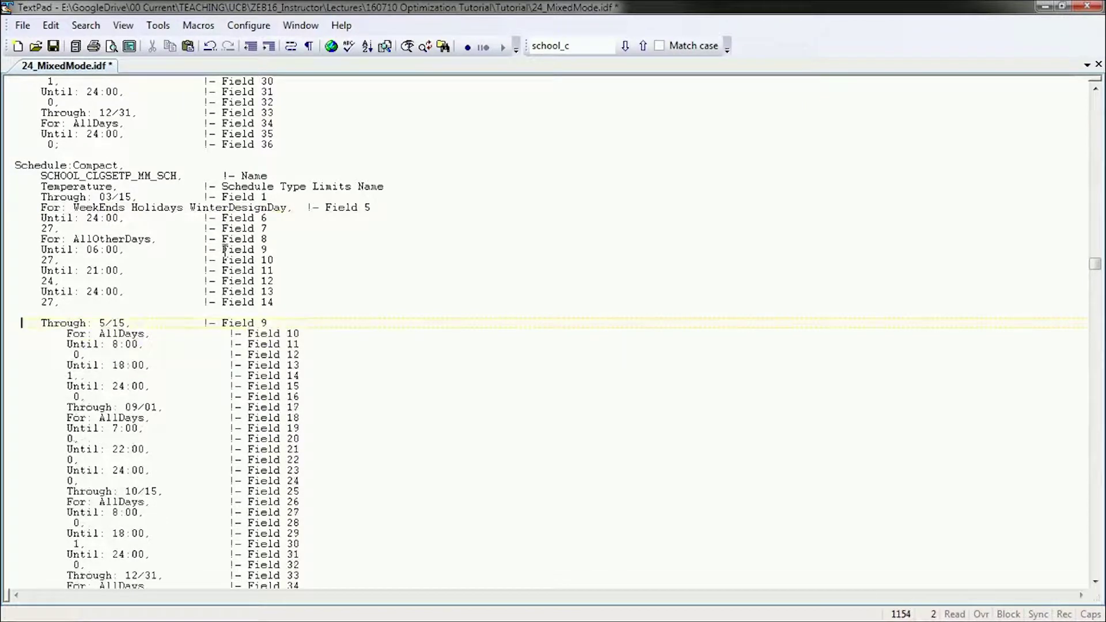
key(Up)
key(Delete)
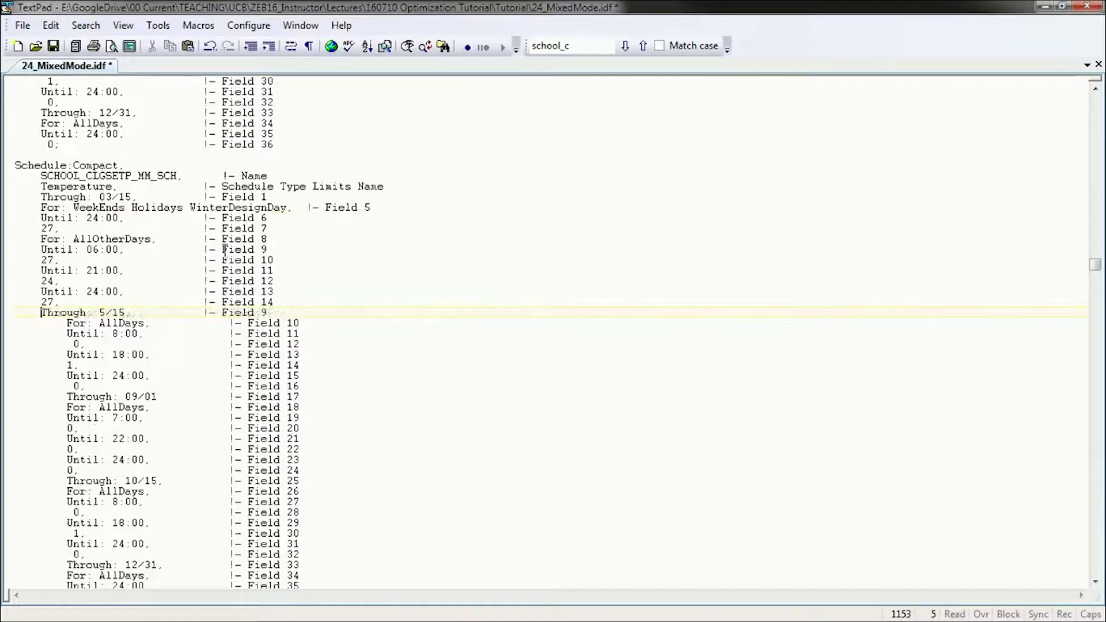
Un-indent the For: AllDays line and open blank lines above Until: 8:00.
key(Down)
key(Delete)
key(Delete)
key(Delete)
key(Delete)
key(Delete)
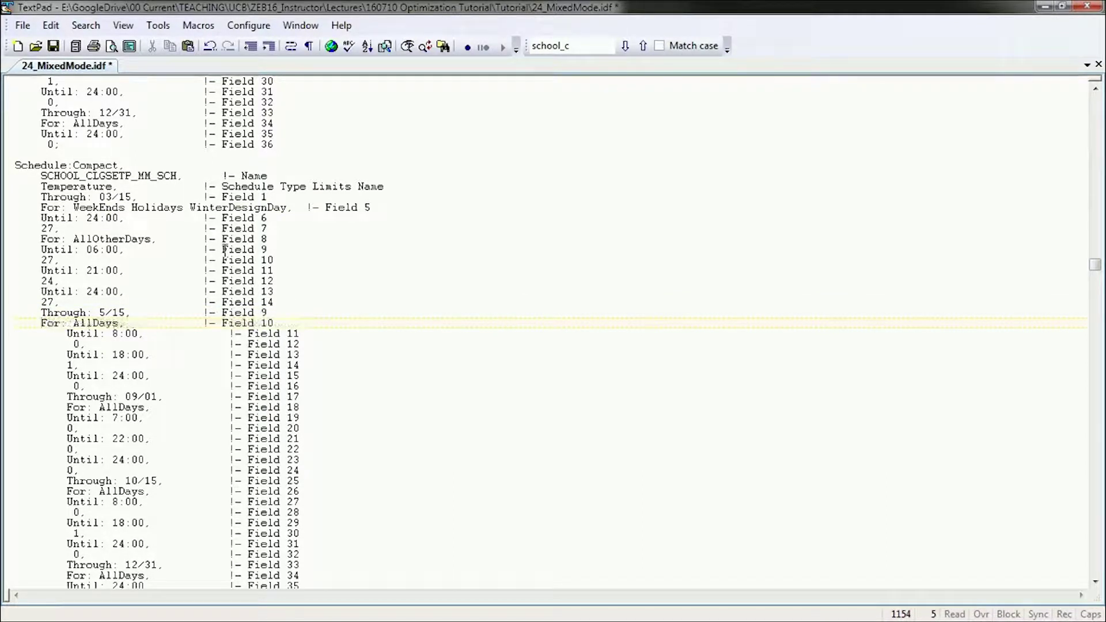
key(Down)
key(Delete)
key(Delete)
key(Delete)
key(Delete)
key(Delete)
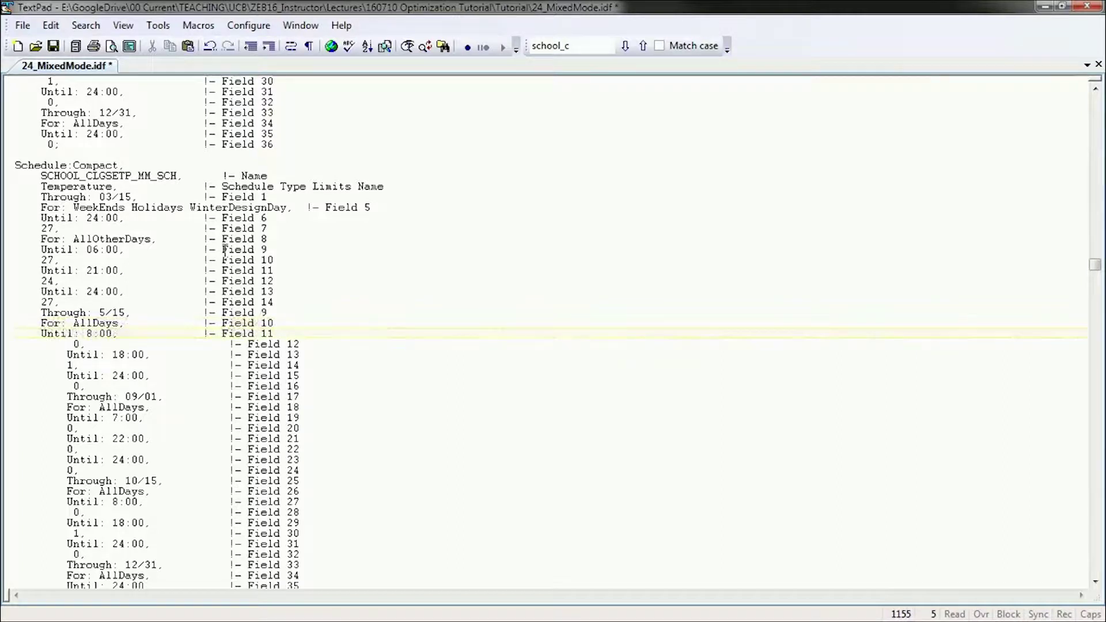
key(Return)
key(Return)
key(Return)
key(Return)
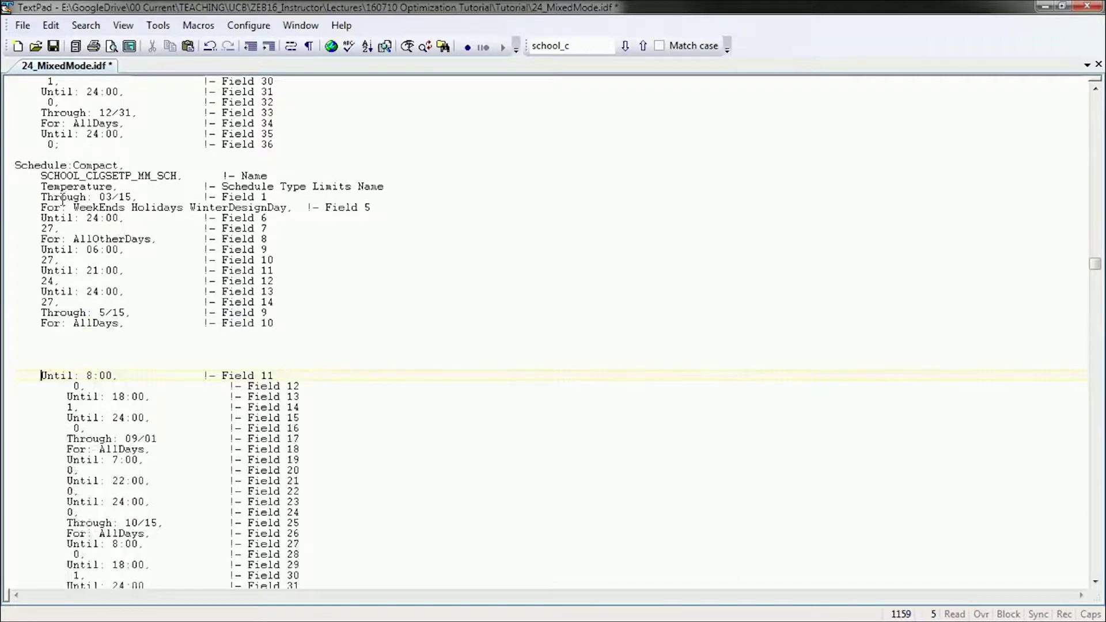
Copy the Field 5–14 day rules and paste them un-indented below For: AllDays.
click(7, 208)
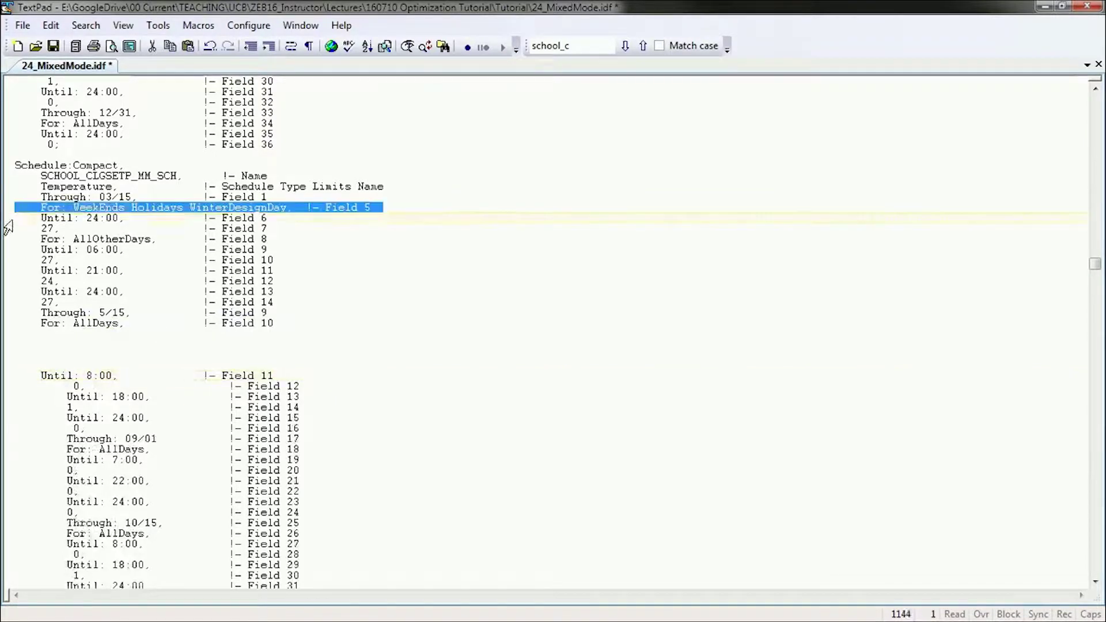
drag(8, 226, 281, 309)
key(ctrl+c)
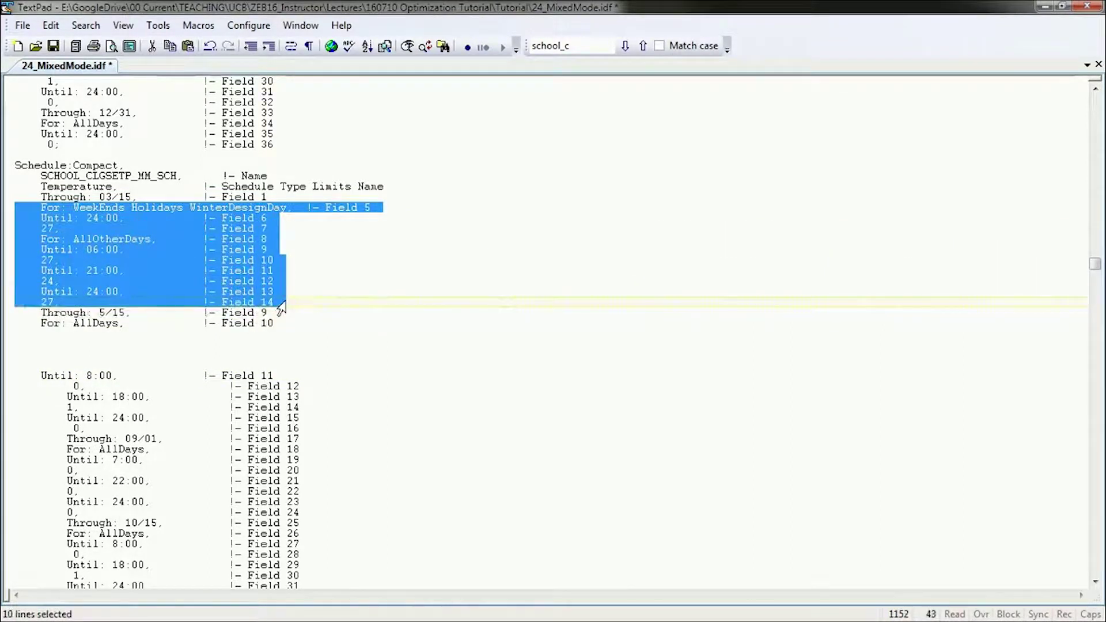
click(116, 337)
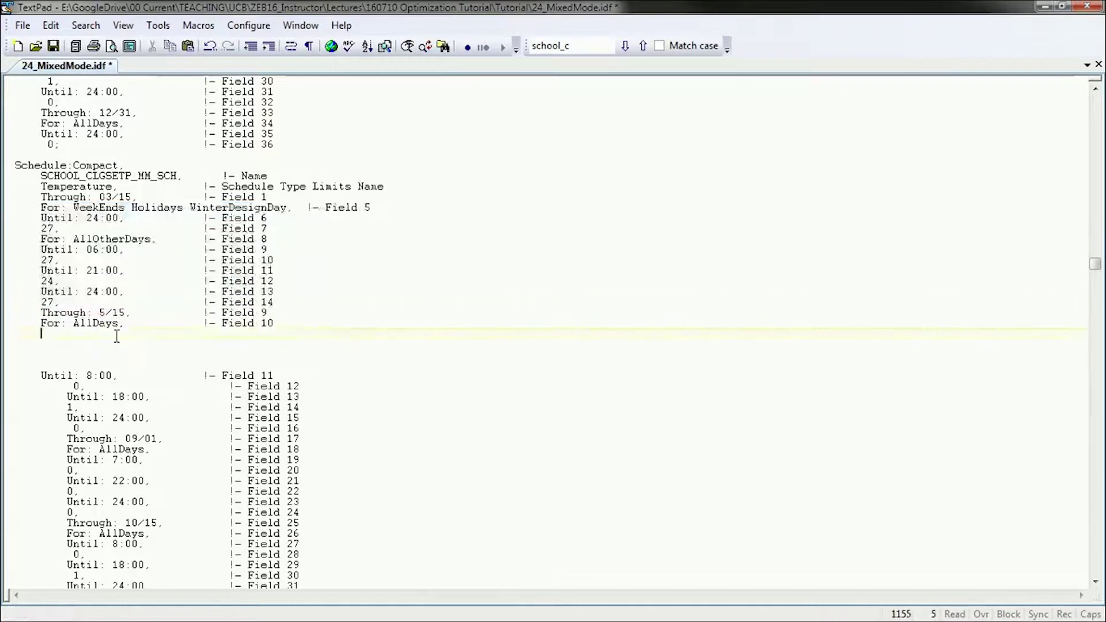
key(ctrl+v)
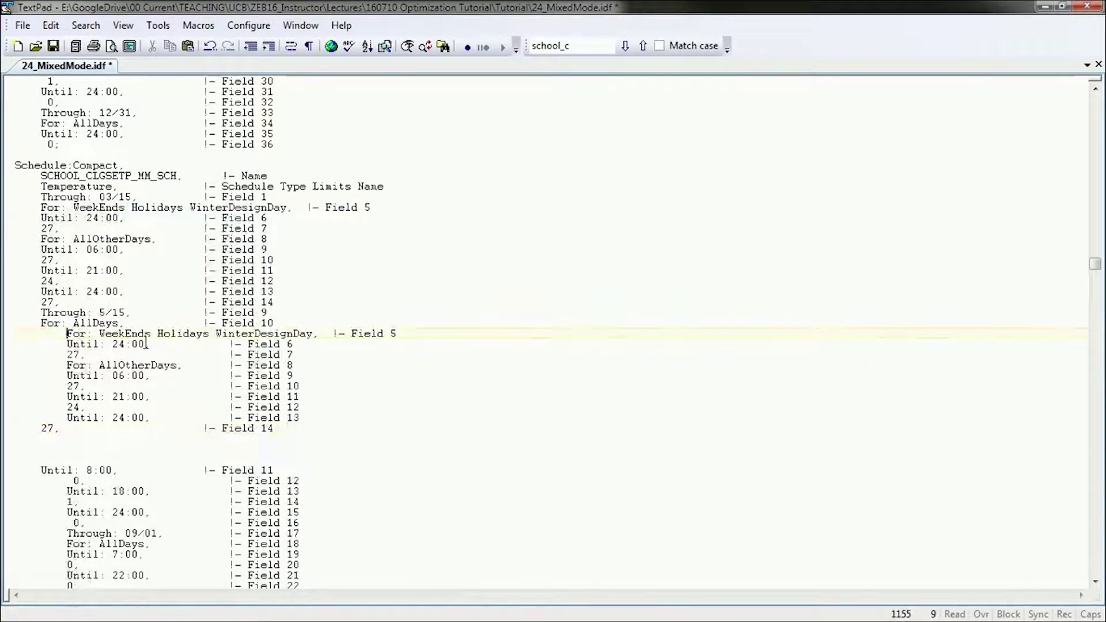
key(shift+Down)
key(shift+Down)
key(shift+Tab)
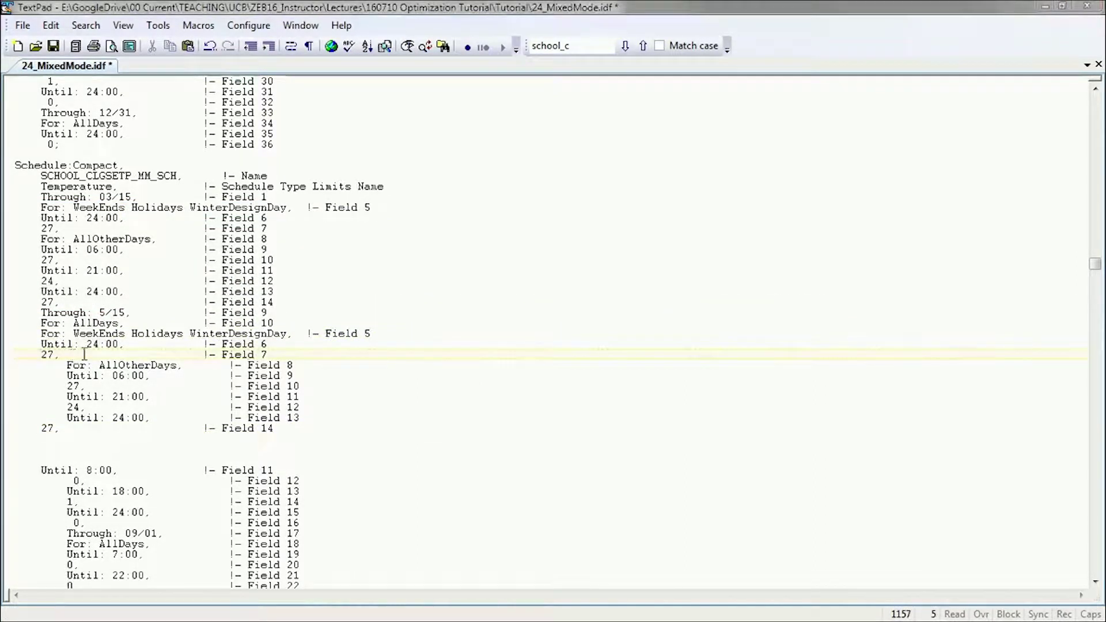
Delete the pasted WeekEnds rule's Until: 24:00 and 27 lines.
click(47, 354)
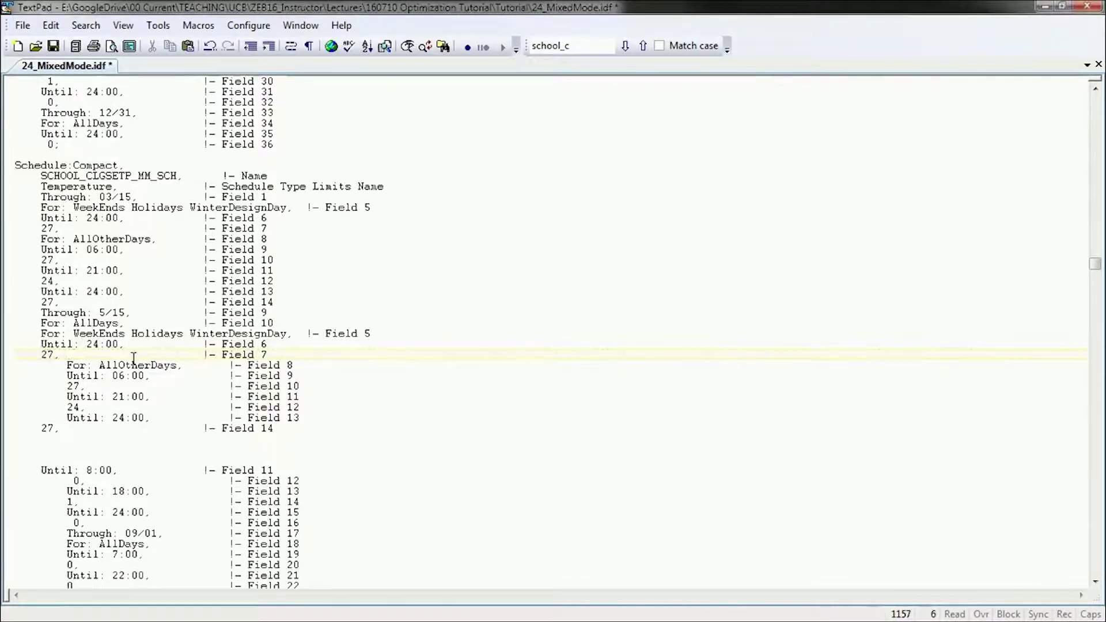
double_click(48, 353)
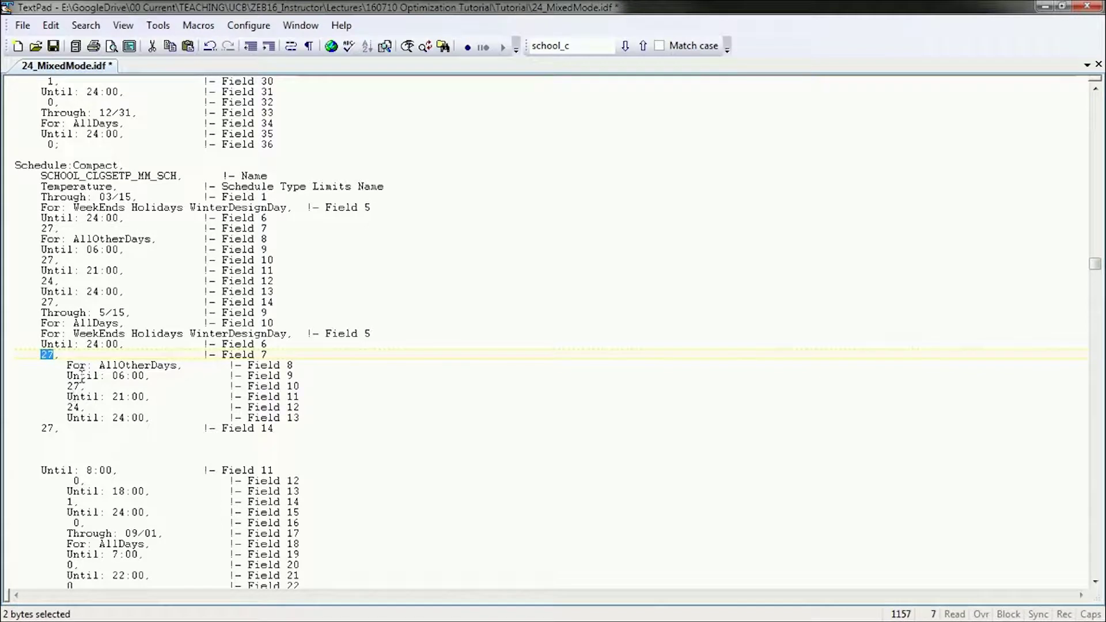
click(75, 353)
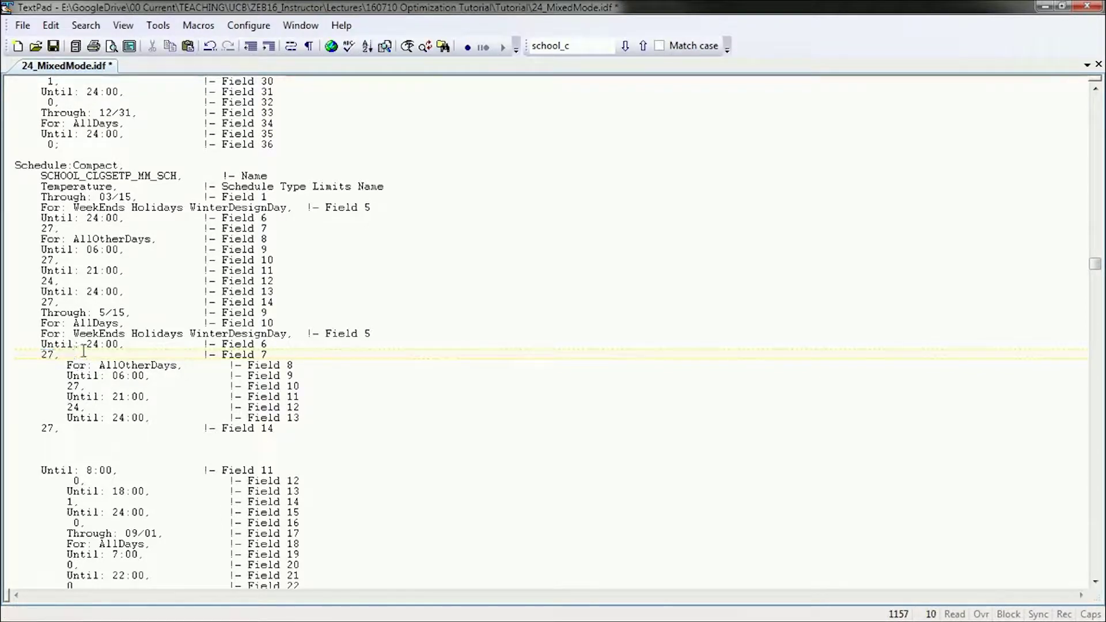
drag(6, 346, 6, 366)
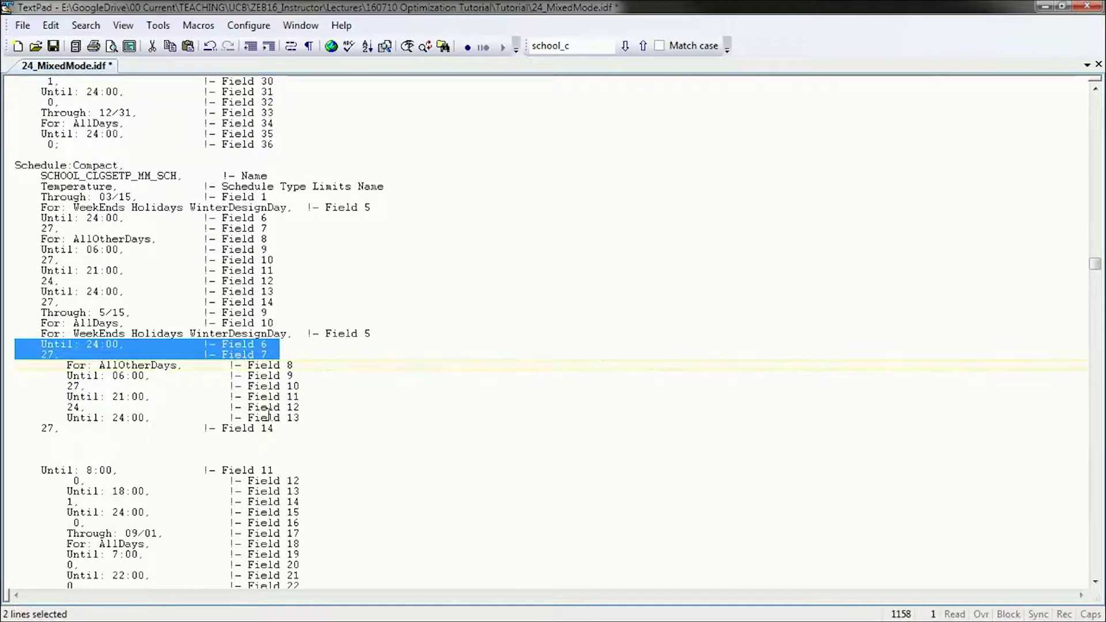
key(Delete)
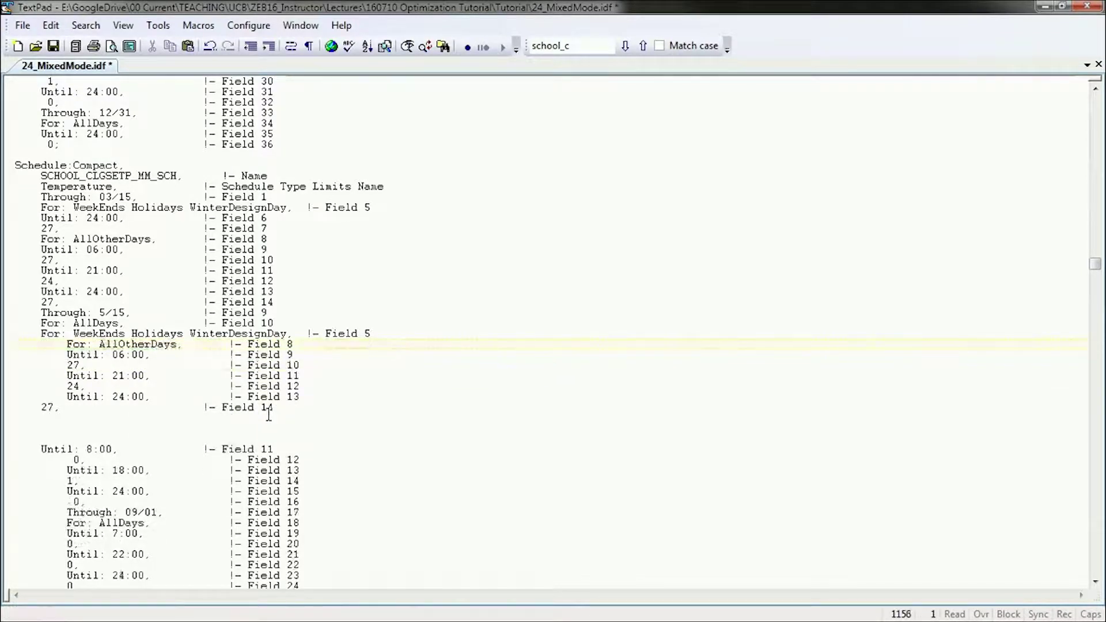
Delete For: AllOtherDays, align Until: 06:00 27, and change the Until: 21:00 setpoint to 31.
key(shift+Down)
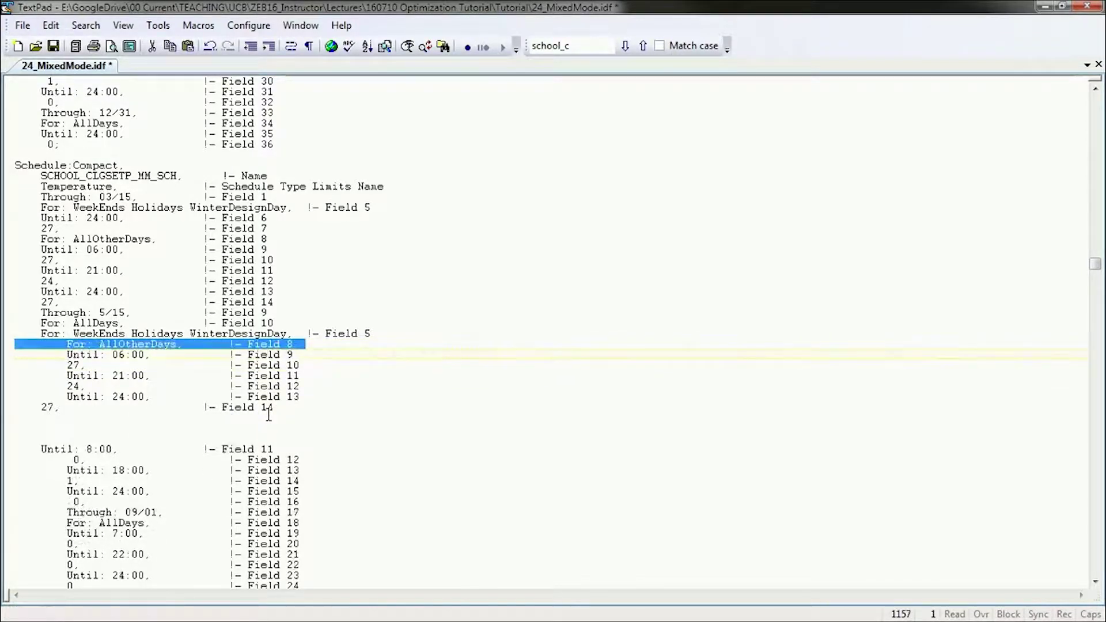
key(Delete)
key(Delete)
key(Delete)
key(Delete)
key(Delete)
key(Delete)
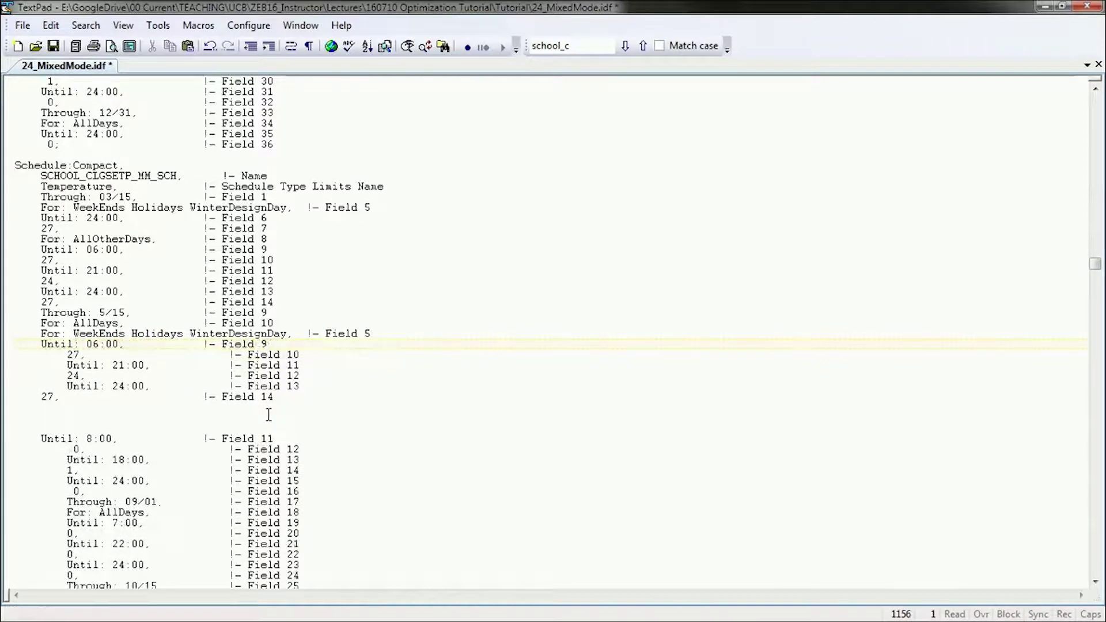
key(Down)
key(Right)
key(Right)
key(Delete)
key(Delete)
key(Delete)
key(Delete)
key(Delete)
key(Down)
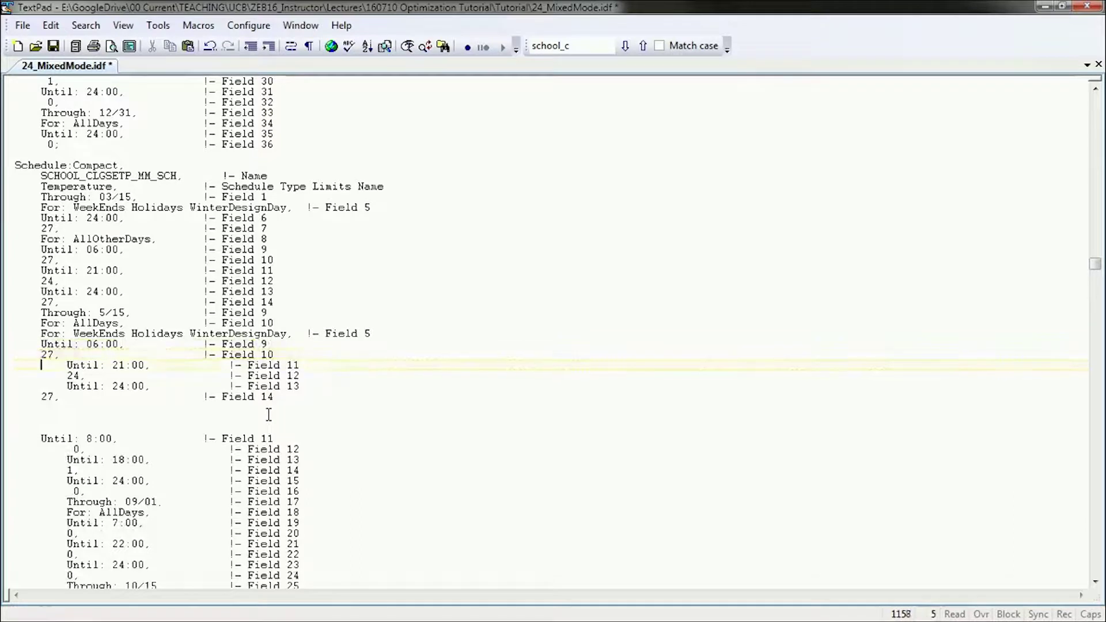
key(Delete)
key(Delete)
key(Delete)
key(Delete)
key(Delete)
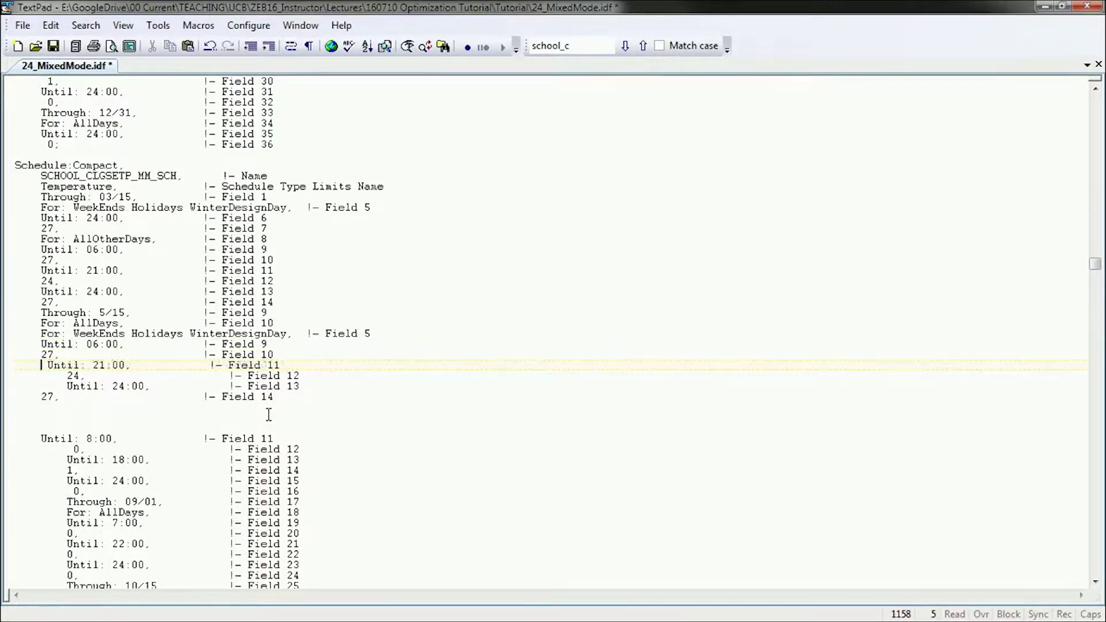
key(Down)
key(Delete)
key(Delete)
key(Delete)
key(Delete)
key(Delete)
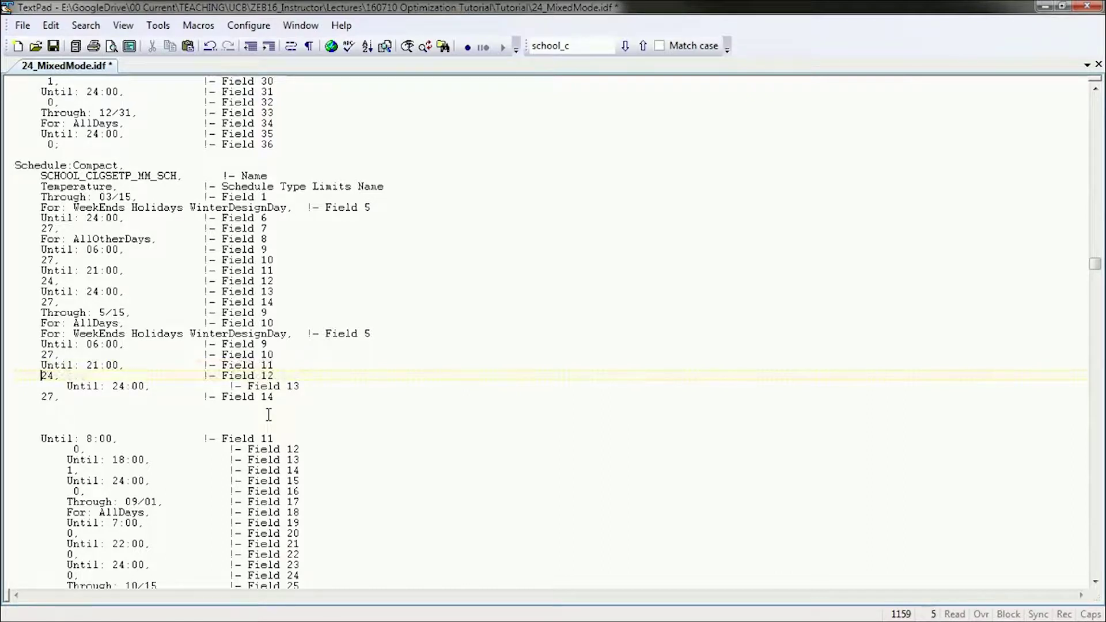
key(Delete)
key(Delete)
text(31)
key(Right)
Align Until: 24:00 27, delete the duplicated For: WeekEnds line, and restore the missing comma.
key(Down)
key(Delete)
key(Delete)
key(Delete)
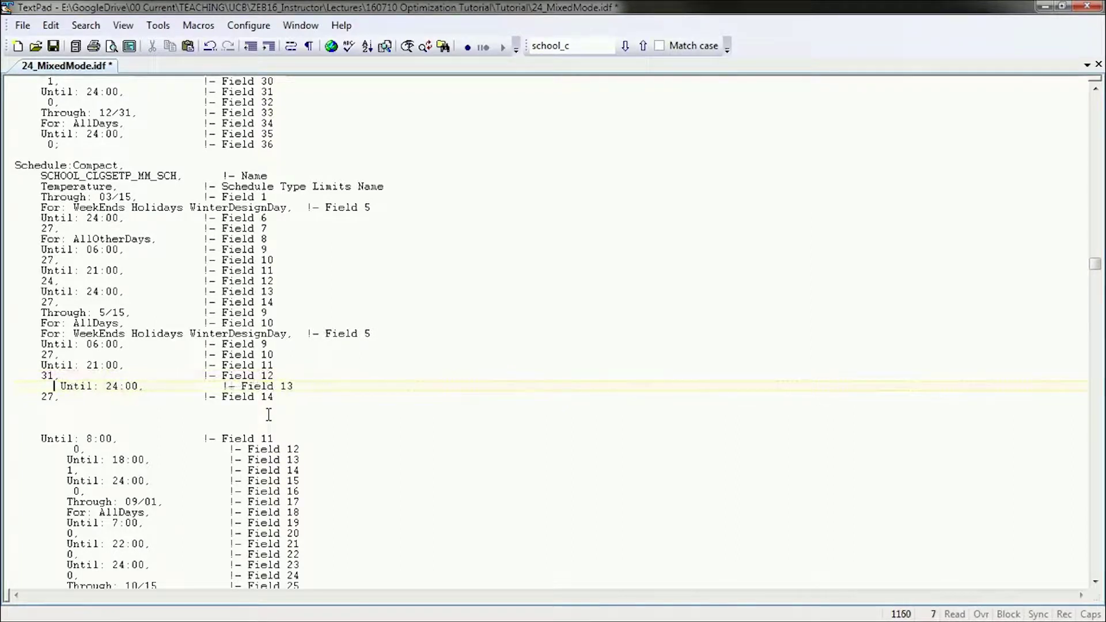
key(BackSpace)
key(BackSpace)
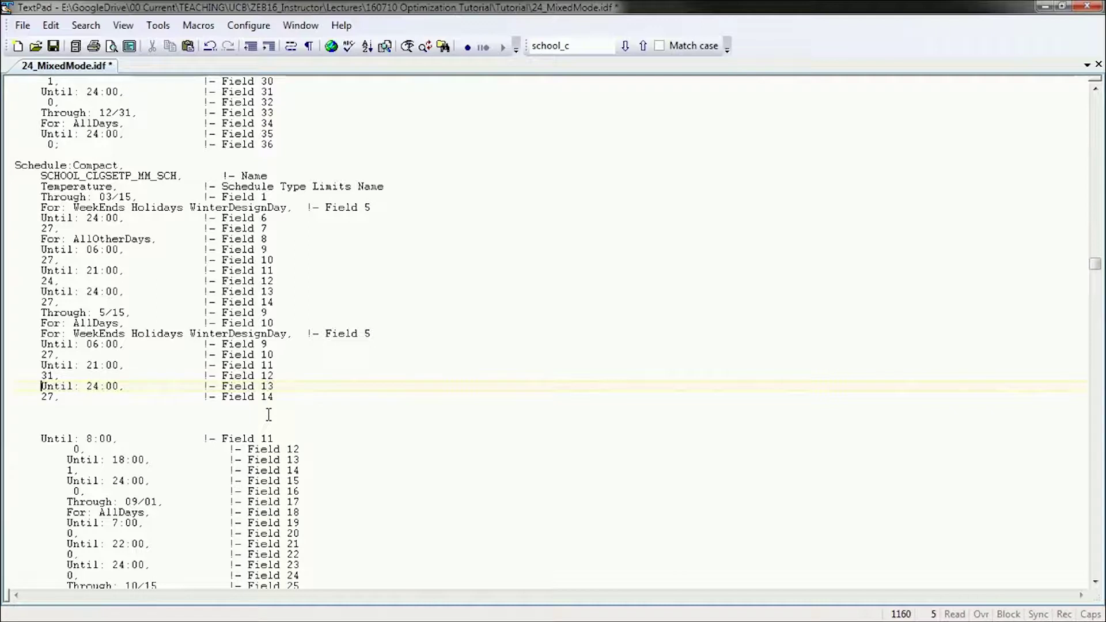
key(Down)
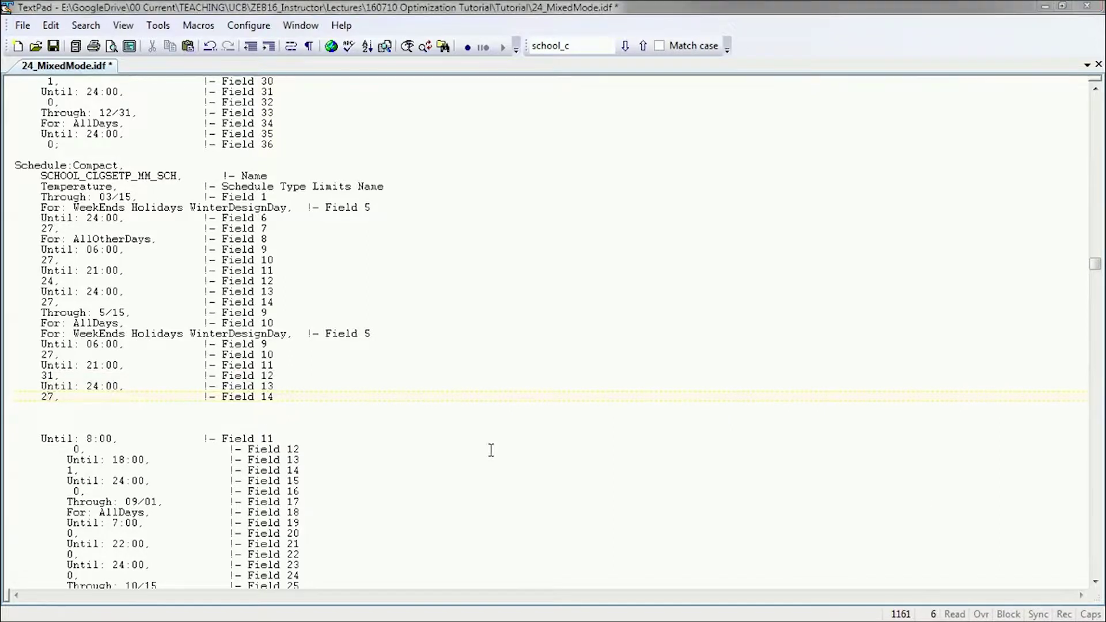
click(79, 333)
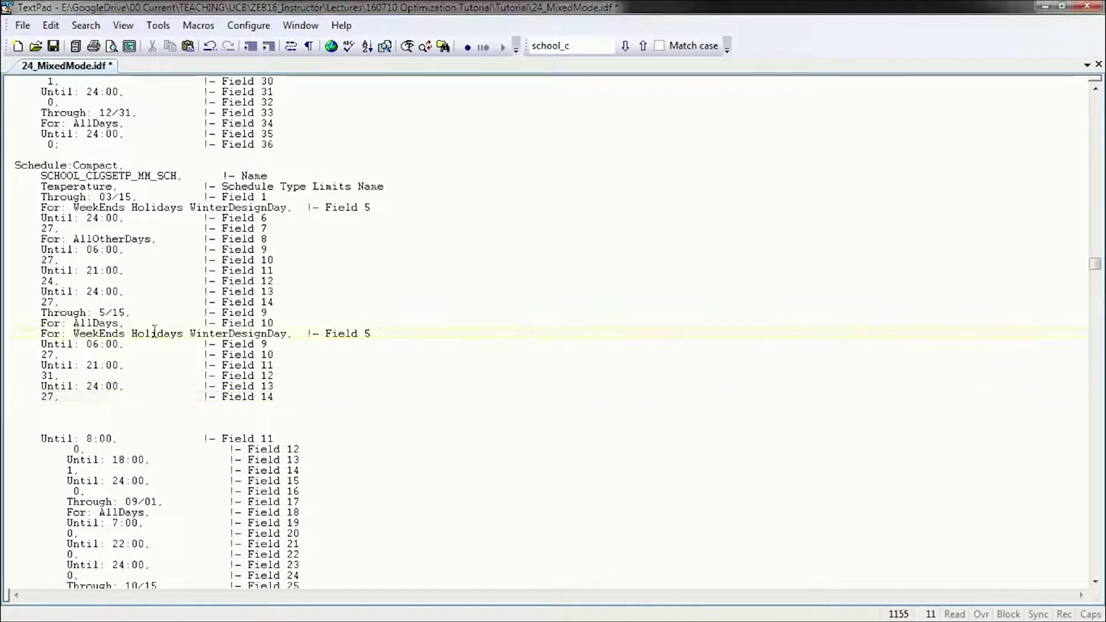
click(385, 332)
key(shift+Home)
key(shift+Home)
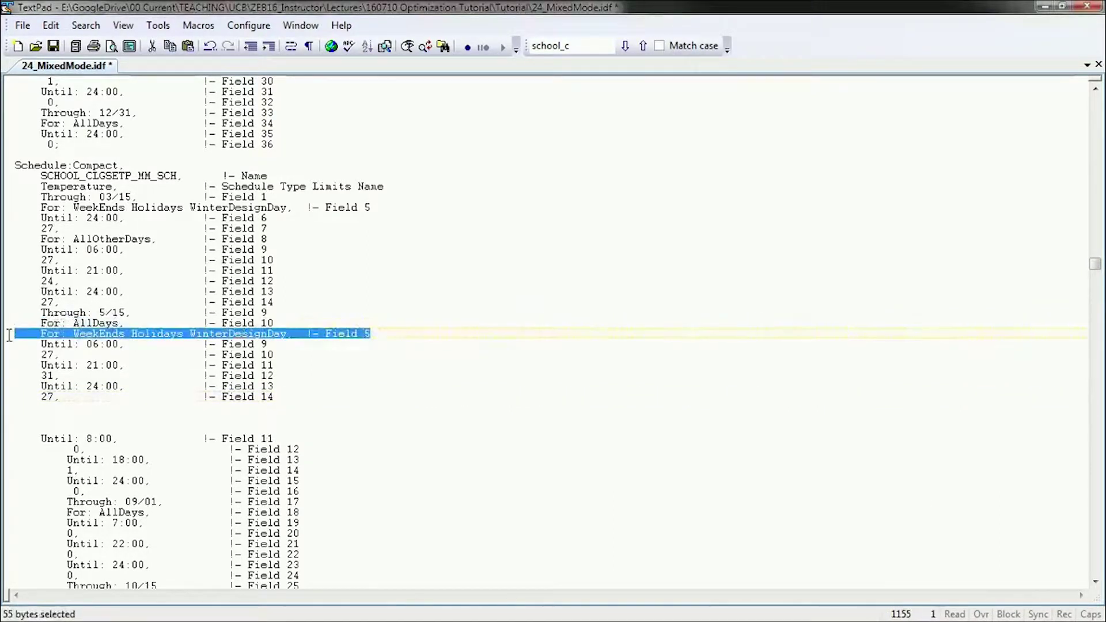
key(Delete)
key(Delete)
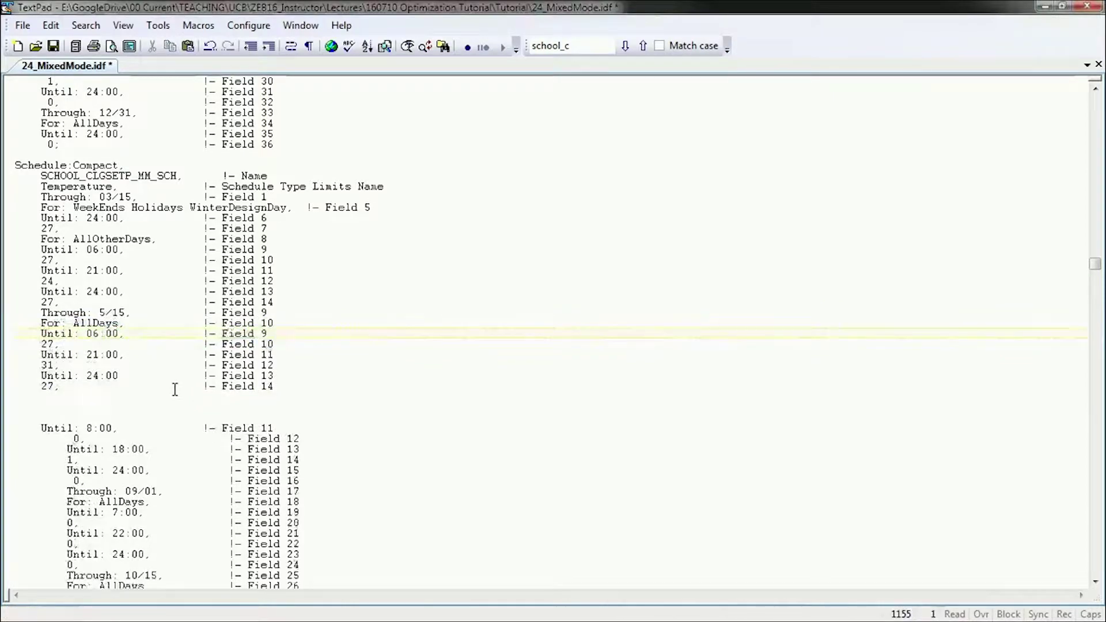
click(172, 378)
text(,)
key(Down)
key(Down)
Select the 6/30 end date in the schedule below, then return to SCHOOL_CLGSETP_MM_SCH.
scroll(176, 389, down, 2)
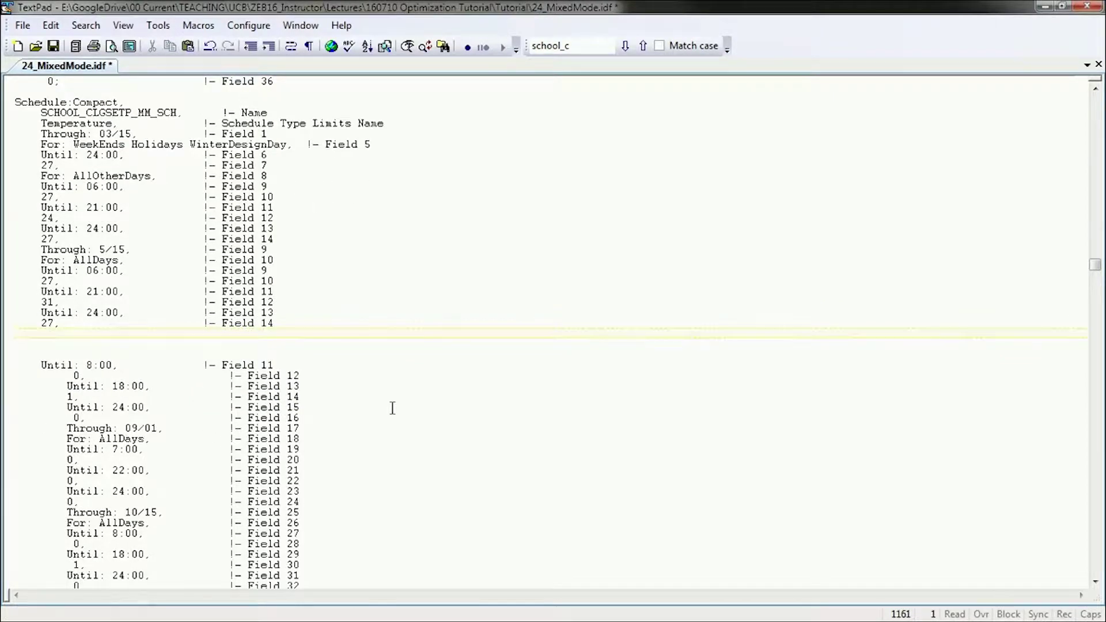
scroll(392, 407, down, 5)
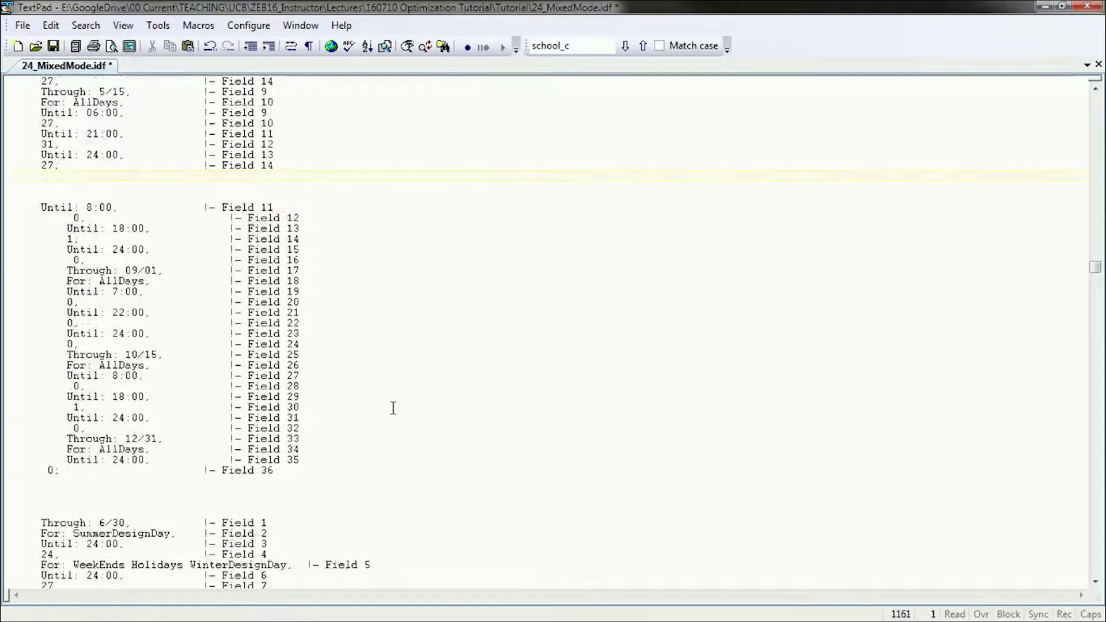
drag(98, 522, 125, 523)
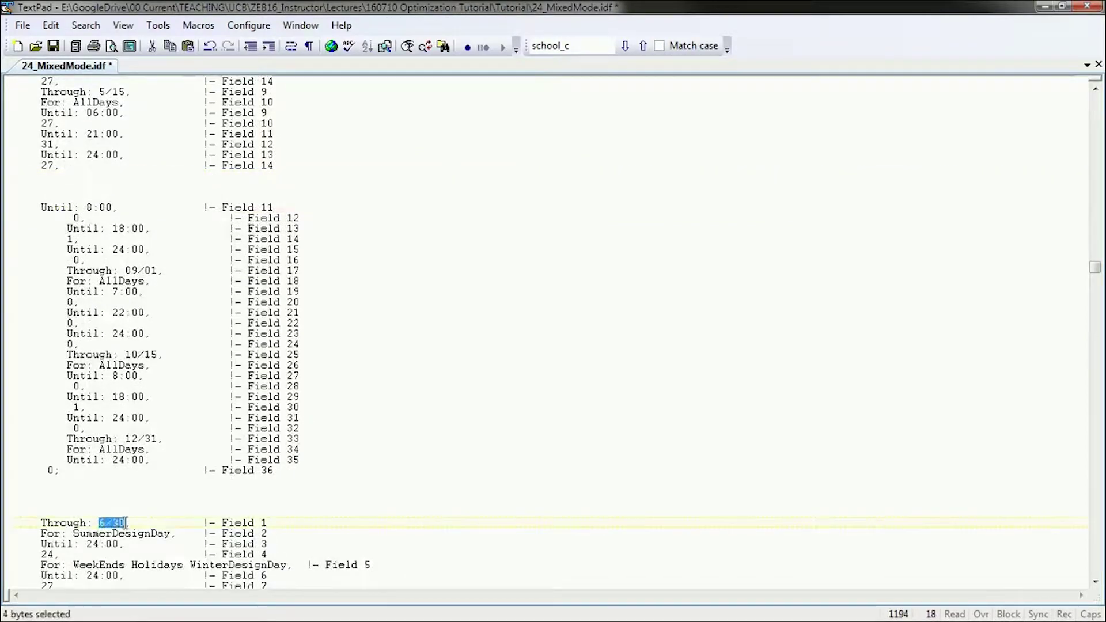
scroll(305, 510, up, 6)
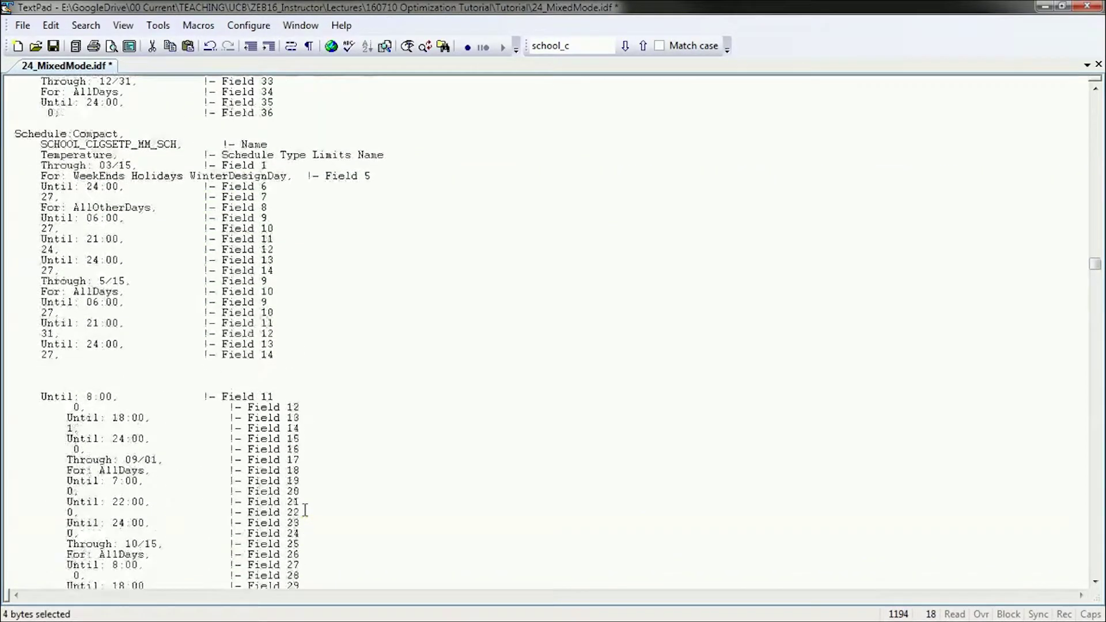
scroll(305, 510, up, 2)
scroll(306, 510, down, 2)
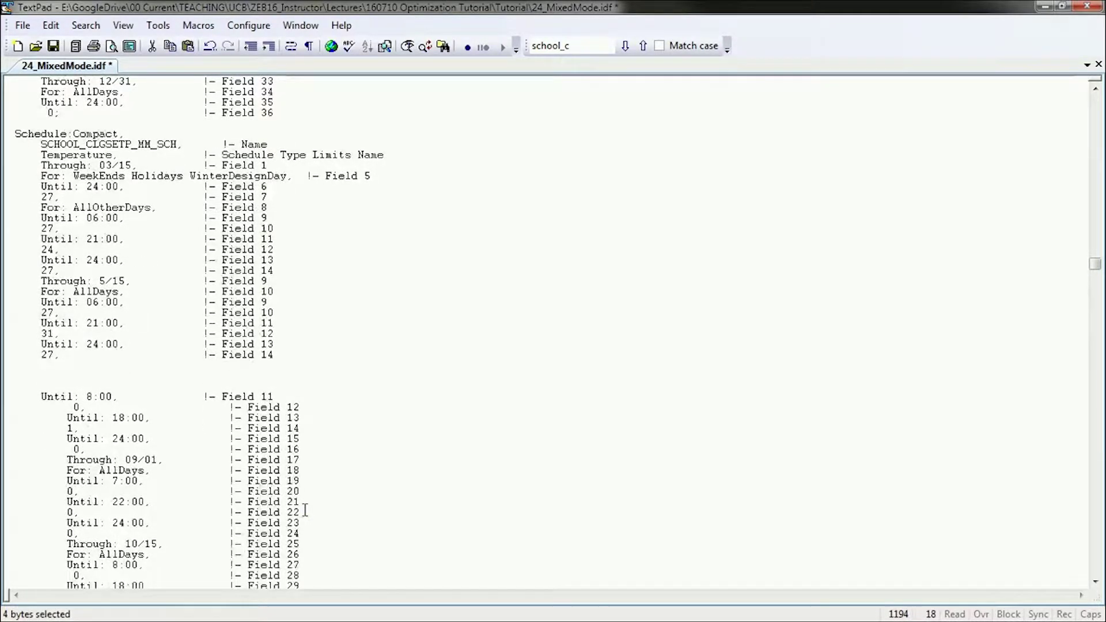
Paste a copy of the Through: 03/15 period below the 5/15 block and change its date to 06/30.
scroll(306, 510, down, 4)
click(92, 242)
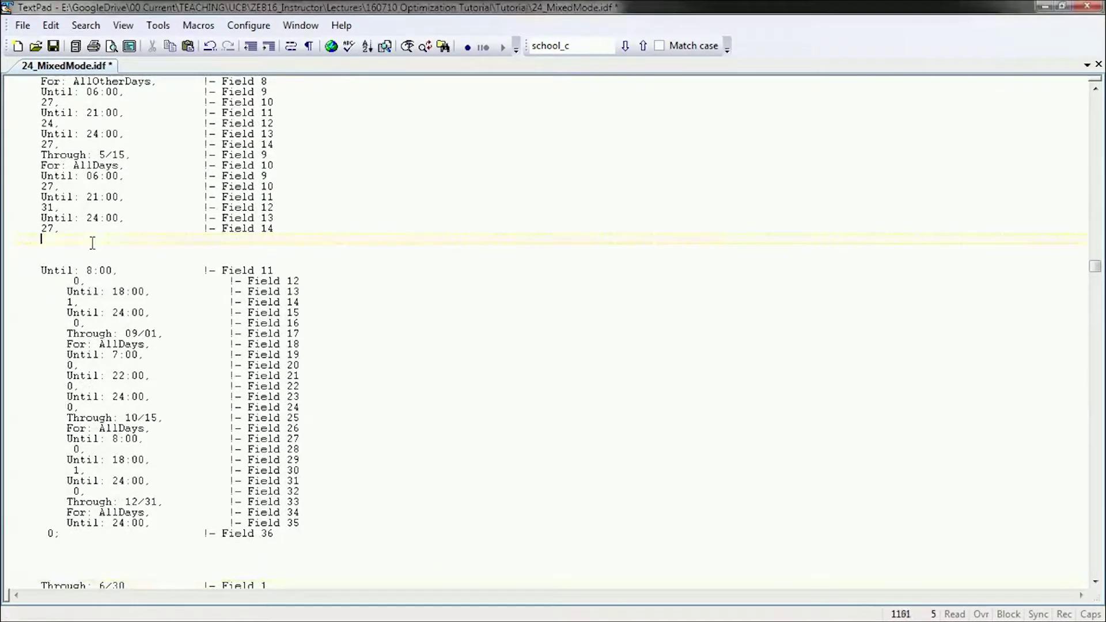
scroll(92, 242, up, 5)
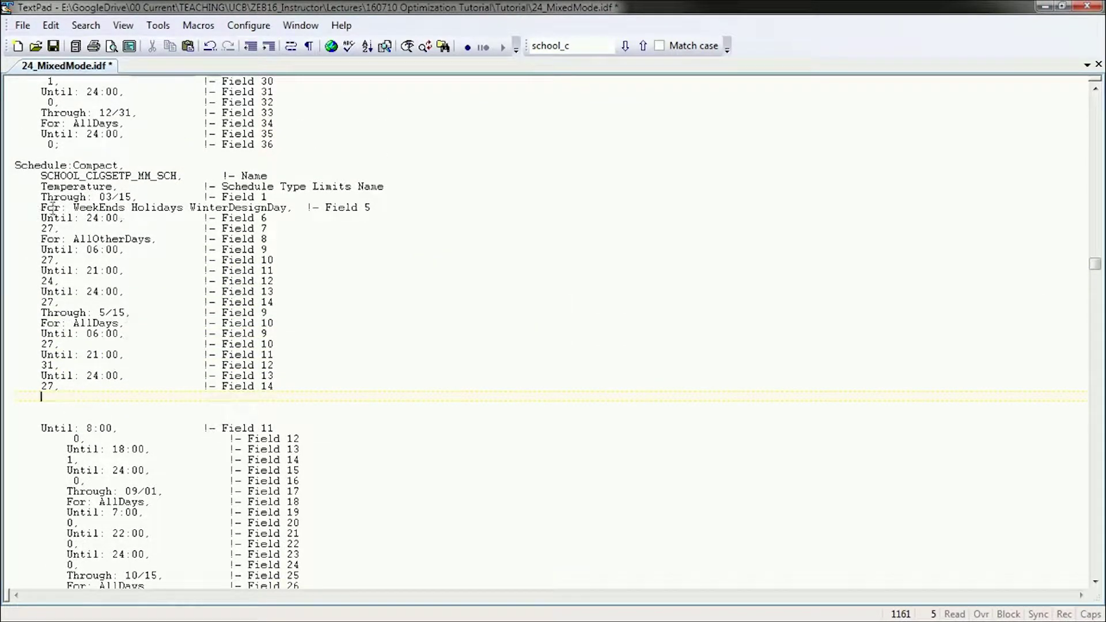
drag(15, 197, 343, 317)
key(ctrl+c)
click(76, 397)
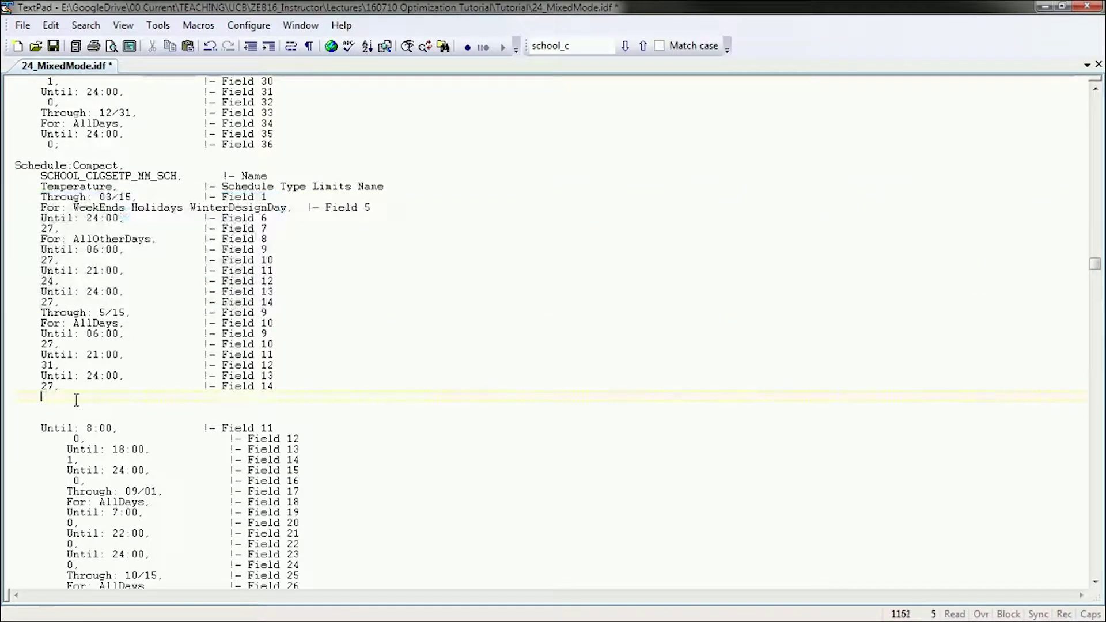
key(ctrl+v)
key(BackSpace)
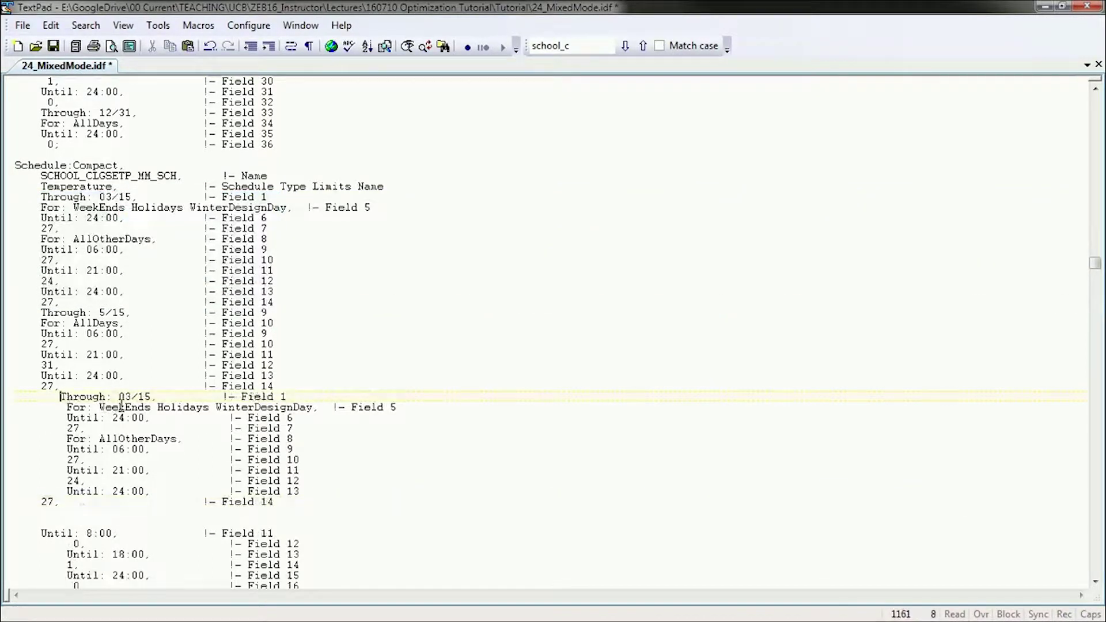
key(BackSpace)
key(BackSpace)
key(BackSpace)
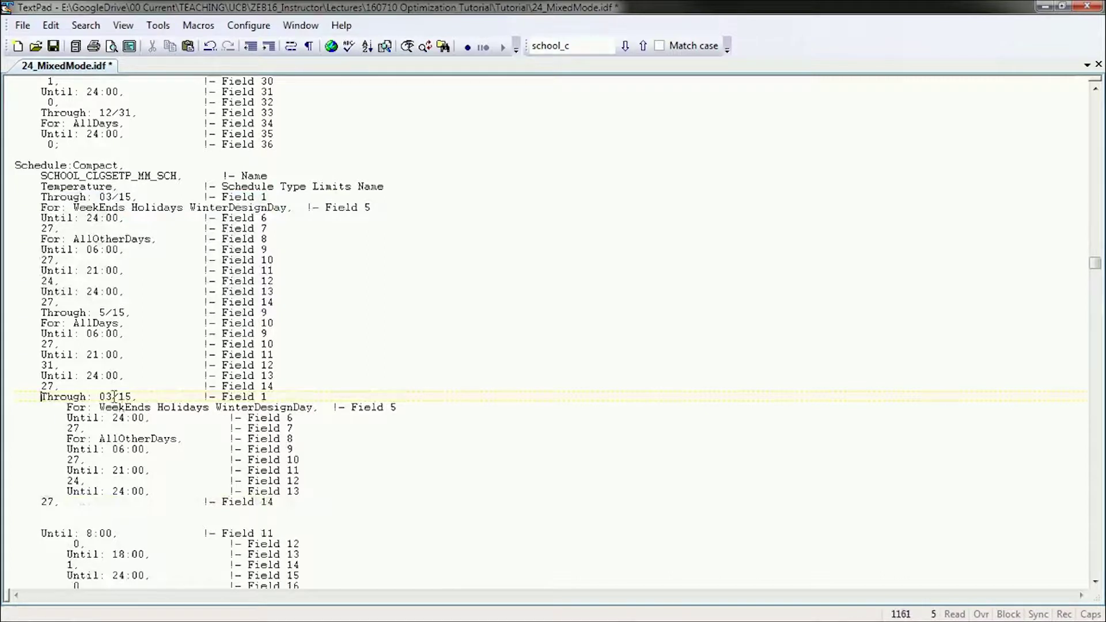
click(115, 397)
key(BackSpace)
key(BackSpace)
text(6/)
key(Delete)
key(Delete)
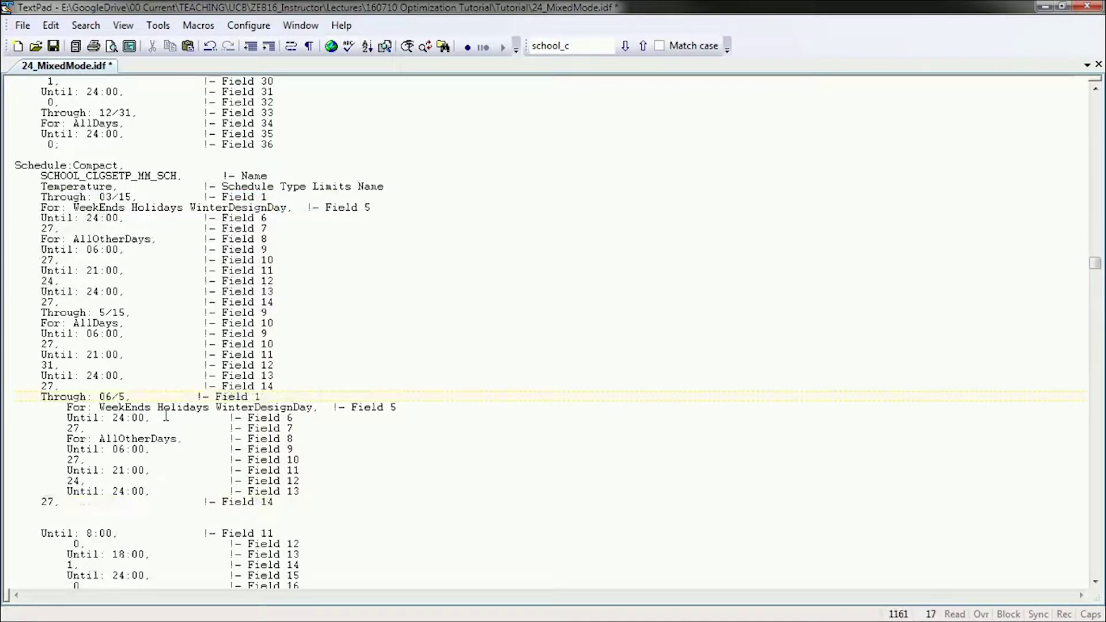
text(30)
Remove the extra indentation from the new period's For, Until and value lines so they align.
key(Down)
key(ctrl+Left)
key(ctrl+Left)
key(BackSpace)
key(BackSpace)
key(BackSpace)
key(BackSpace)
key(Down)
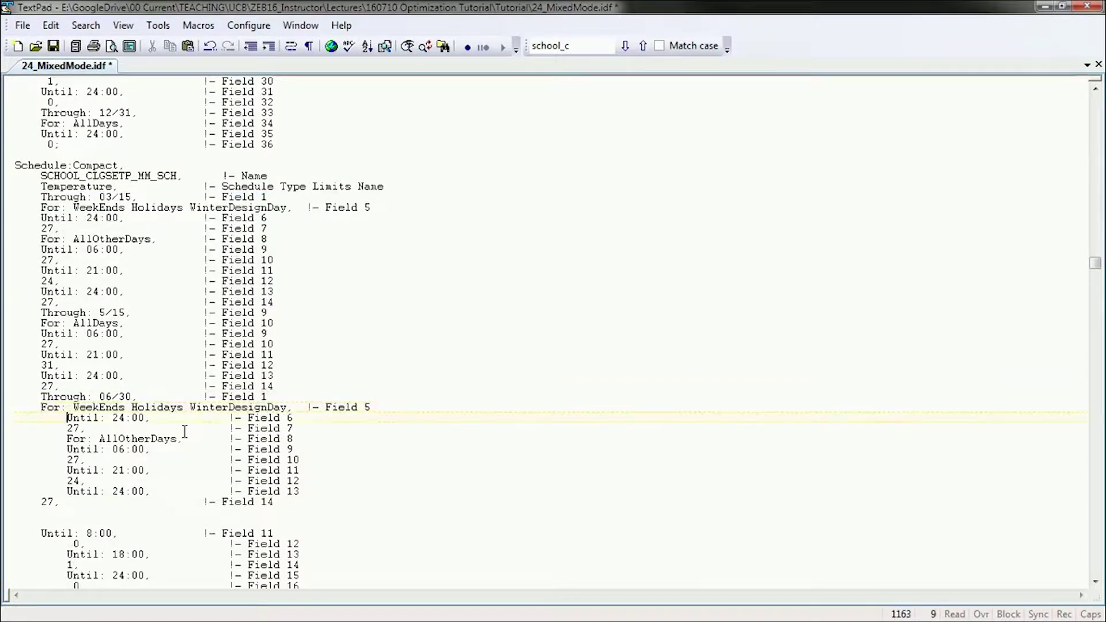
key(Delete)
key(Delete)
key(Delete)
key(Delete)
key(Down)
key(ctrl+Right)
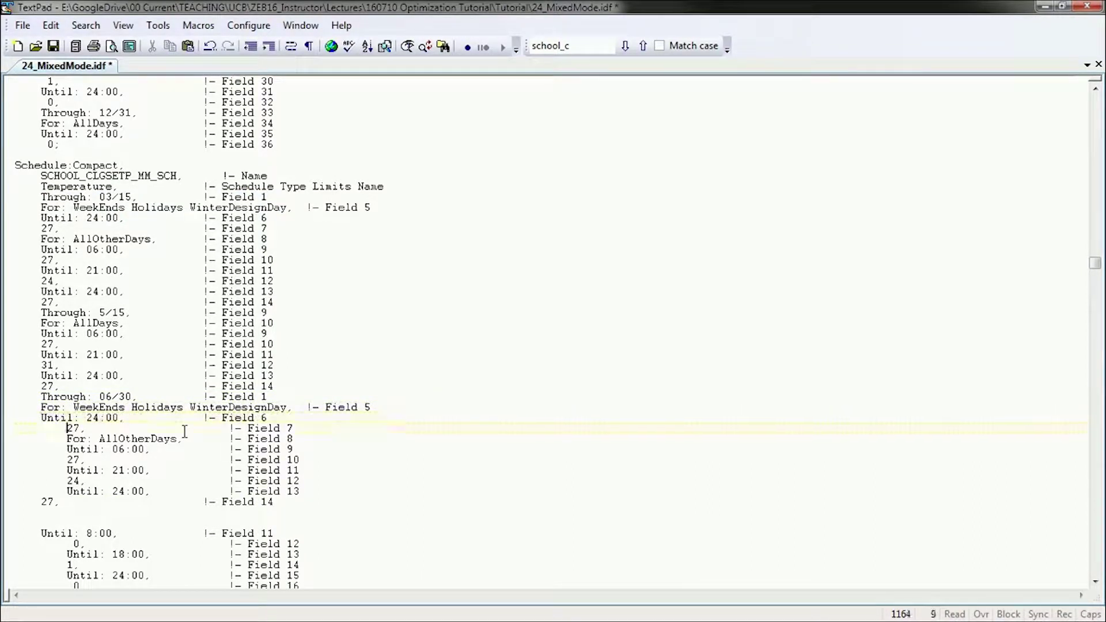
key(BackSpace)
key(BackSpace)
key(BackSpace)
key(BackSpace)
key(Down)
key(ctrl+Right)
key(BackSpace)
key(BackSpace)
key(BackSpace)
key(BackSpace)
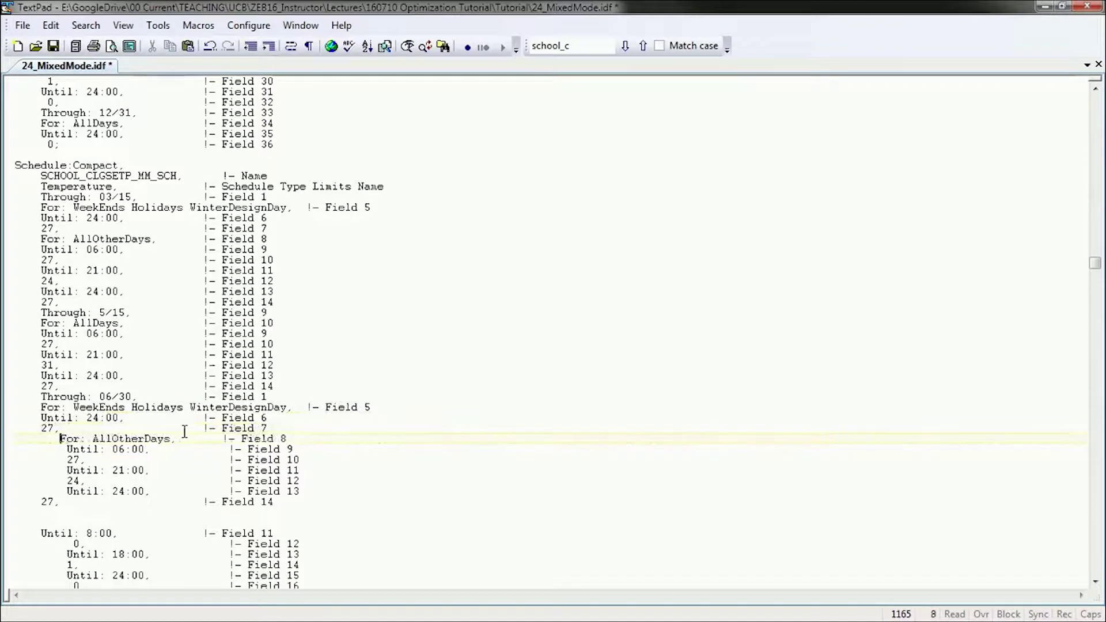
key(Down)
key(ctrl+Right)
key(BackSpace)
key(BackSpace)
key(BackSpace)
key(BackSpace)
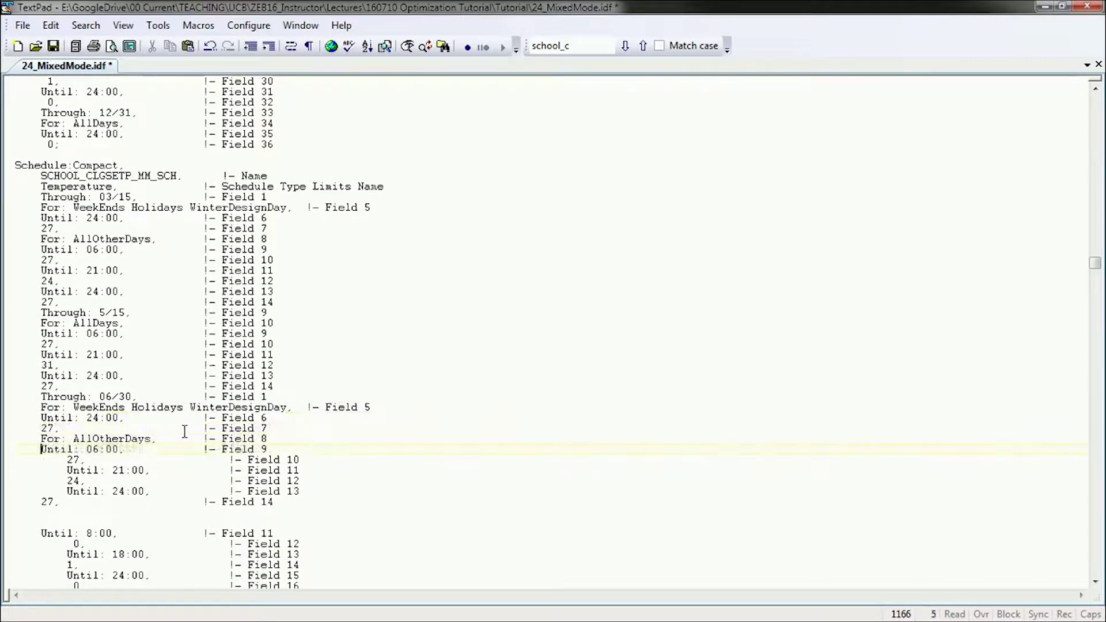
key(Down)
key(ctrl+Right)
key(BackSpace)
key(BackSpace)
key(BackSpace)
key(BackSpace)
key(Down)
key(ctrl+Right)
key(BackSpace)
key(BackSpace)
key(BackSpace)
key(BackSpace)
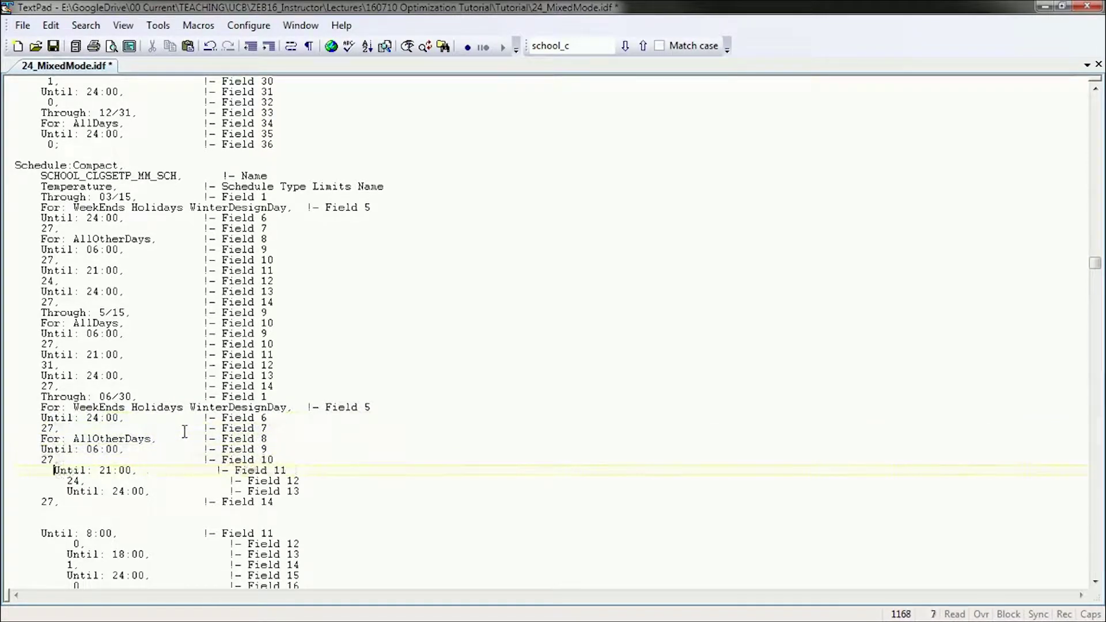
key(Down)
key(ctrl+Right)
key(BackSpace)
key(BackSpace)
key(BackSpace)
key(BackSpace)
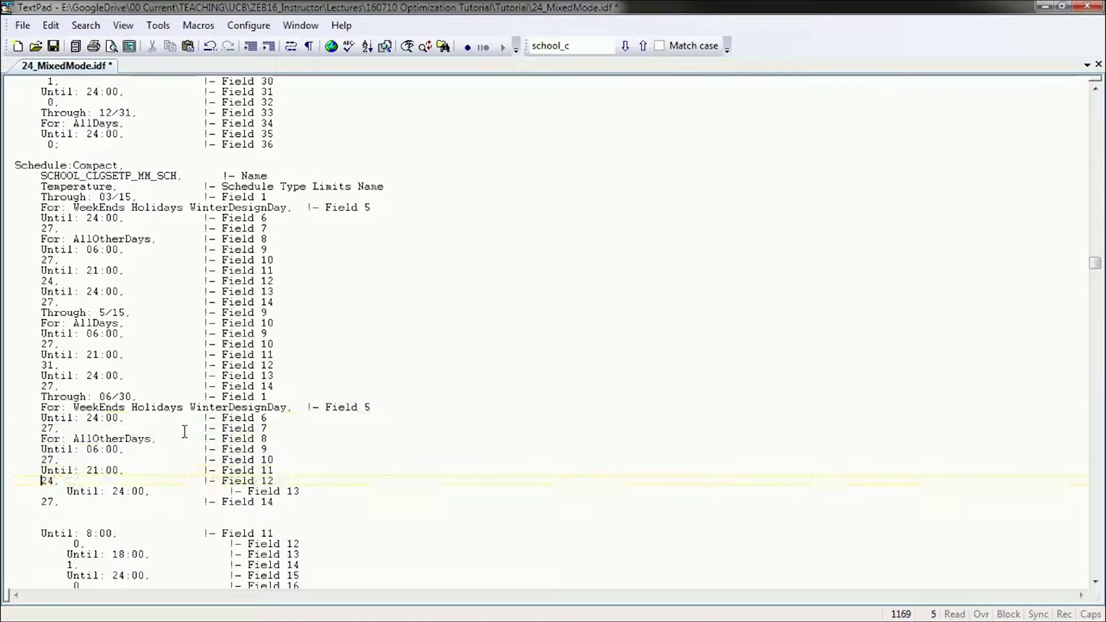
key(Down)
key(ctrl+Right)
key(BackSpace)
key(BackSpace)
key(BackSpace)
key(BackSpace)
scroll(185, 432, down, 4)
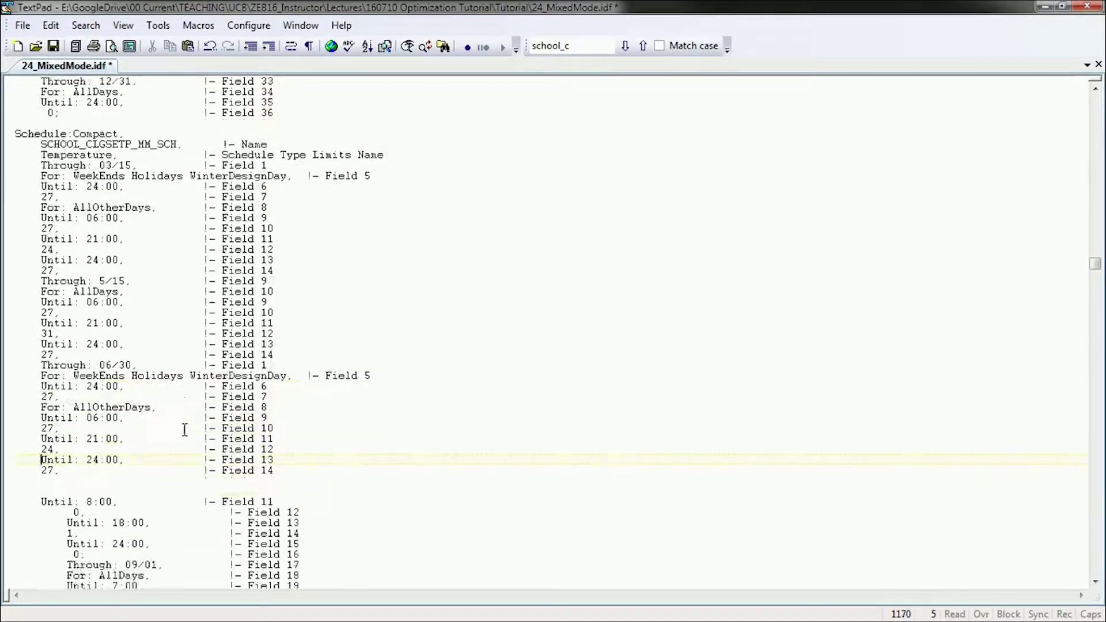
key(Down)
key(Down)
key(Down)
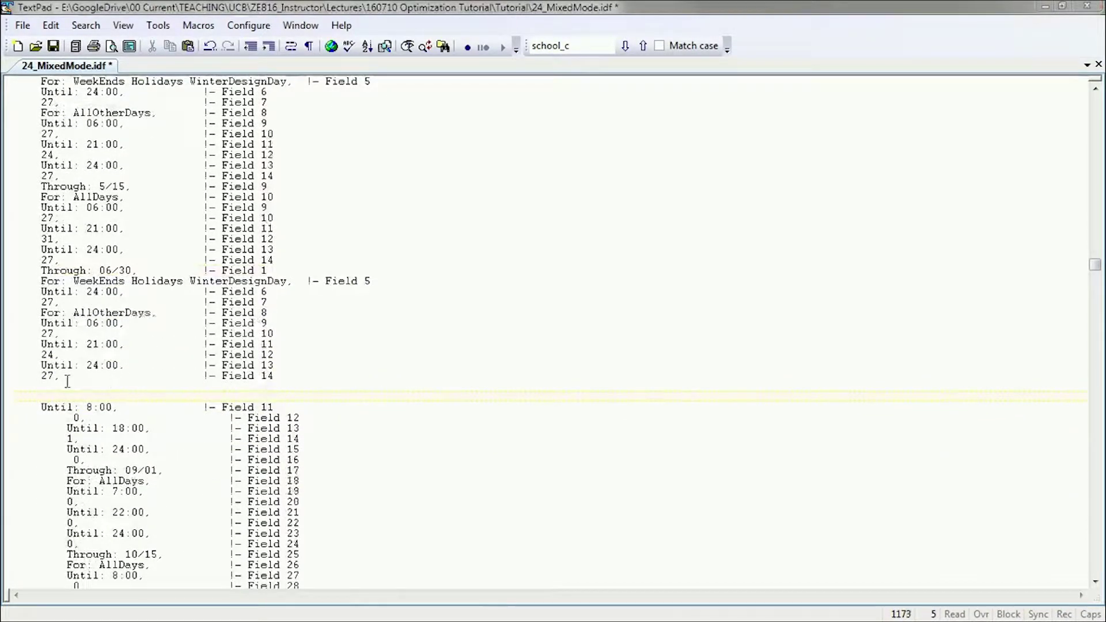
Duplicate the 5/15 period after the 06/30 block, date it 9/1, and remove the extra blank line.
scroll(99, 398, up, 11)
scroll(102, 402, up, 4)
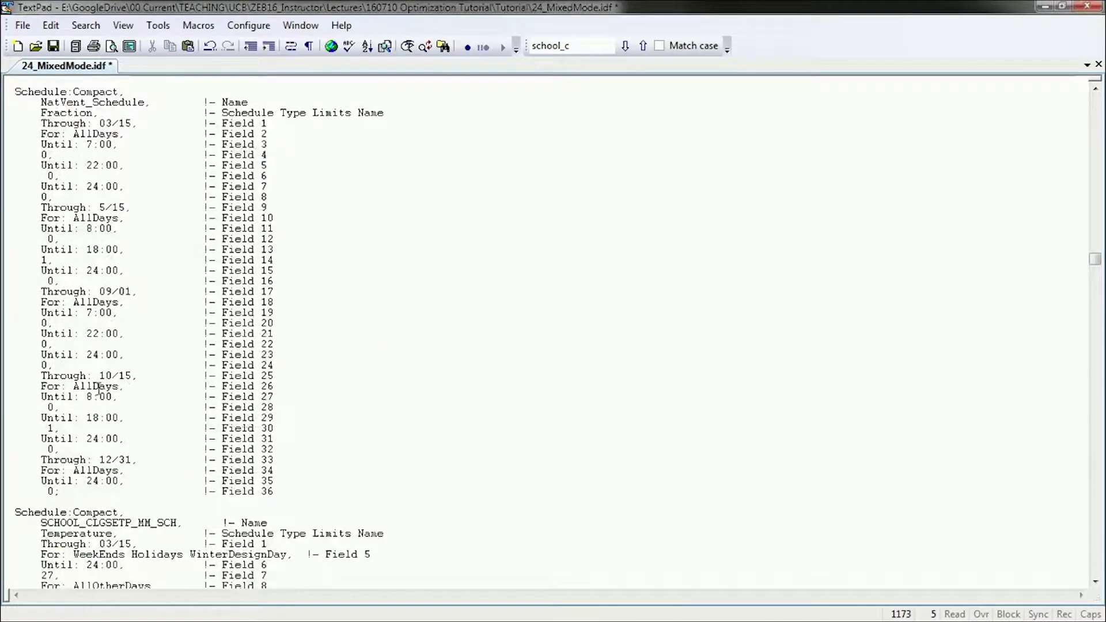
scroll(125, 409, down, 16)
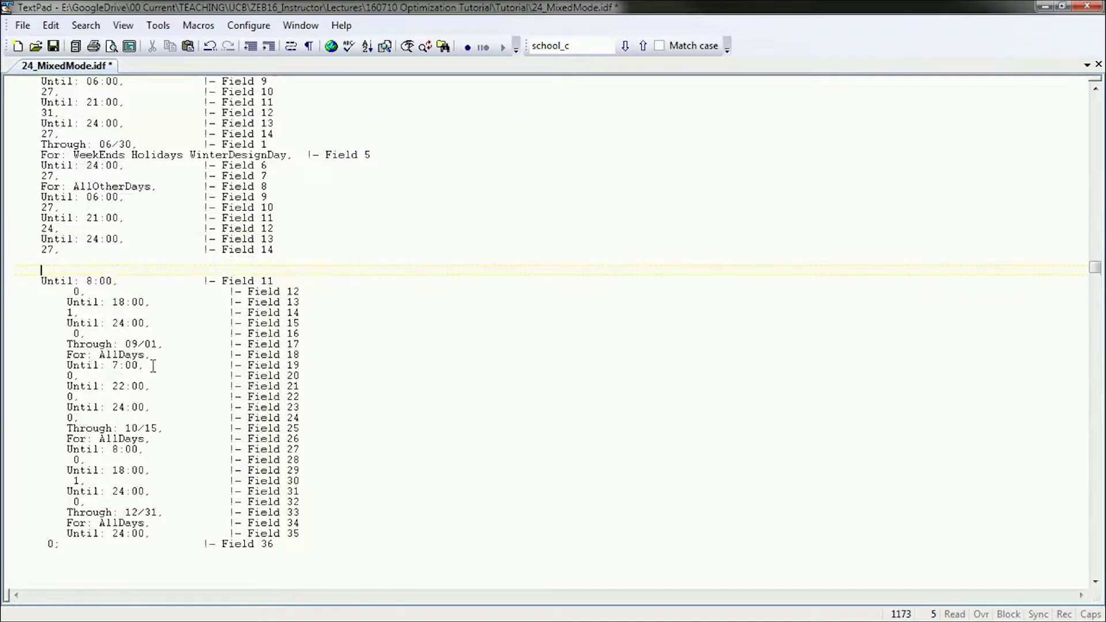
scroll(133, 365, up, 7)
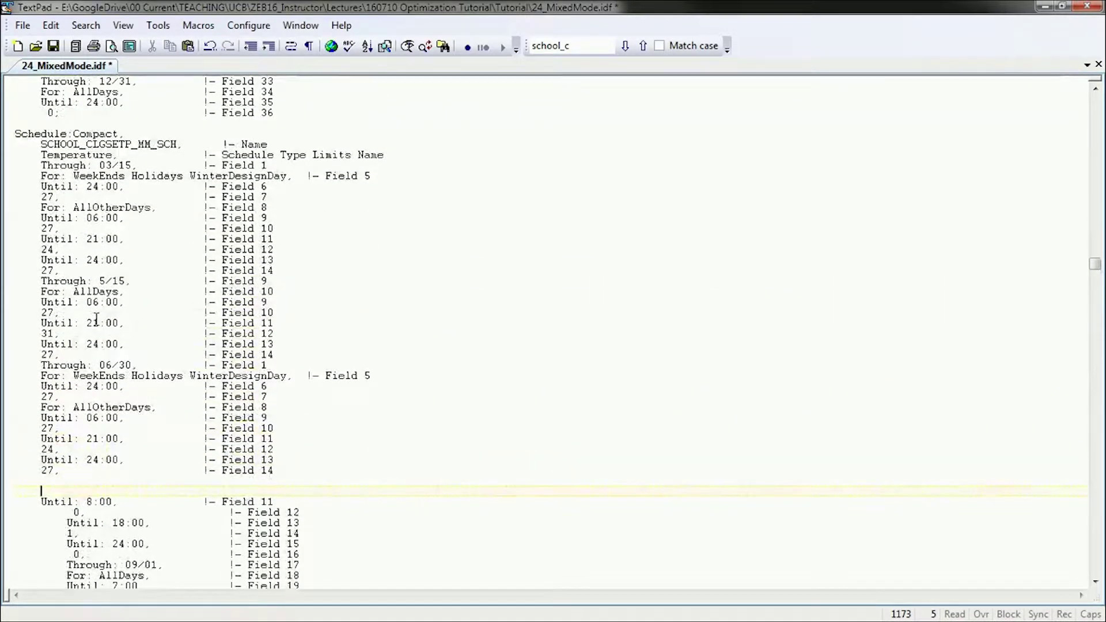
drag(41, 281, 282, 355)
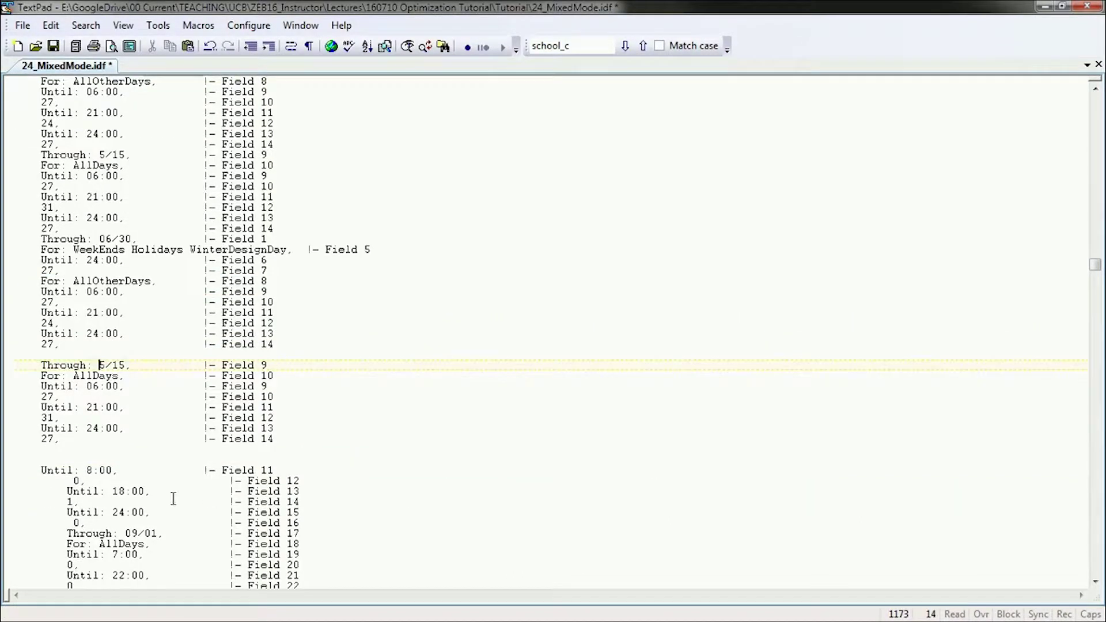
scroll(173, 499, up, 1)
key(Delete)
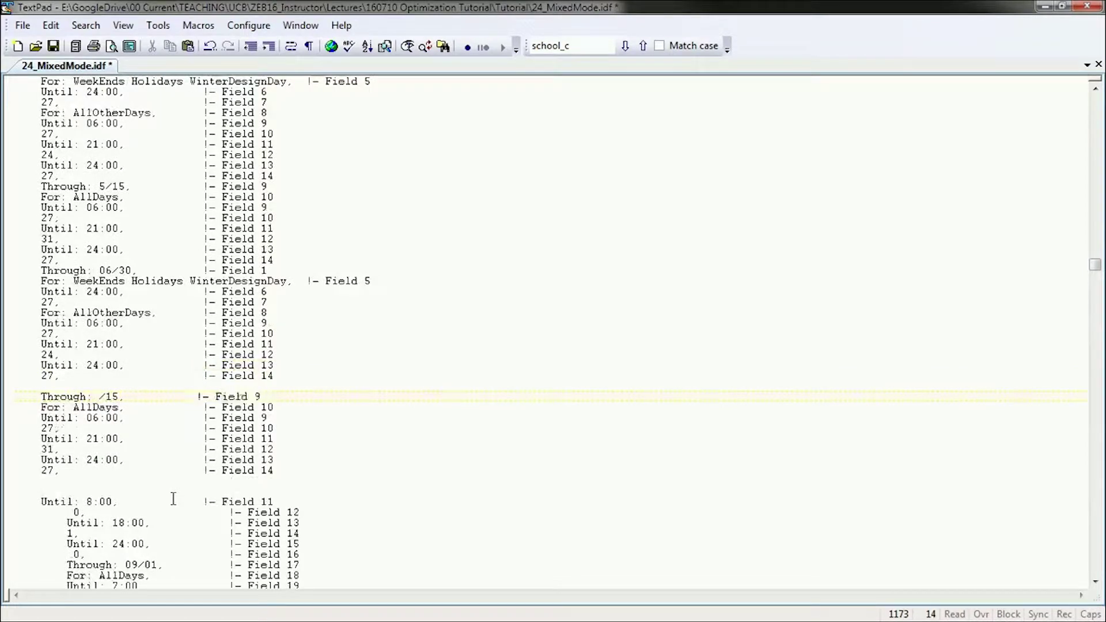
text(9)
key(Delete)
key(Up)
key(BackSpace)
scroll(161, 316, down, 7)
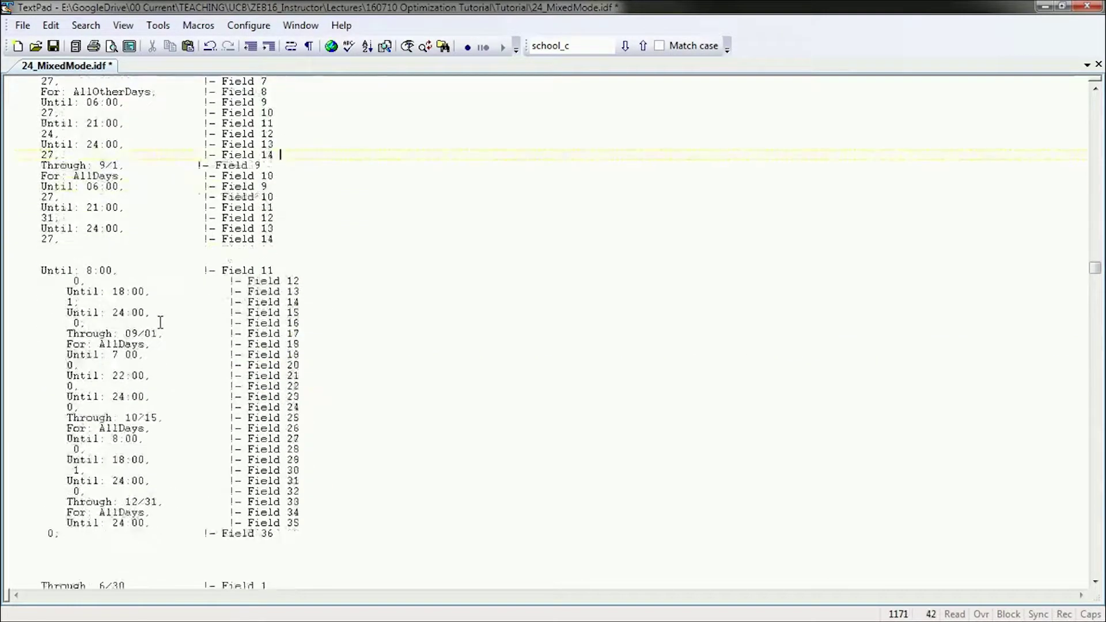
key(Down)
key(Down)
key(Down)
key(Down)
key(Down)
key(Down)
key(Down)
key(Down)
key(Down)
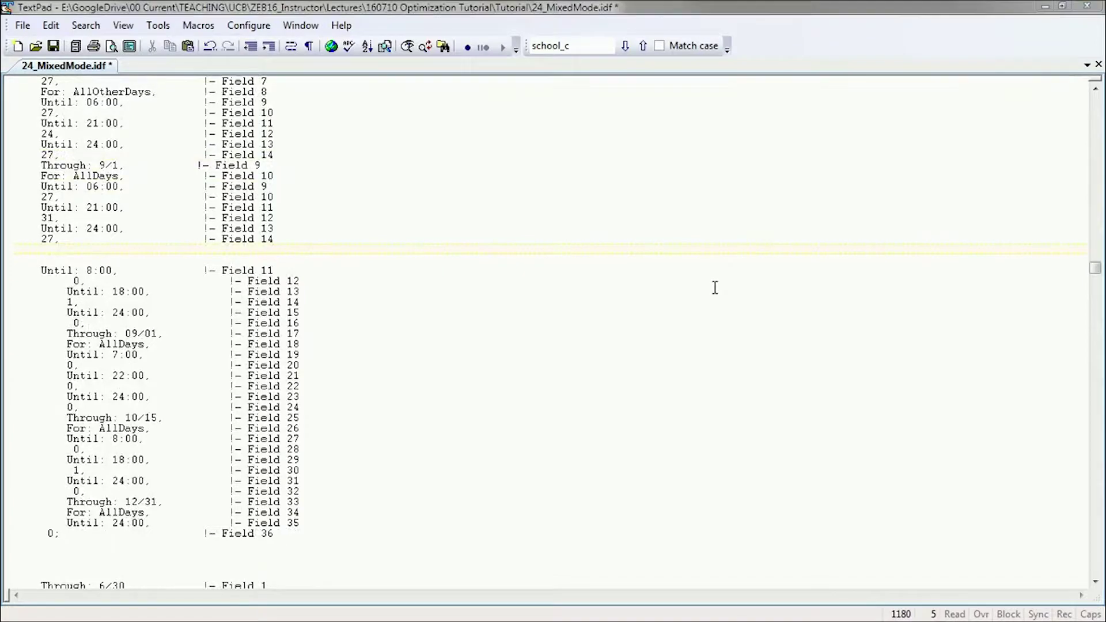
Select the eight lines of the 5/15 period to reuse them again.
click(113, 259)
scroll(119, 344, up, 2)
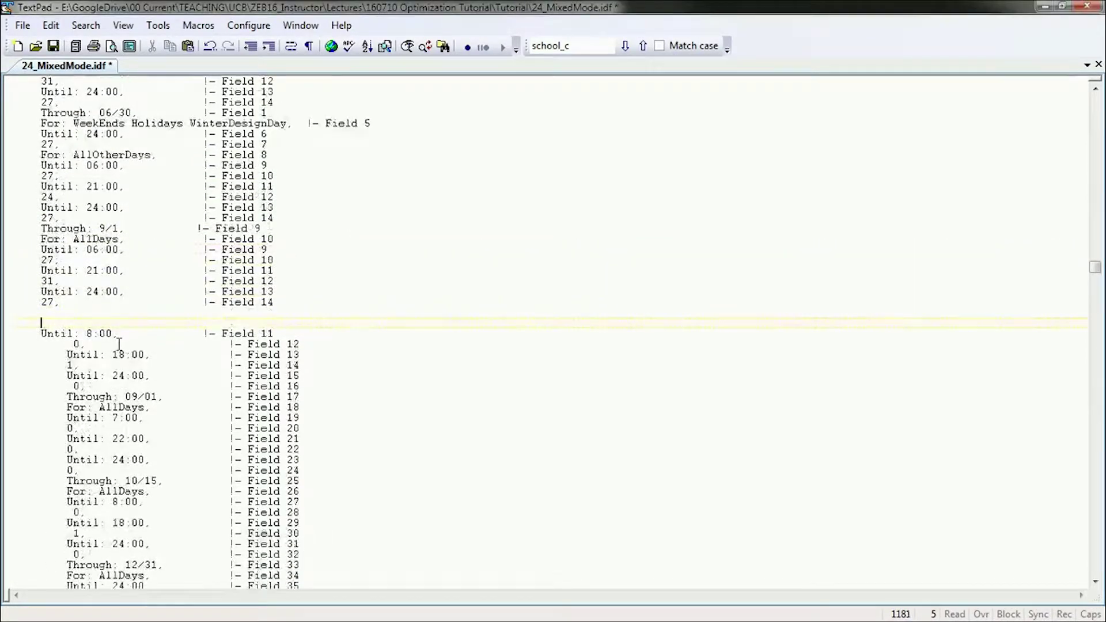
scroll(119, 344, up, 1)
scroll(119, 344, up, 4)
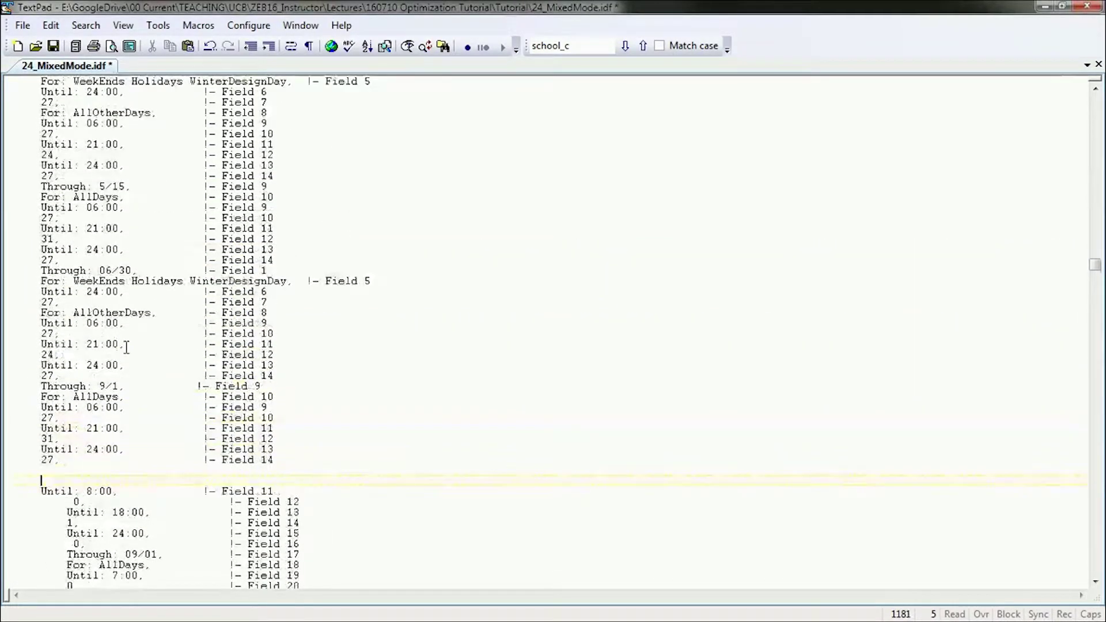
scroll(120, 323, up, 3)
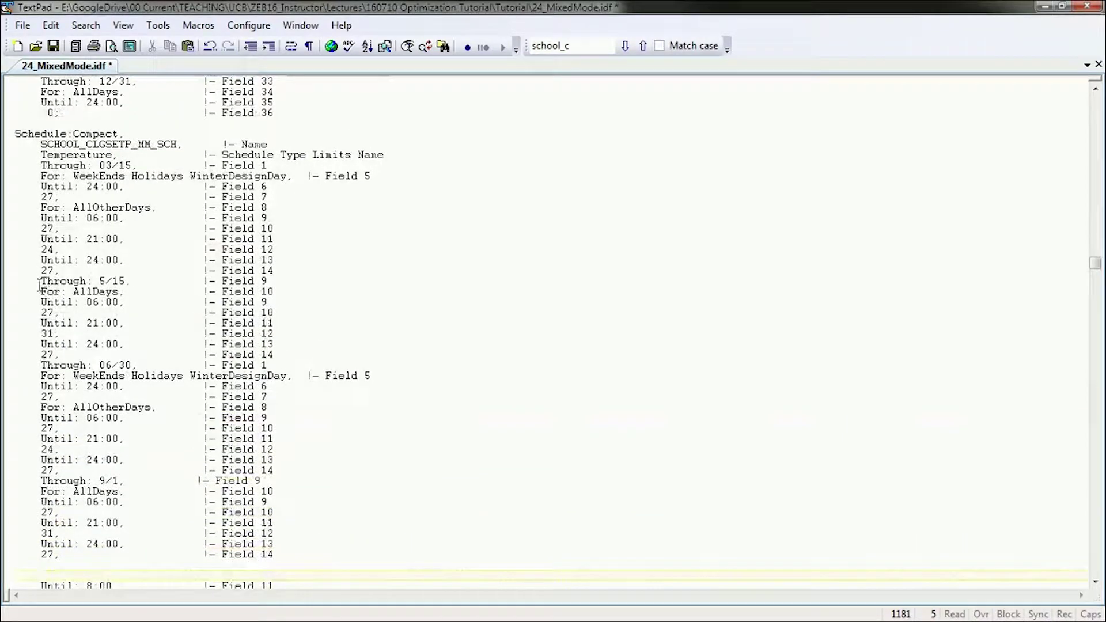
drag(8, 286, 7, 367)
key(ctrl+c)
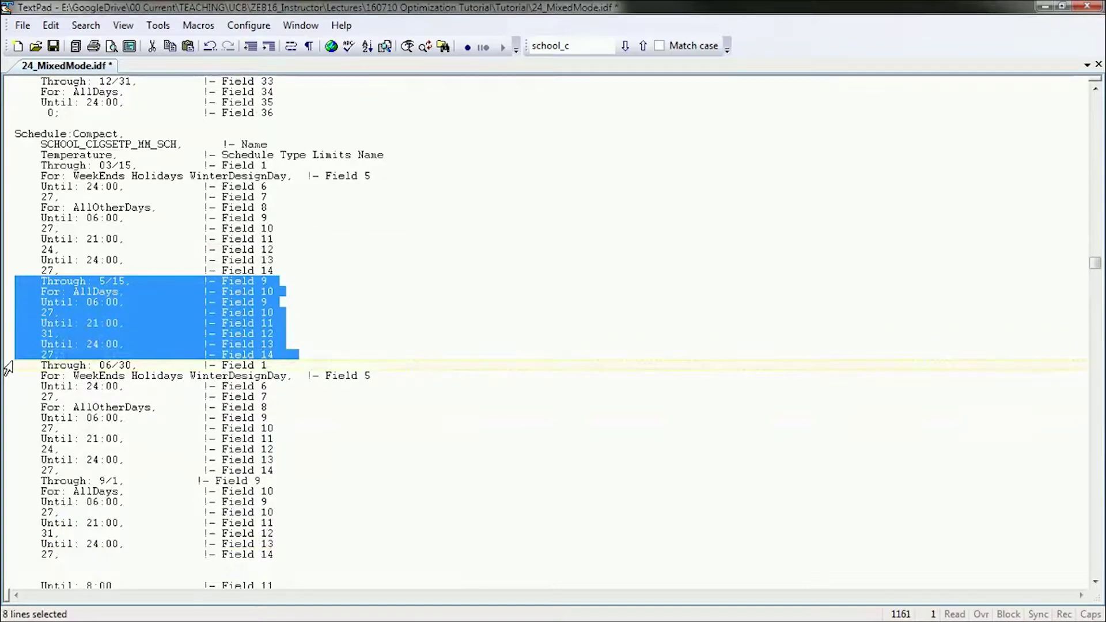
Paste the copied 5/15 period after the 9/1 block and change its date to 10/15.
scroll(266, 372, down, 4)
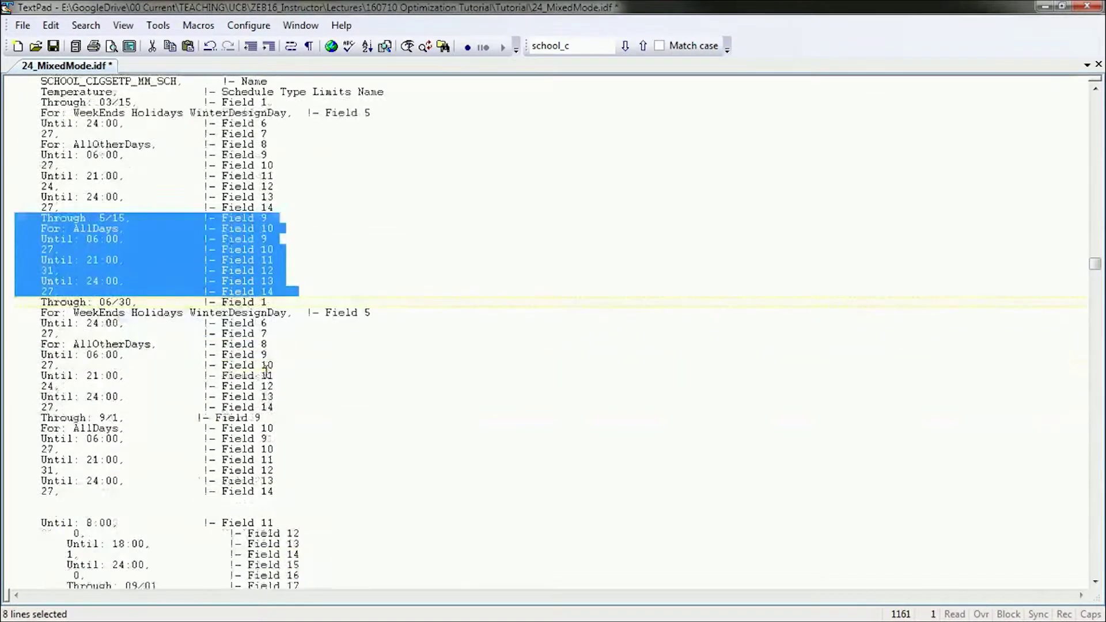
click(53, 440)
key(ctrl+v)
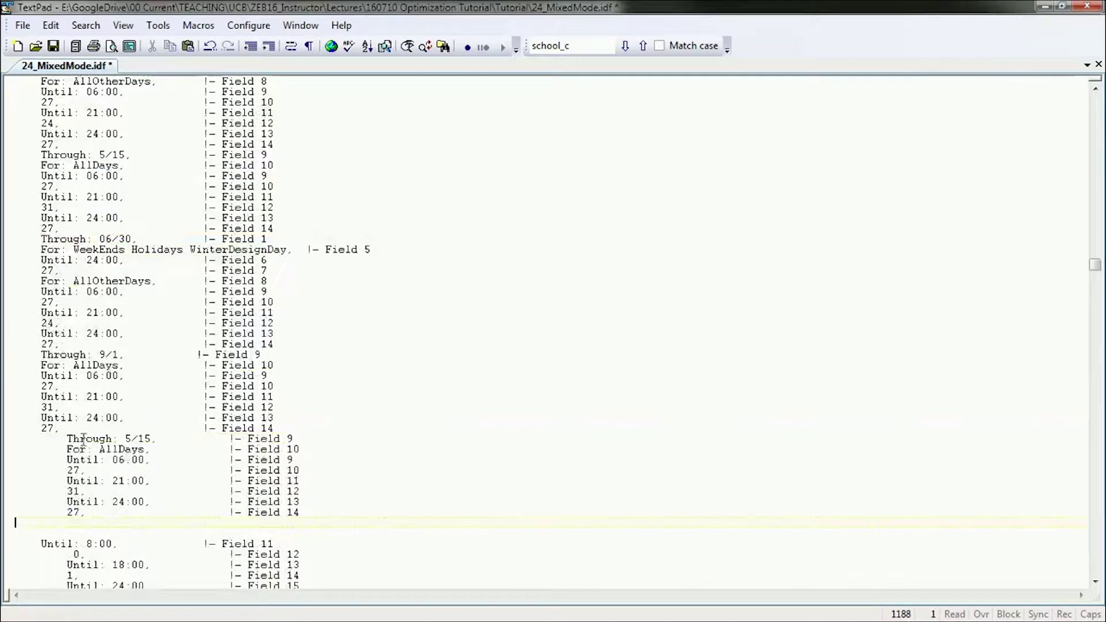
click(68, 439)
key(BackSpace)
key(BackSpace)
key(BackSpace)
key(BackSpace)
key(Right)
key(Right)
key(Right)
key(Right)
key(Right)
key(Right)
key(Right)
key(Right)
key(Right)
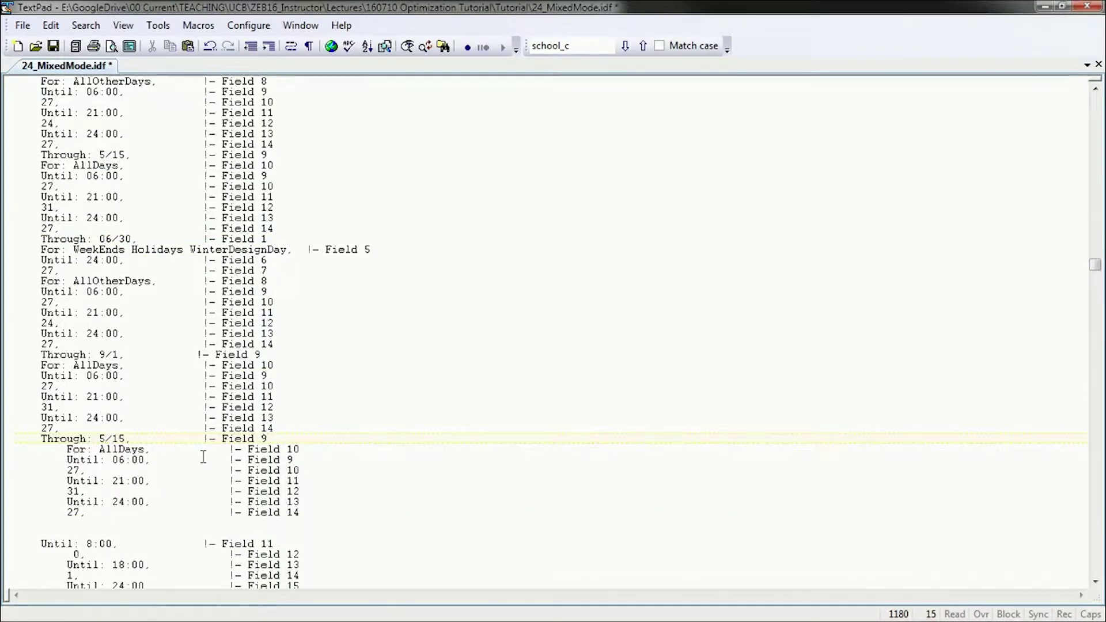
key(BackSpace)
text(10)
Outdent the 10/15 period's For: AllDays, Until and 27/31/27 lines to match the neighbouring periods.
key(Down)
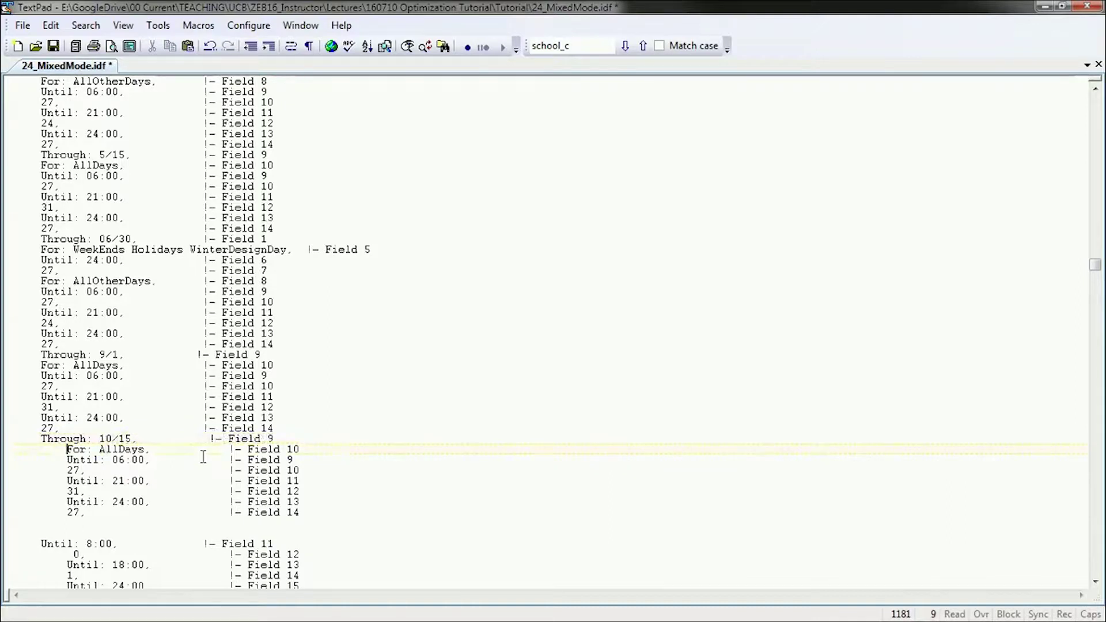
key(Home)
key(BackSpace)
key(BackSpace)
key(BackSpace)
key(BackSpace)
key(Down)
key(Delete)
key(Delete)
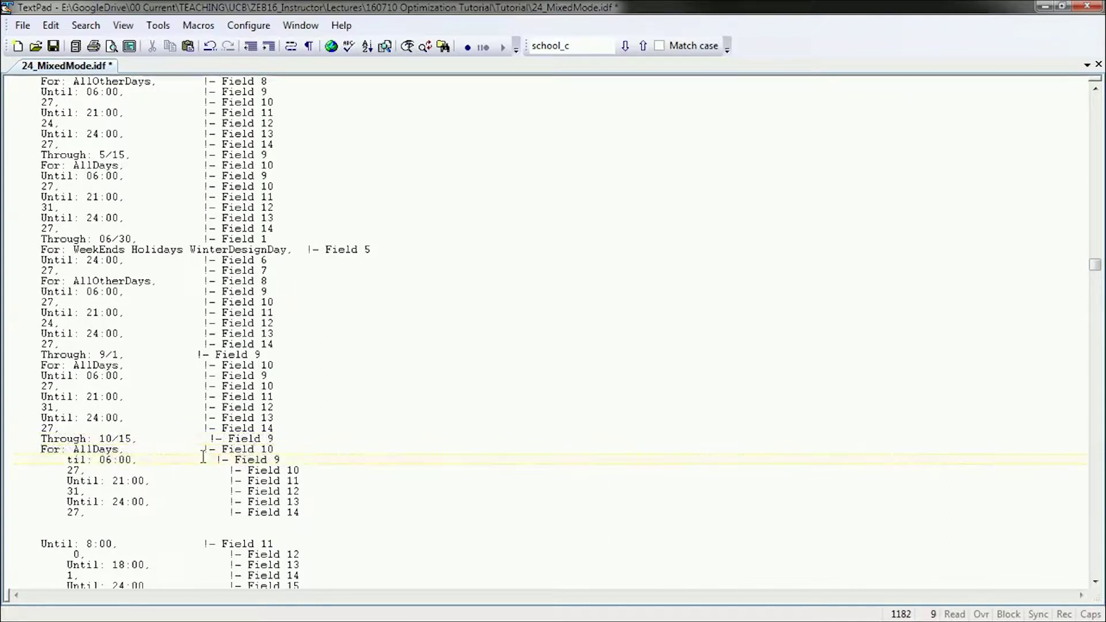
key(ctrl+z)
key(ctrl+z)
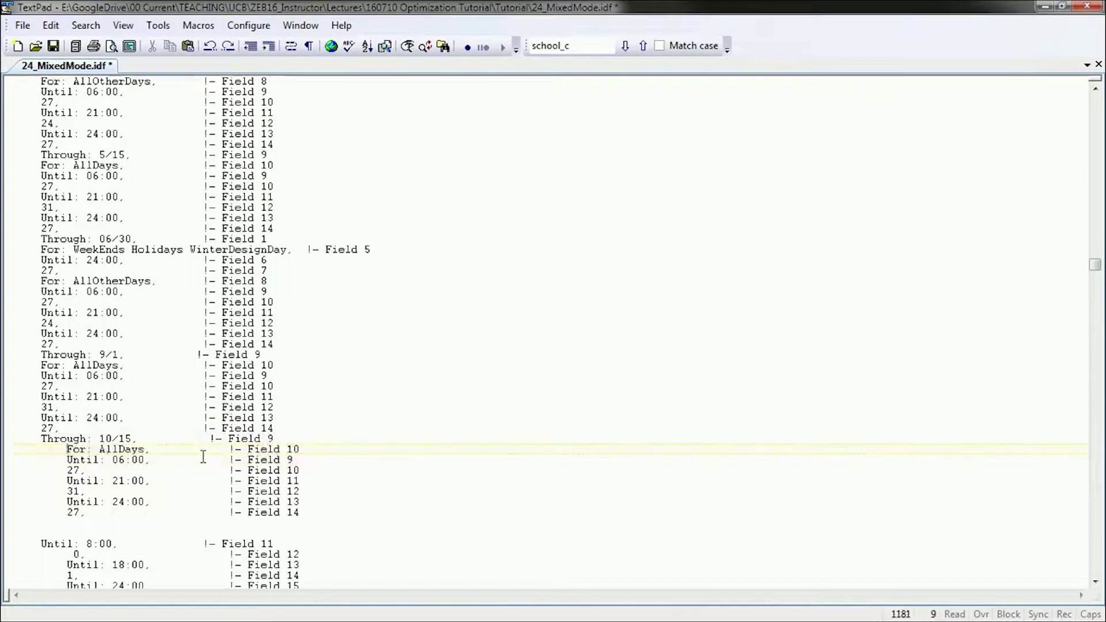
key(BackSpace)
key(BackSpace)
key(BackSpace)
key(BackSpace)
key(Down)
key(BackSpace)
key(BackSpace)
key(BackSpace)
key(BackSpace)
key(Down)
key(Delete)
key(Delete)
key(Delete)
key(Delete)
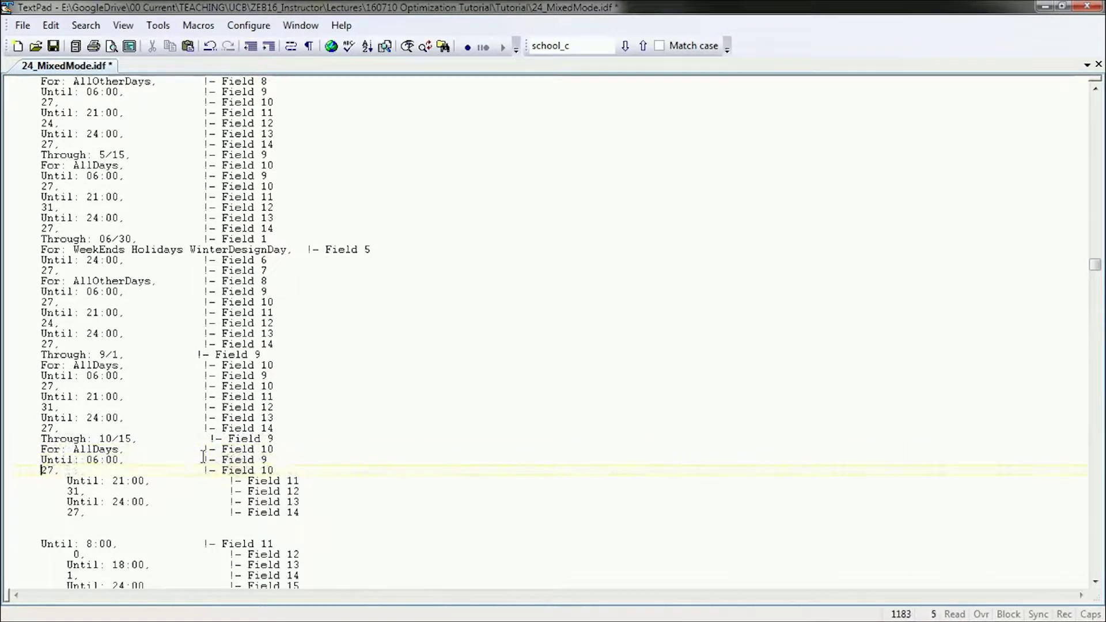
key(Down)
key(Delete)
key(Delete)
key(Delete)
key(Delete)
key(Down)
key(Delete)
key(Delete)
key(Delete)
key(Delete)
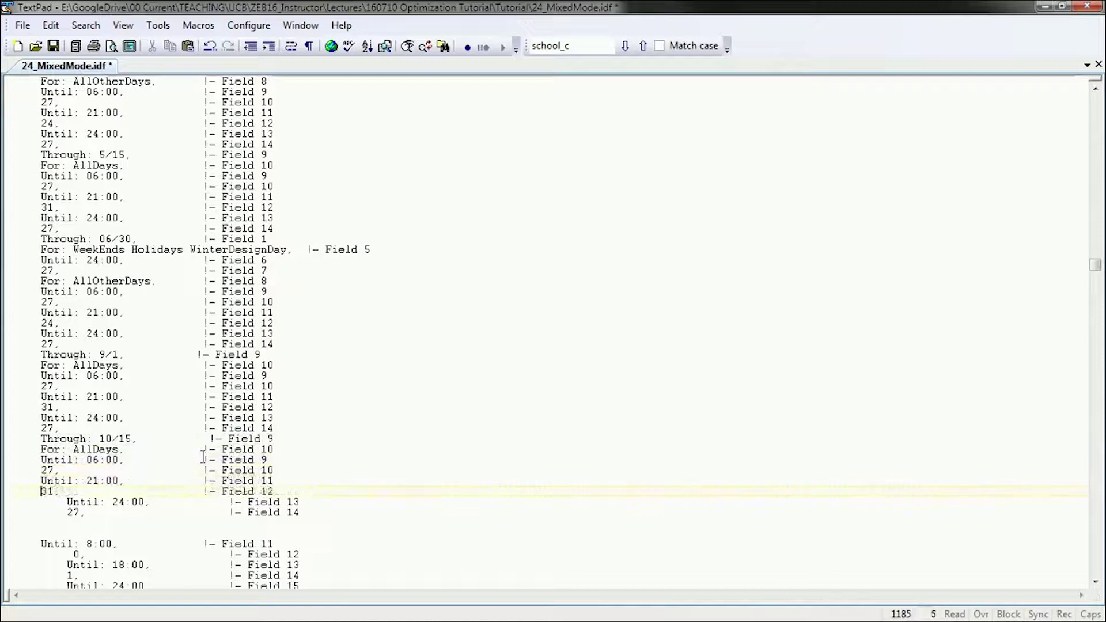
key(Down)
key(Delete)
key(Delete)
key(Delete)
key(Delete)
key(Down)
key(Delete)
key(Delete)
key(Delete)
key(Delete)
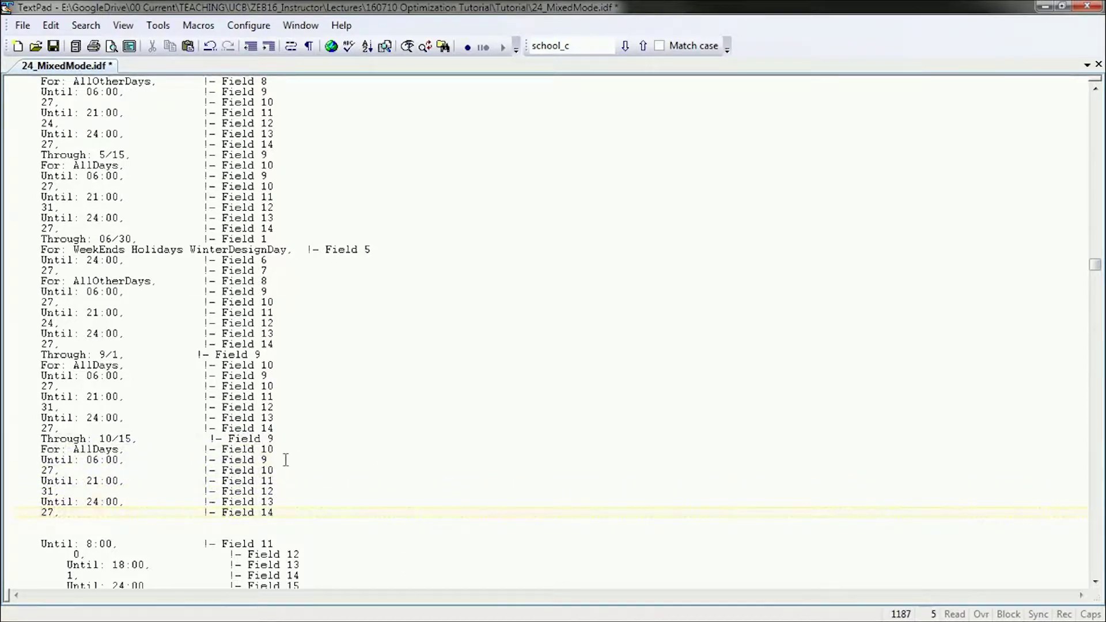
scroll(145, 432, down, 1)
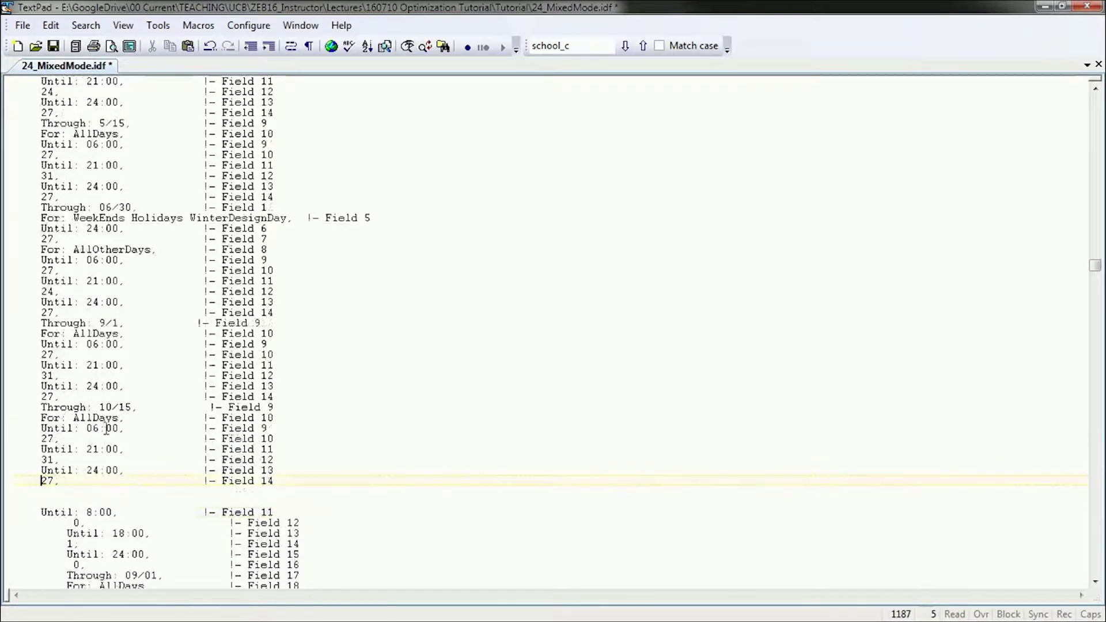
scroll(108, 413, down, 4)
scroll(108, 412, down, 1)
Copy the 06/30 WeekEnds and AllOtherDays rules after the 10/15 block under a Through: 12/31 date.
scroll(104, 413, up, 1)
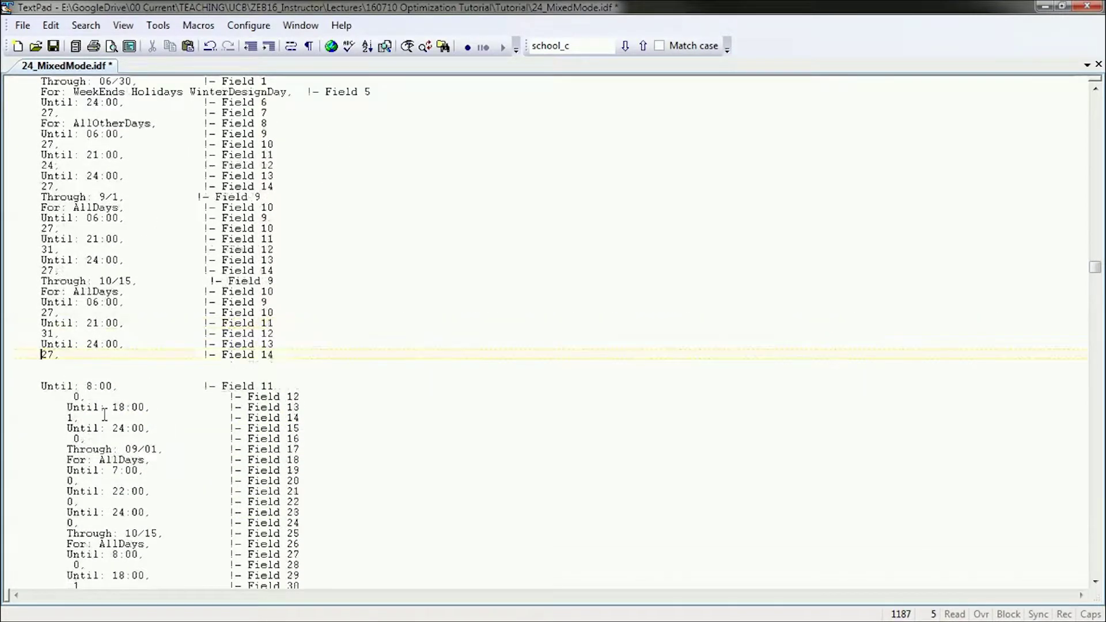
scroll(104, 415, up, 2)
scroll(118, 427, up, 1)
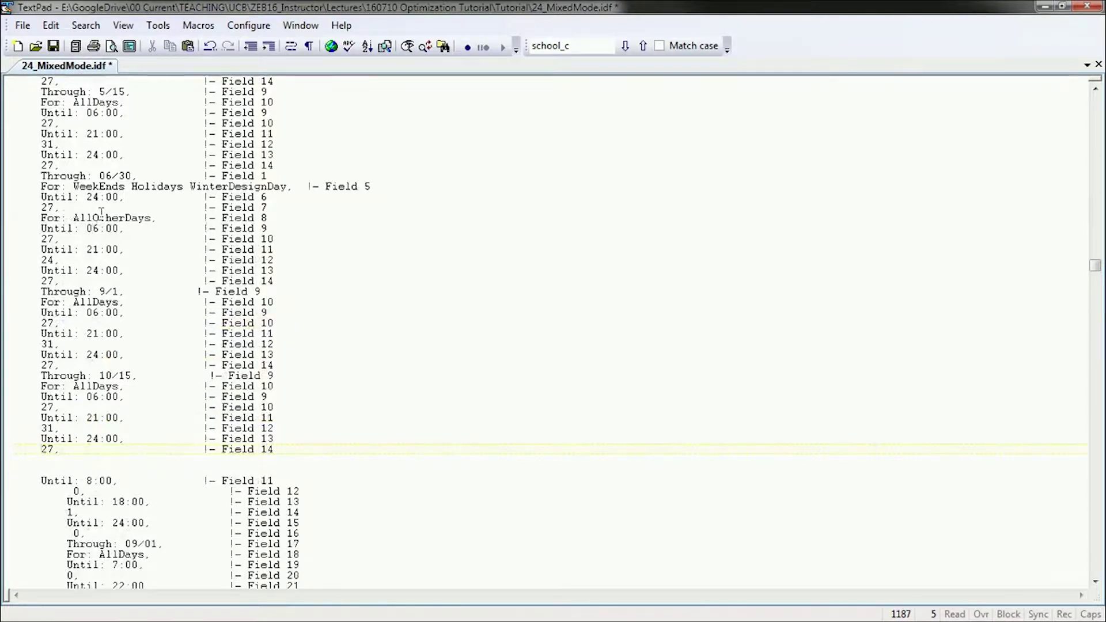
click(69, 183)
scroll(35, 179, up, 6)
drag(10, 176, 8, 284)
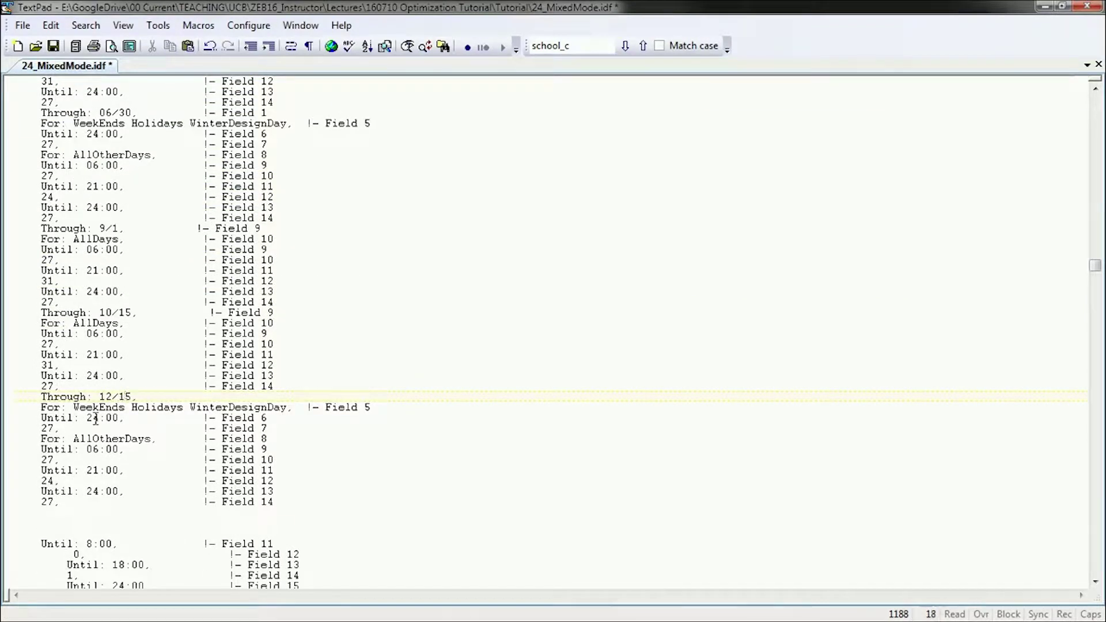
key(Down)
key(Down)
key(Down)
scroll(126, 437, down, 4)
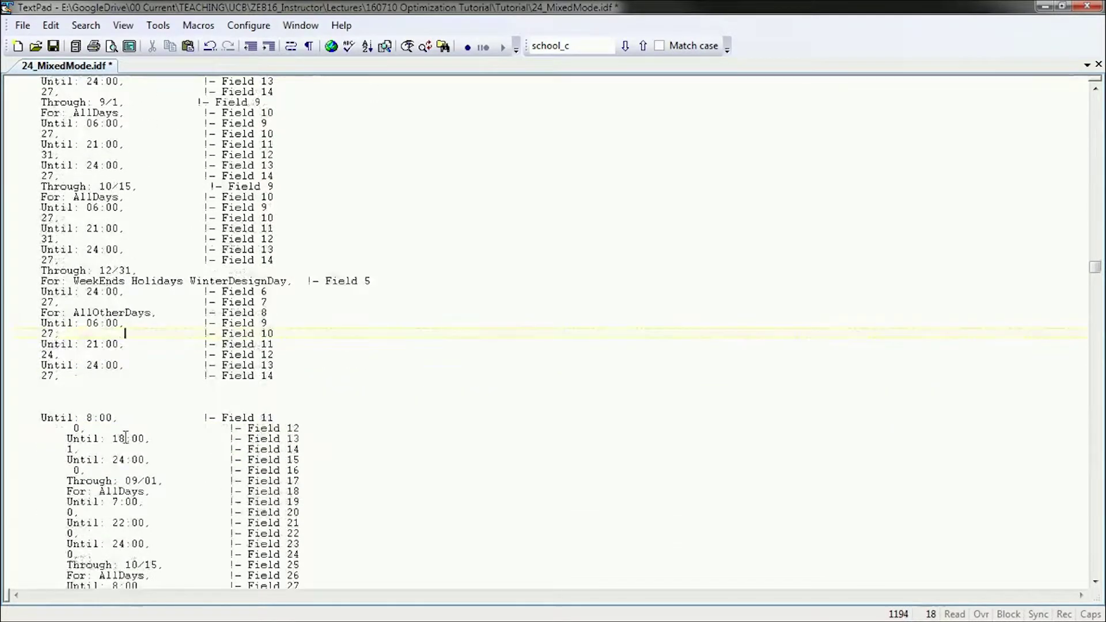
Delete the 32 and then 44 obsolete old-schedule lines below the 12/31 block.
click(92, 385)
scroll(92, 385, down, 6)
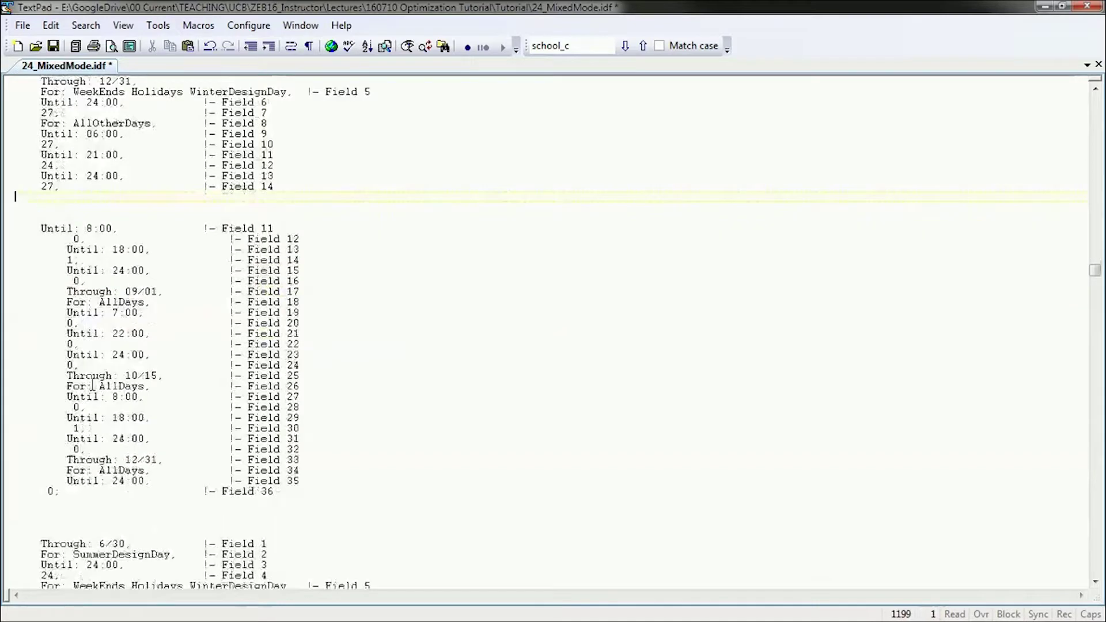
scroll(93, 385, down, 1)
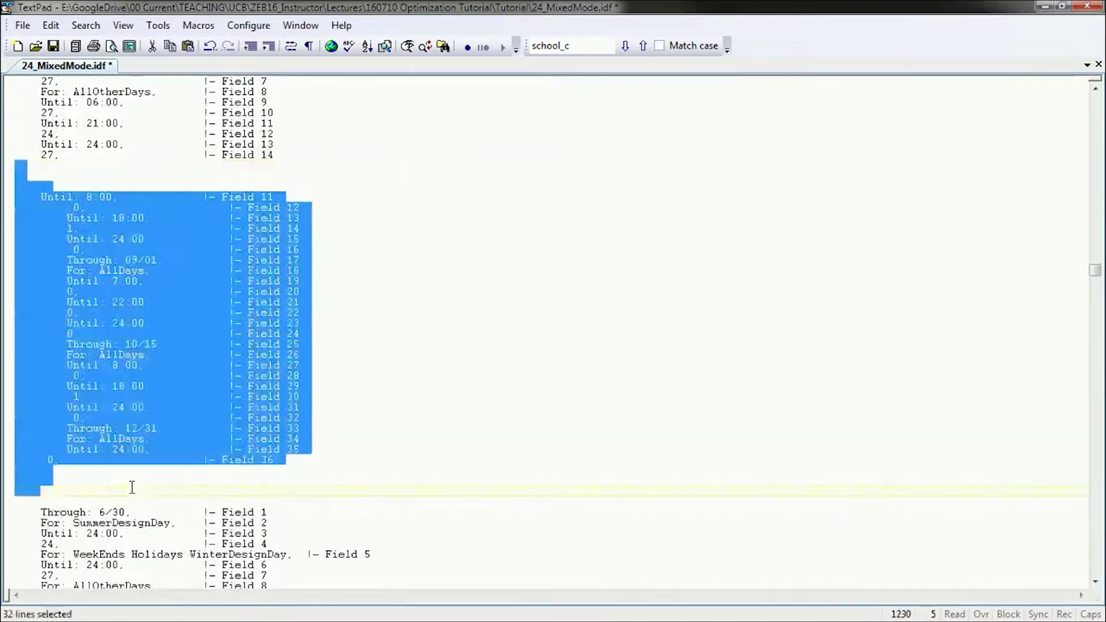
shift+click(132, 487)
key(Delete)
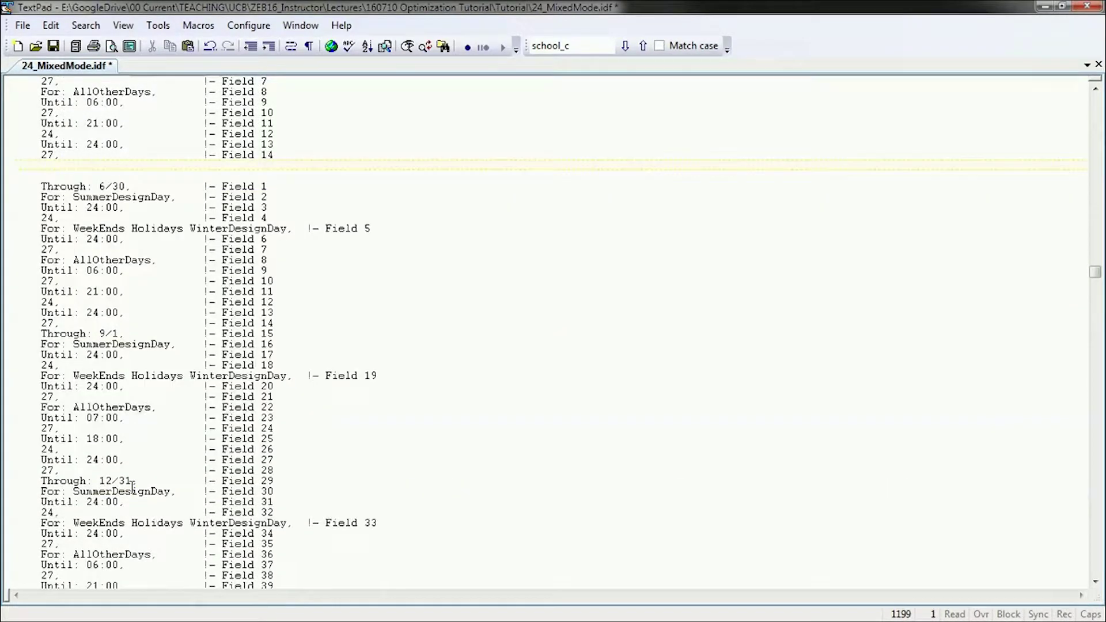
scroll(125, 255, down, 3)
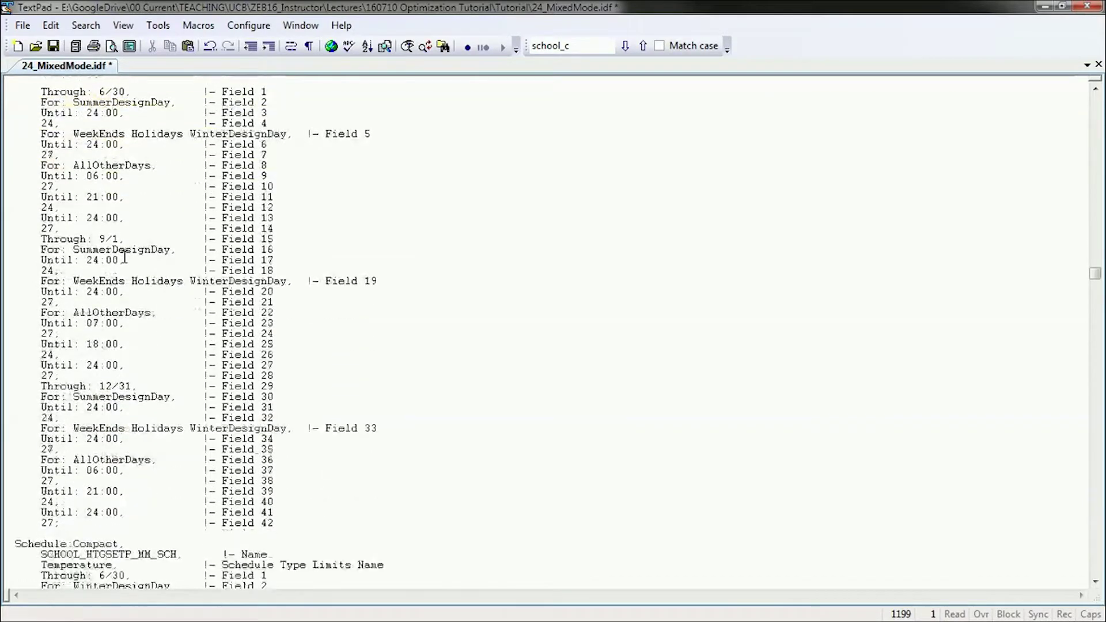
shift+click(99, 526)
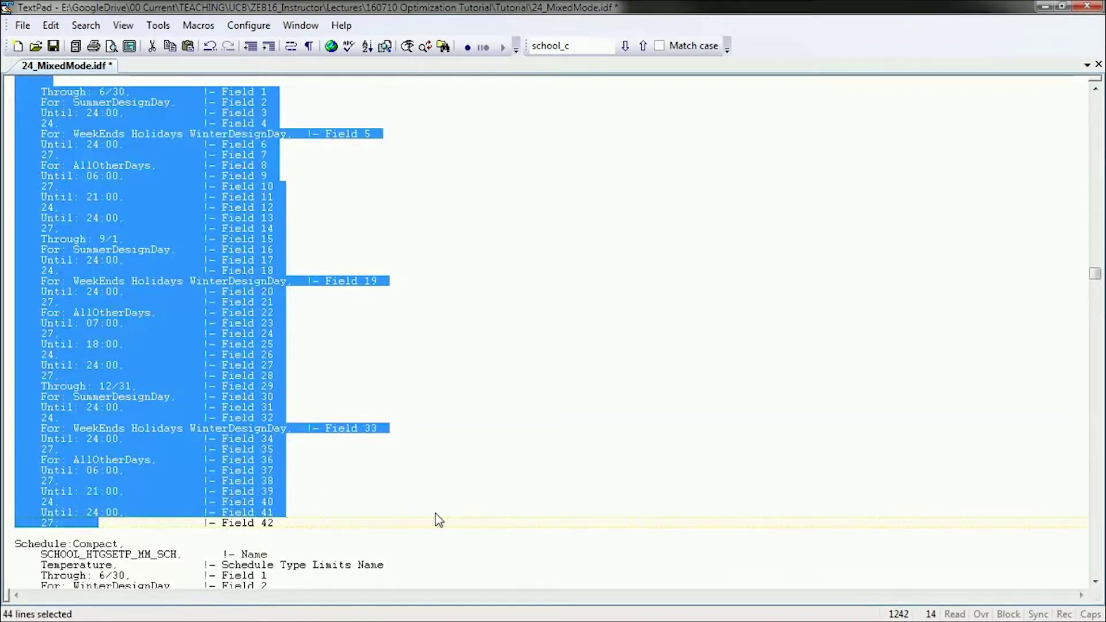
key(Delete)
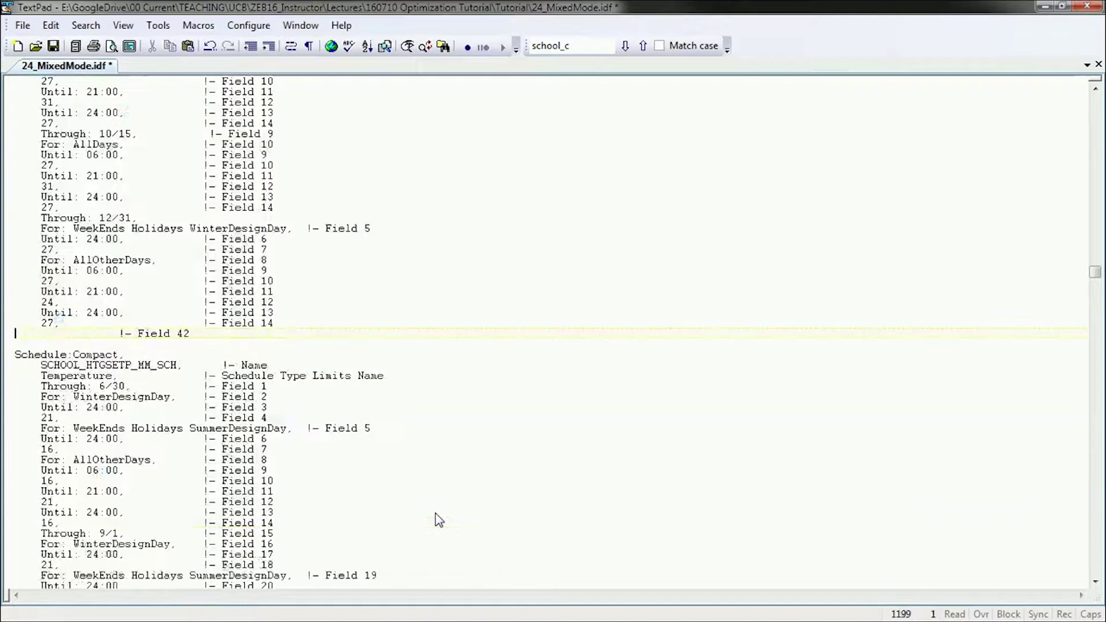
End the cooling schedule with 27; and delete the leftover Field 42 line.
click(56, 323)
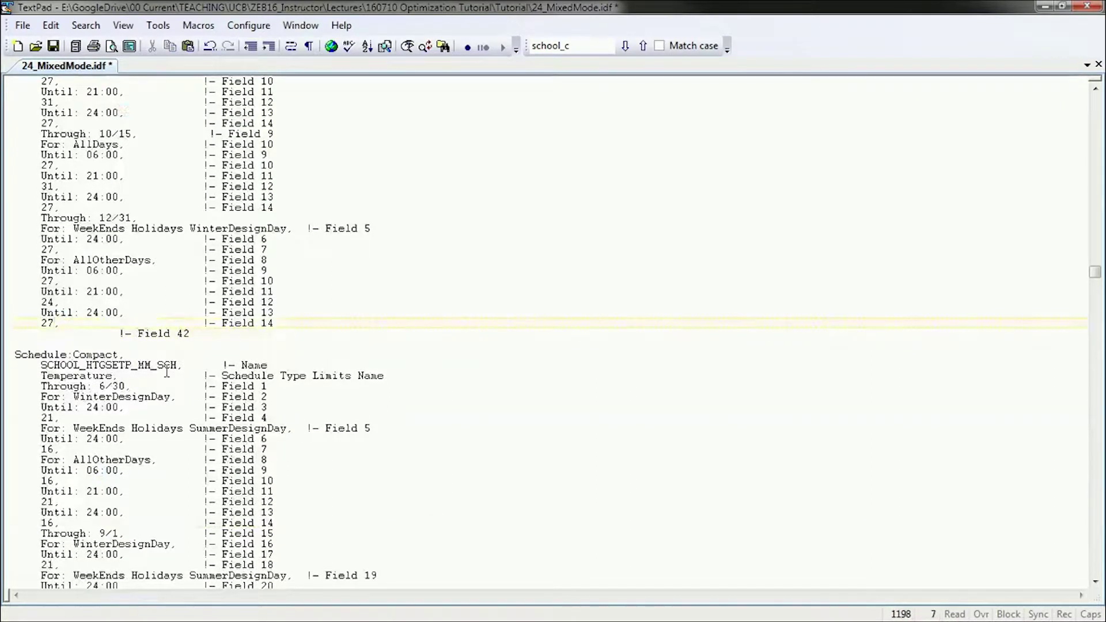
key(Delete)
text(;)
key(Down)
key(shift+Down)
key(Delete)
key(BackSpace)
key(BackSpace)
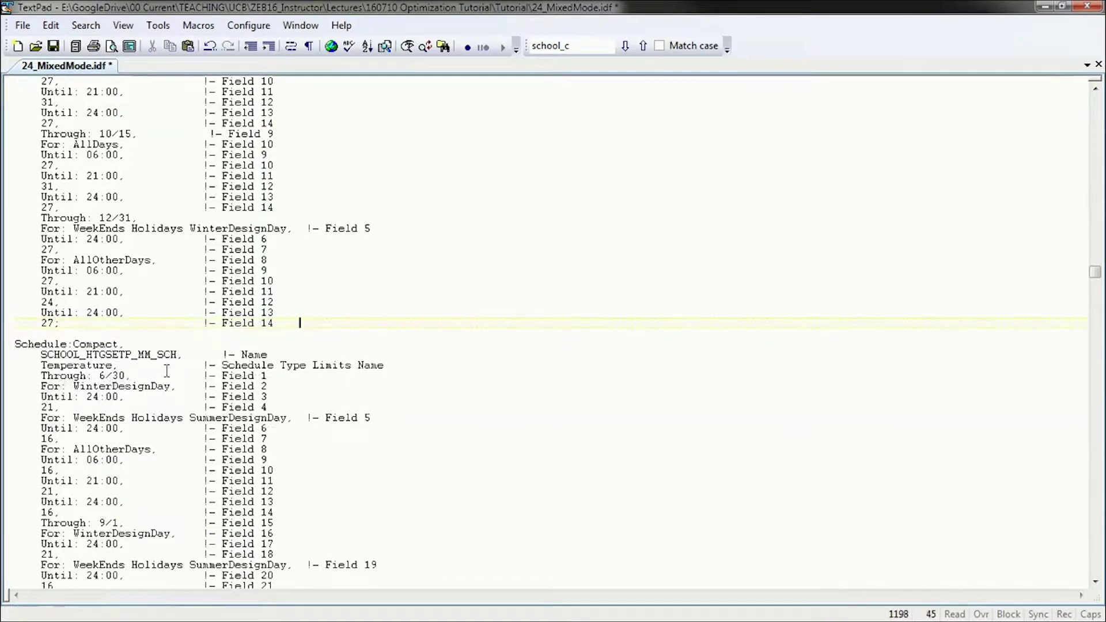
click(61, 323)
Insert blank lines above the heating schedule's Through: 6/30 line.
scroll(82, 440, up, 15)
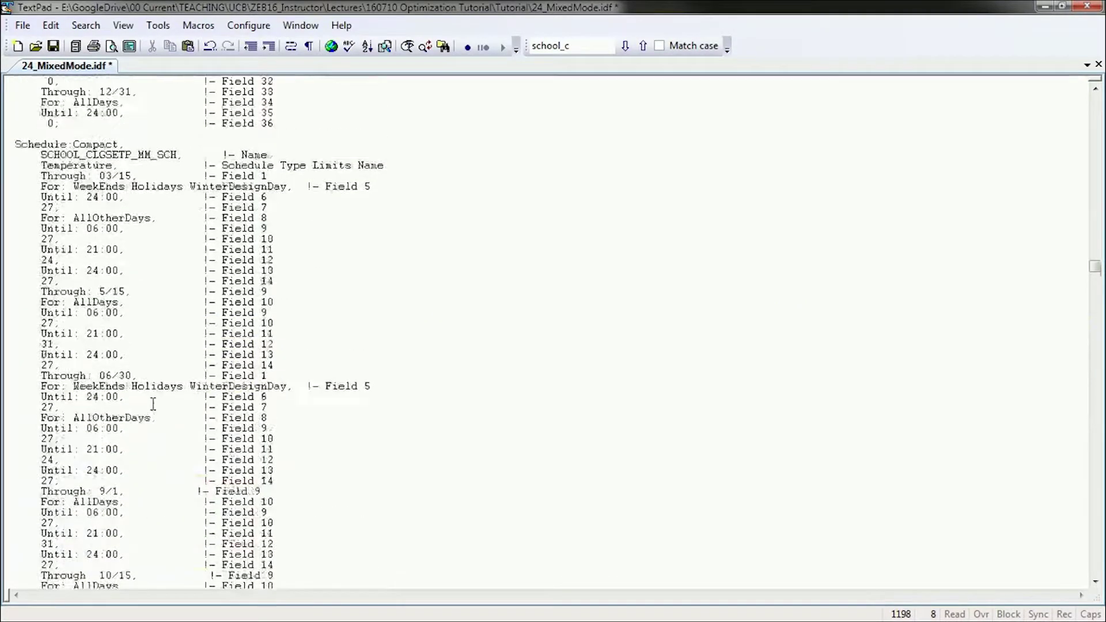
scroll(120, 201, down, 9)
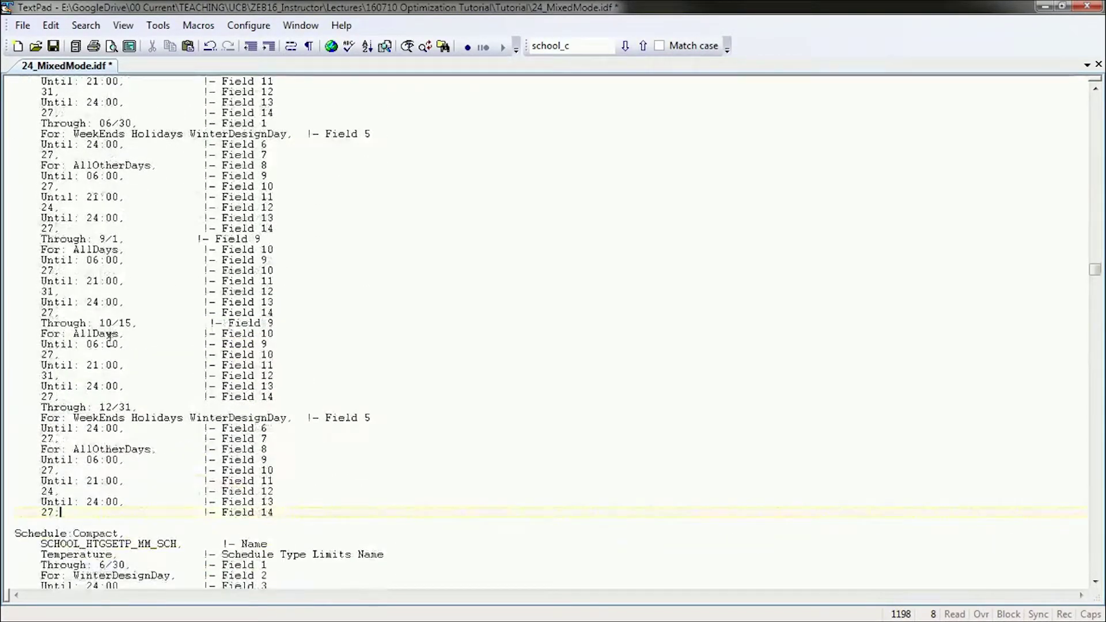
scroll(116, 390, down, 4)
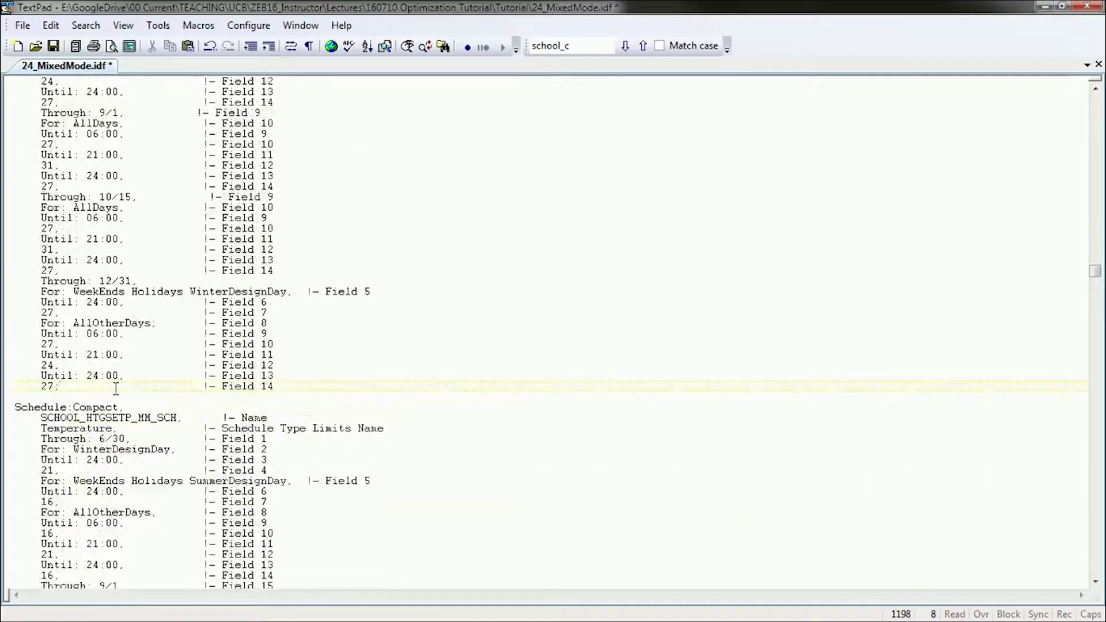
scroll(116, 388, up, 4)
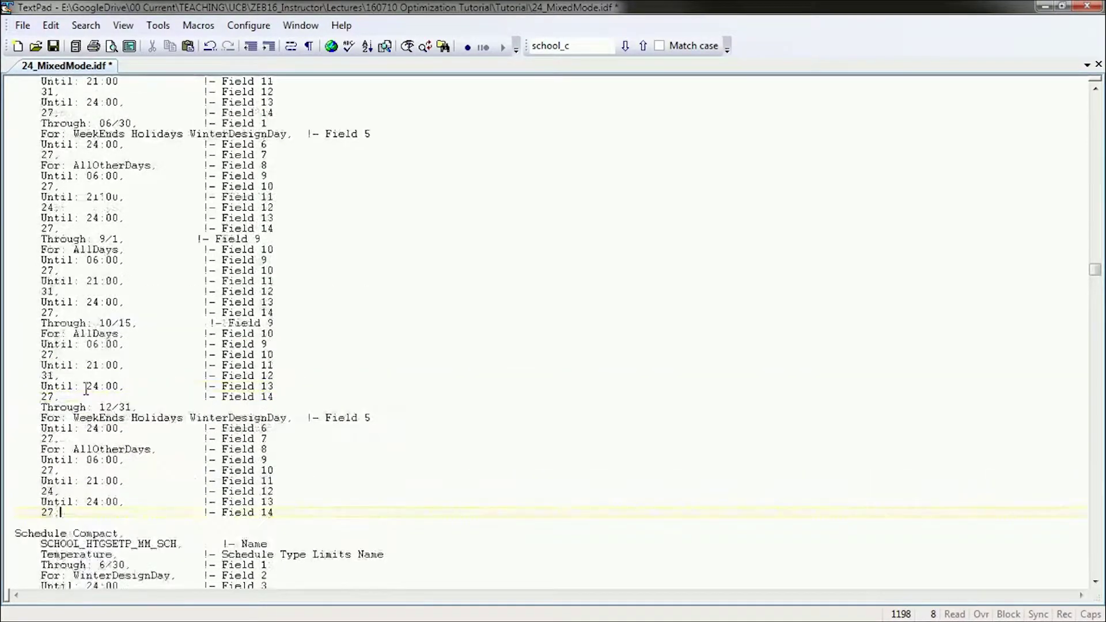
scroll(117, 205, up, 3)
scroll(117, 205, up, 1)
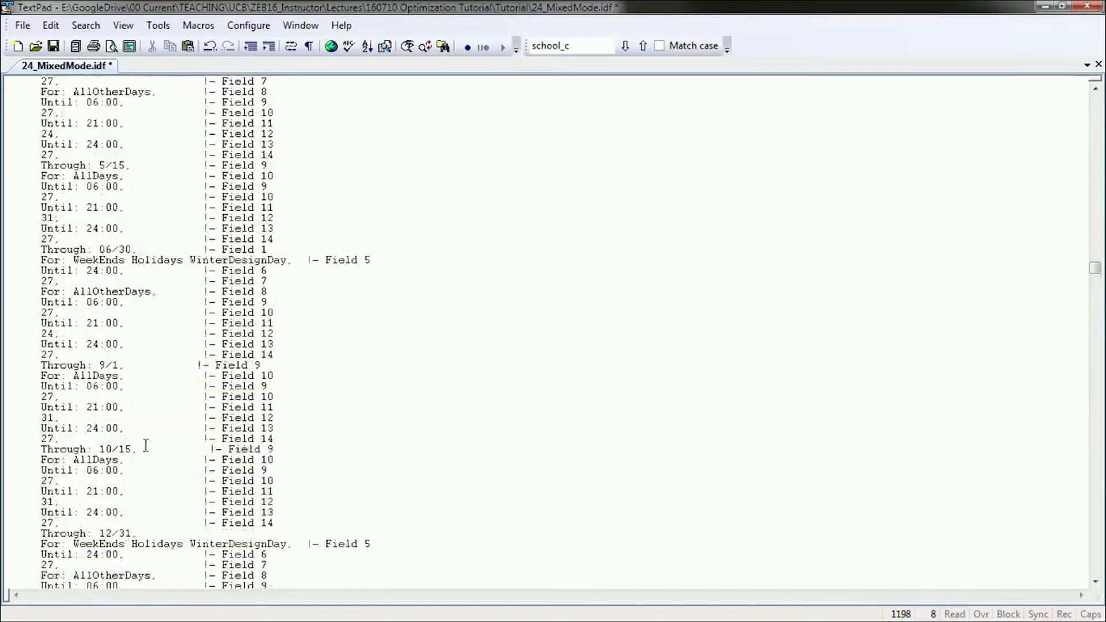
scroll(145, 445, down, 6)
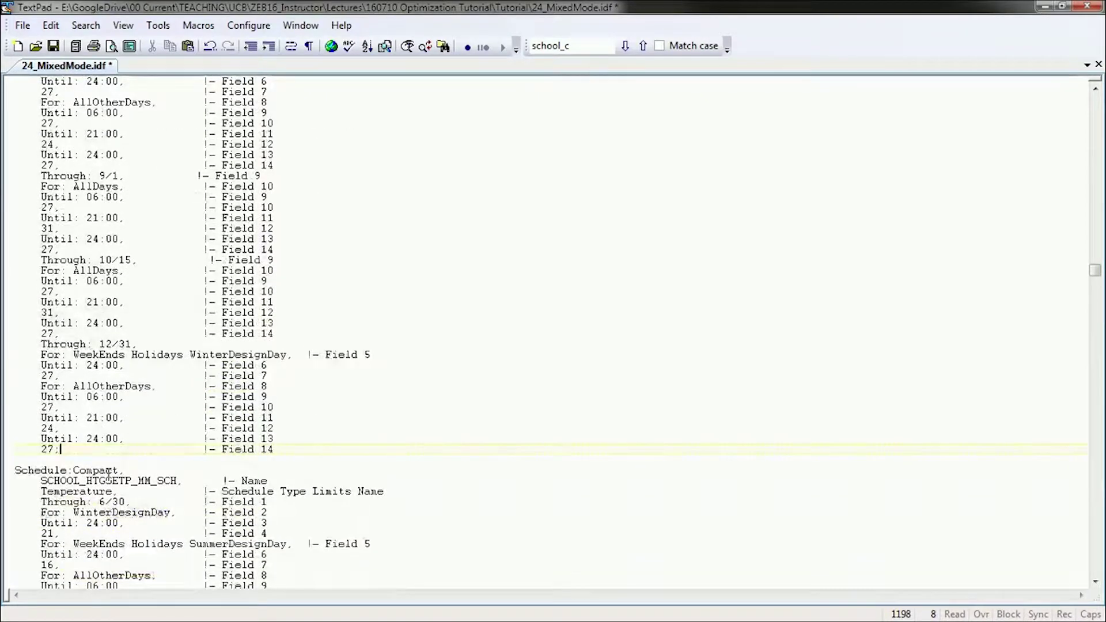
scroll(360, 323, down, 6)
click(361, 323)
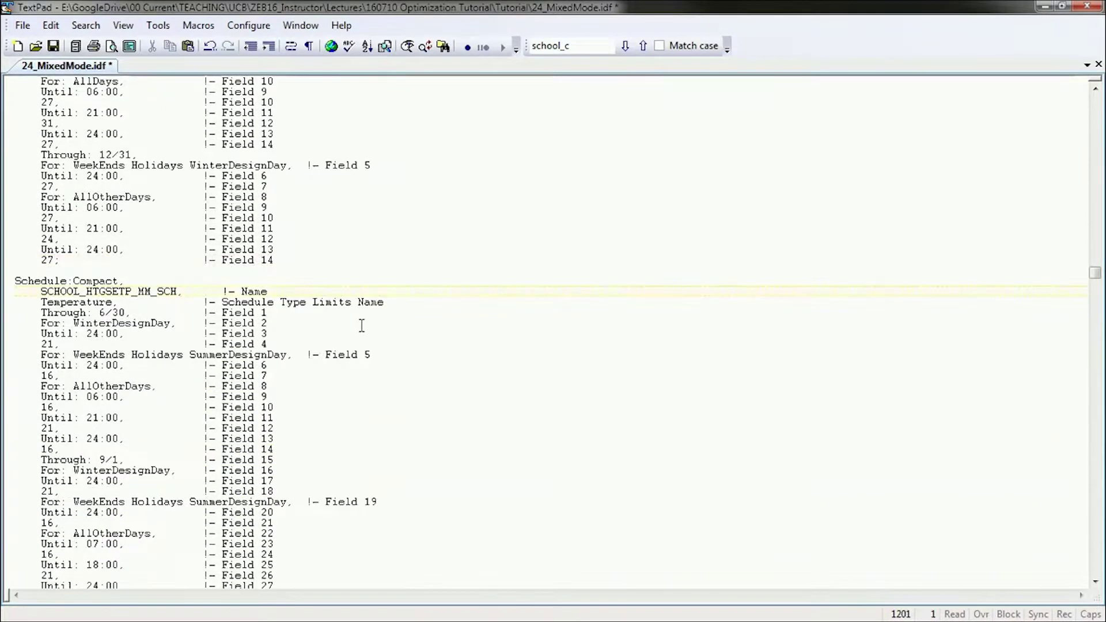
key(Return)
key(Return)
key(Return)
key(Return)
key(Return)
key(Return)
key(Return)
key(Return)
key(Return)
key(Return)
key(Return)
key(Return)
key(Return)
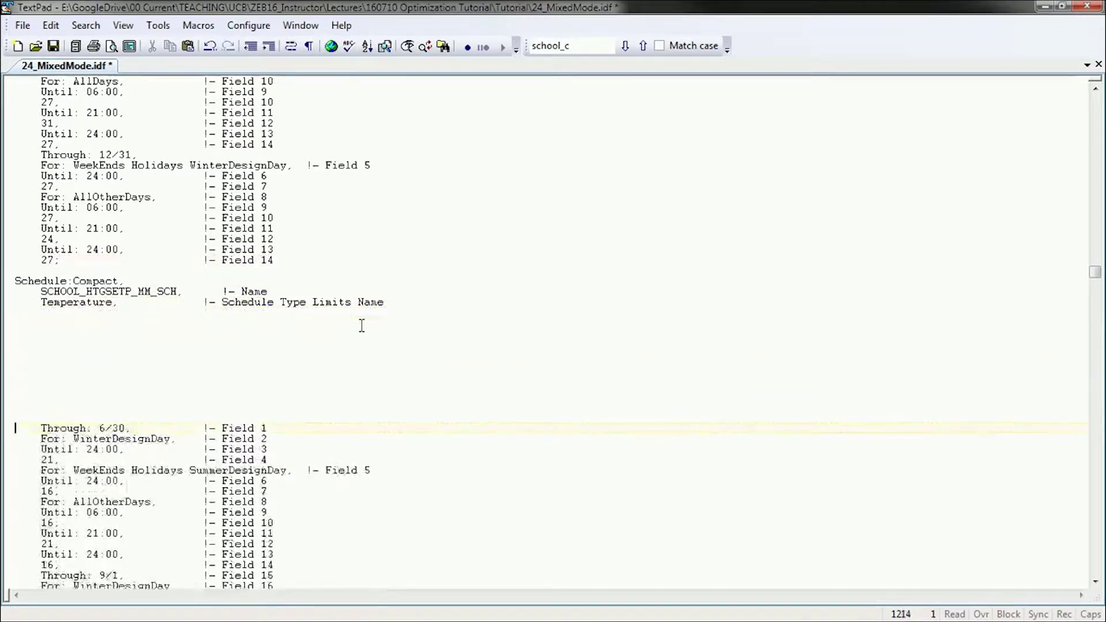
Copy SCHOOL_CLGSETP_MM_SCH's 57 Through/For/Until lines, from Through: 03/15 to the schedule's end.
click(154, 424)
scroll(153, 425, down, 4)
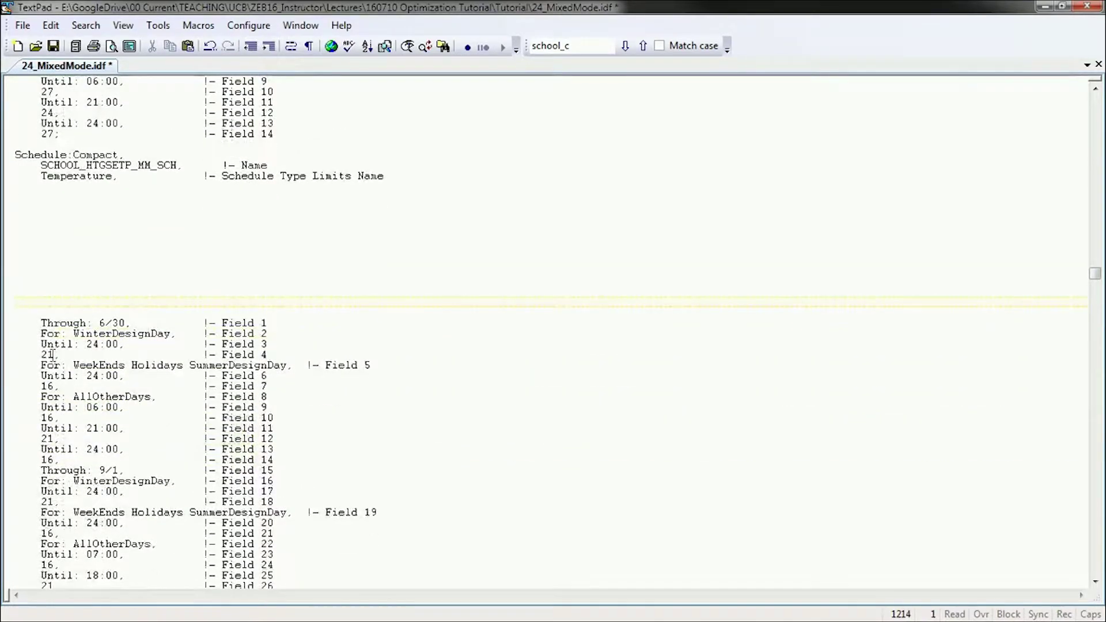
click(54, 386)
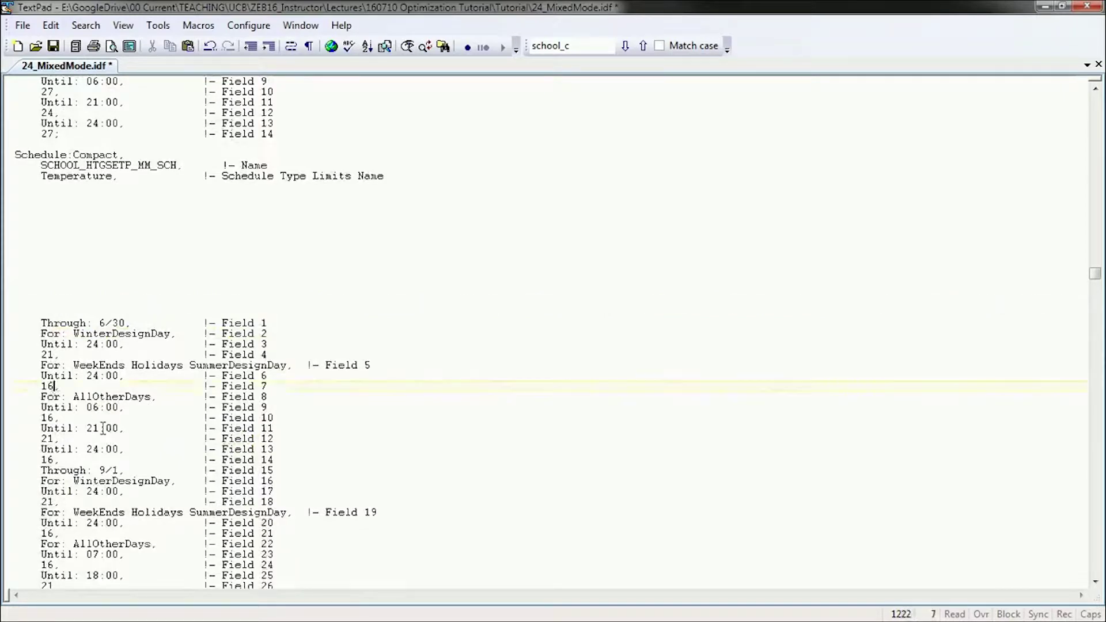
scroll(102, 428, down, 8)
scroll(102, 428, up, 15)
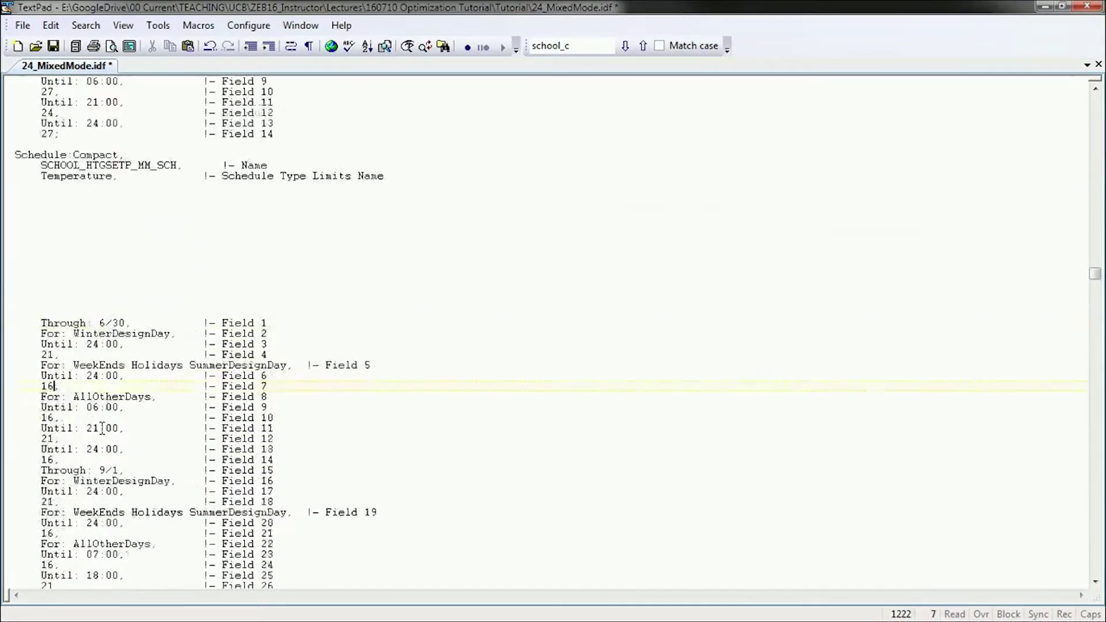
scroll(103, 428, up, 14)
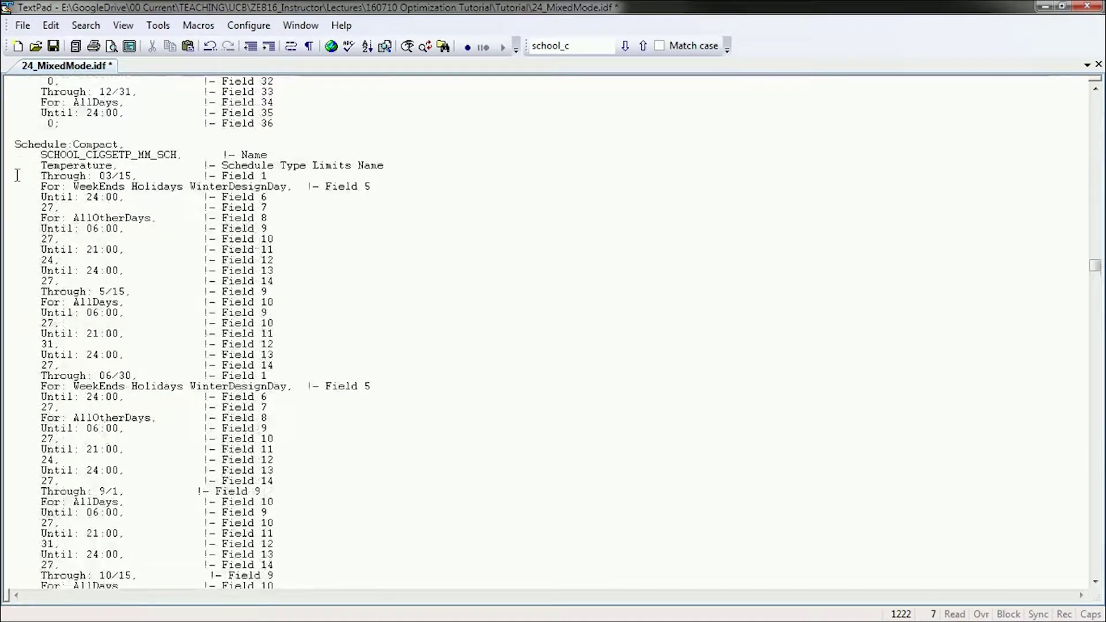
click(18, 176)
scroll(91, 194, down, 8)
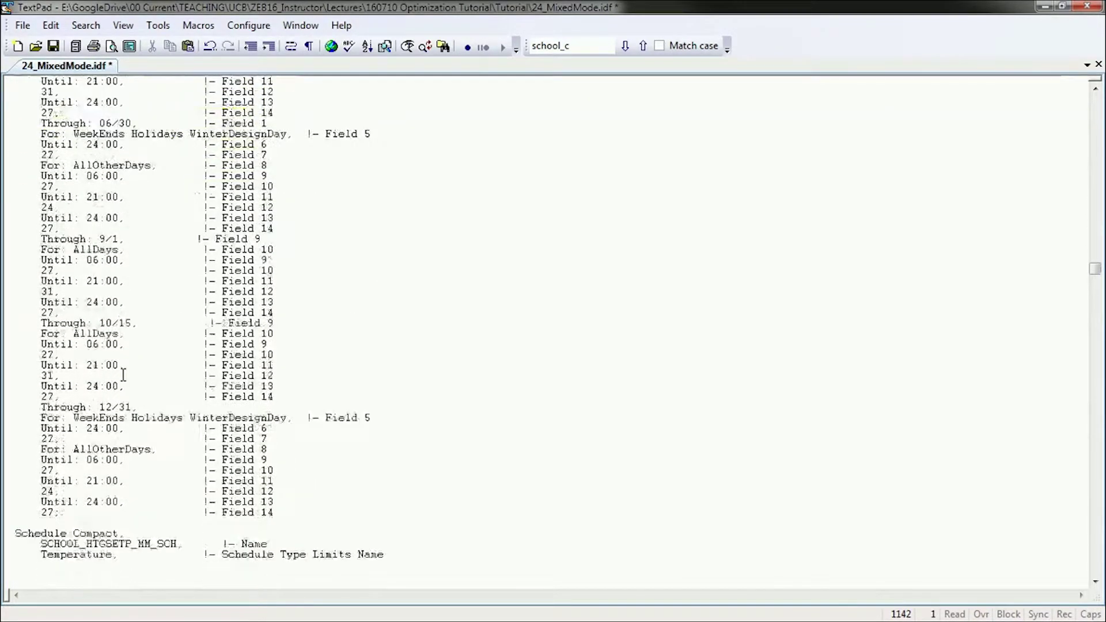
shift+click(321, 511)
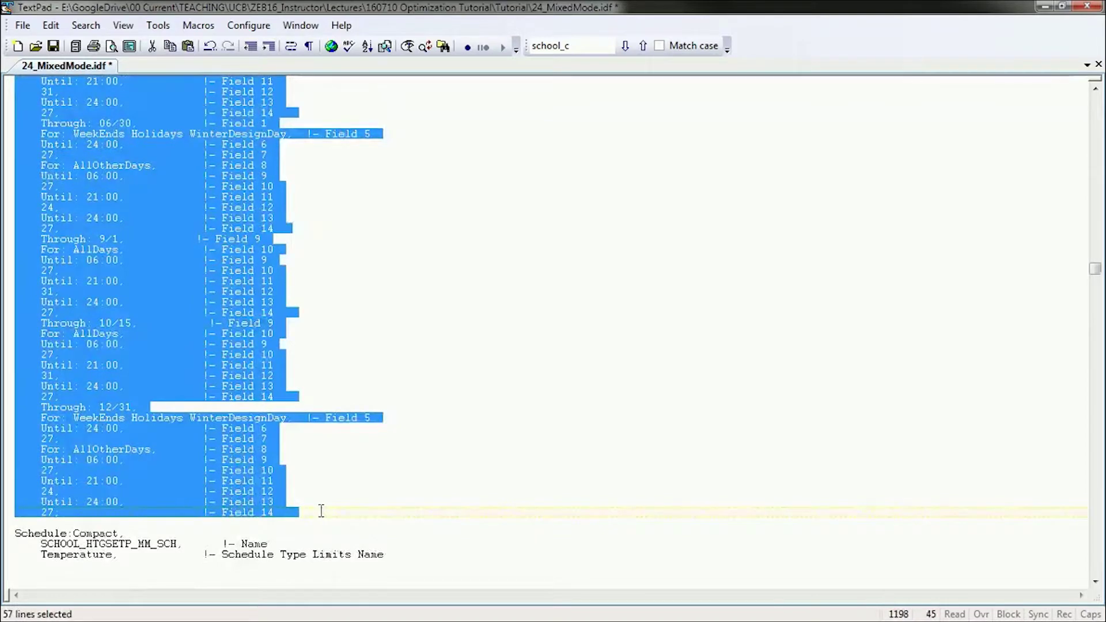
key(ctrl+c)
Paste the copied cooling periods into SCHOOL_HTGSETP_MM_SCH beneath its name and type limits.
scroll(115, 511, down, 3)
click(81, 481)
key(ctrl+v)
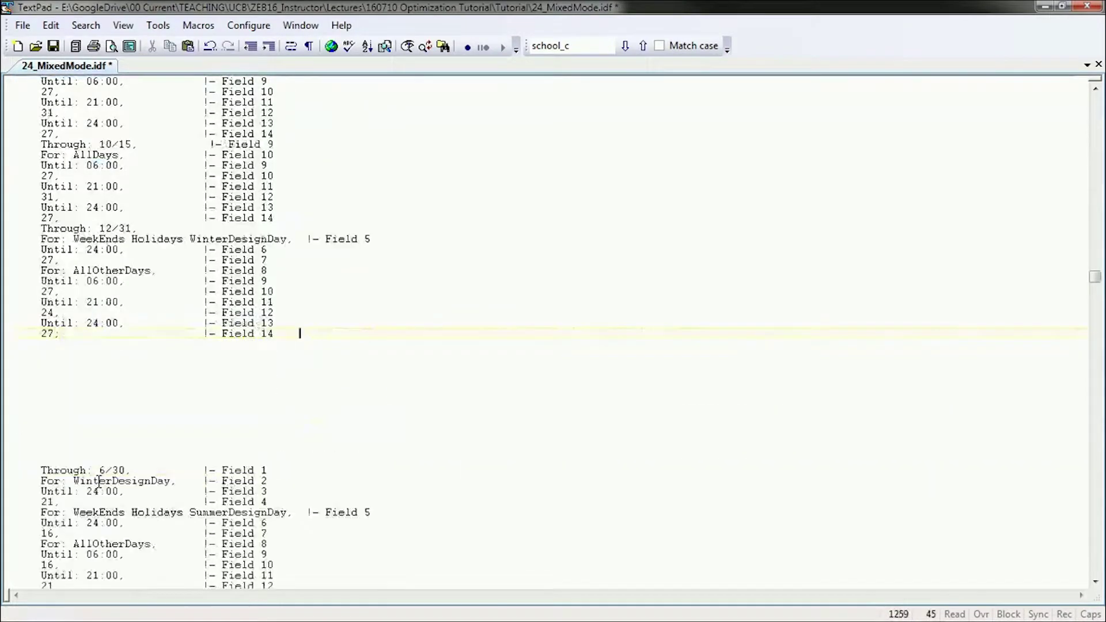
scroll(99, 481, up, 20)
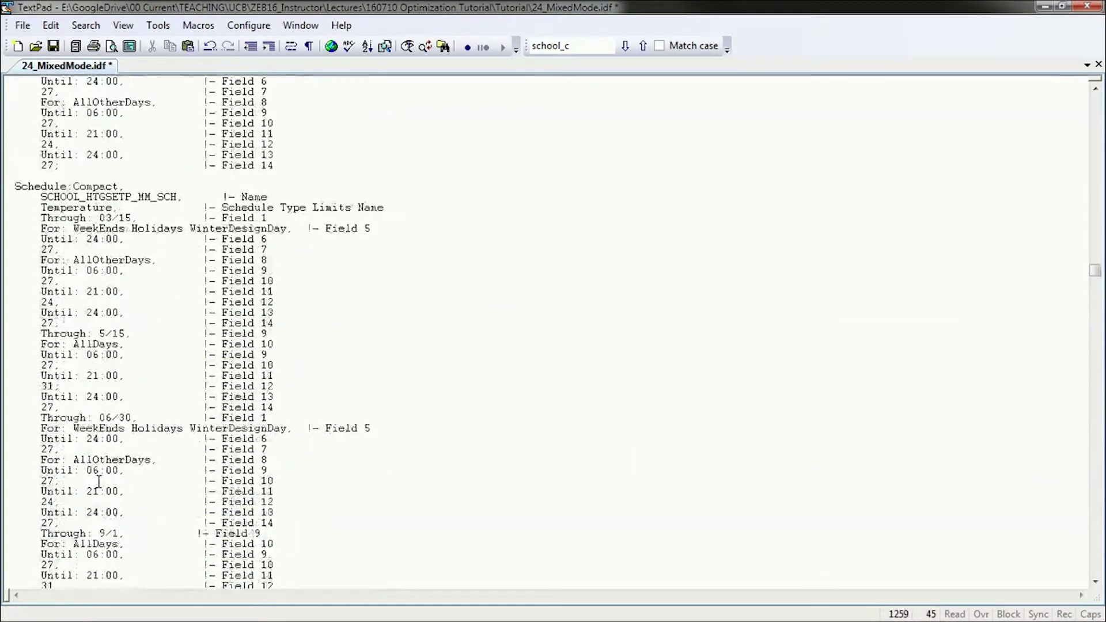
scroll(99, 481, down, 16)
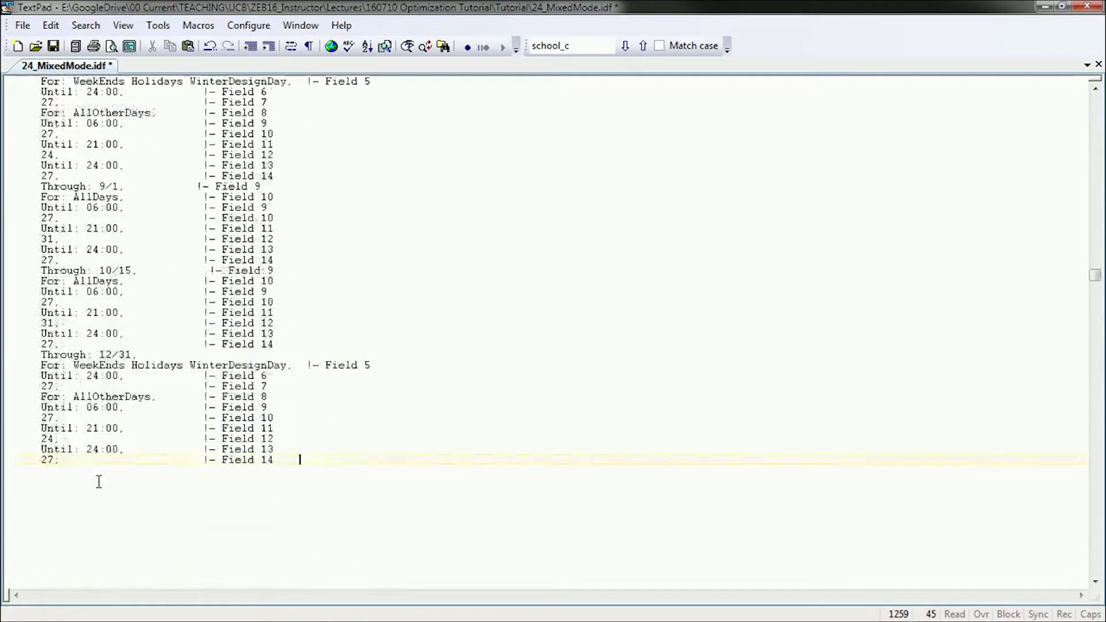
scroll(99, 481, up, 16)
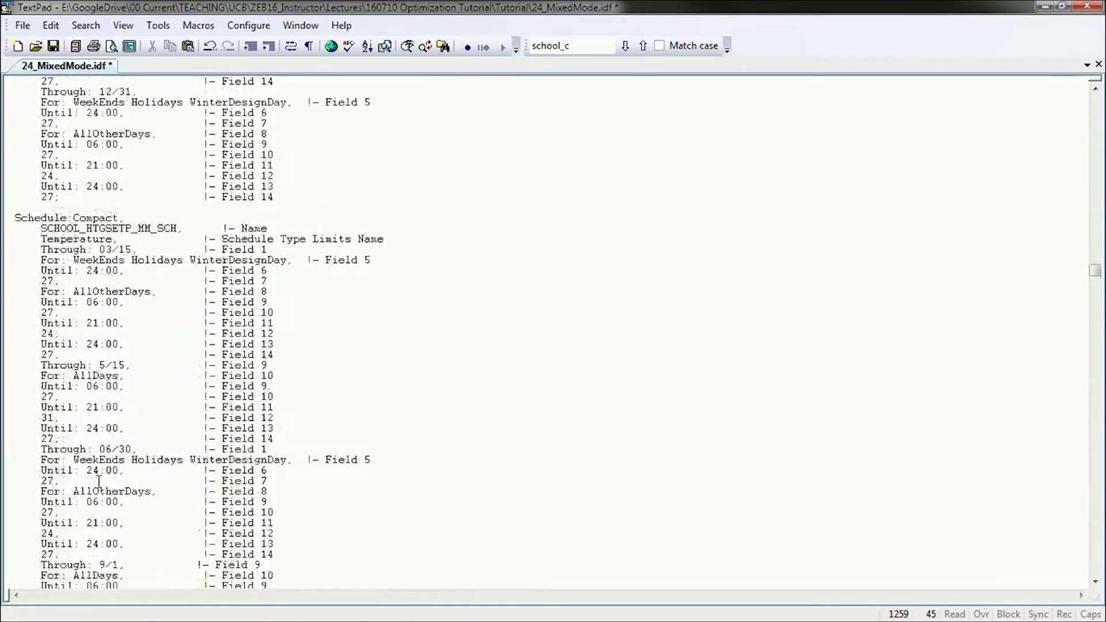
click(54, 281)
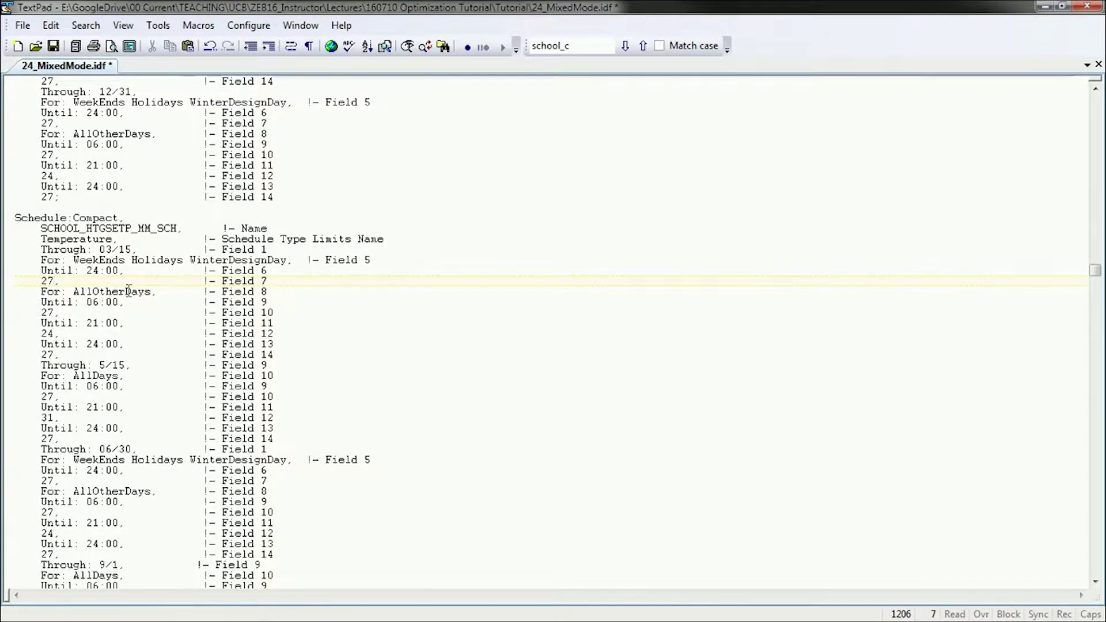
Change the pasted Through 03/15 period's setpoints from 27/24 to 16, 16, 21 and 16.
key(BackSpace)
text(16)
key(Down)
key(BackSpace)
key(BackSpace)
text(16)
key(Down)
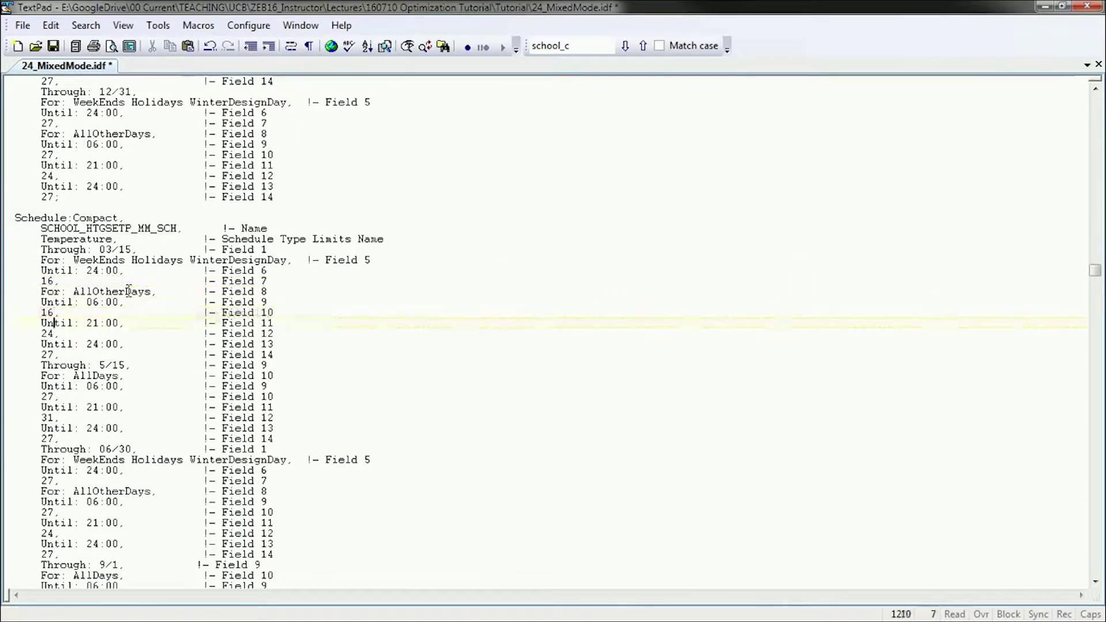
key(BackSpace)
text(1)
key(Down)
key(Down)
key(BackSpace)
text(16)
Set the 5/15 period's 06:00 setpoint (Field 10) to 16.
key(Down)
key(Down)
key(Down)
key(Down)
key(BackSpace)
key(BackSpace)
text(16)
key(Down)
key(Down)
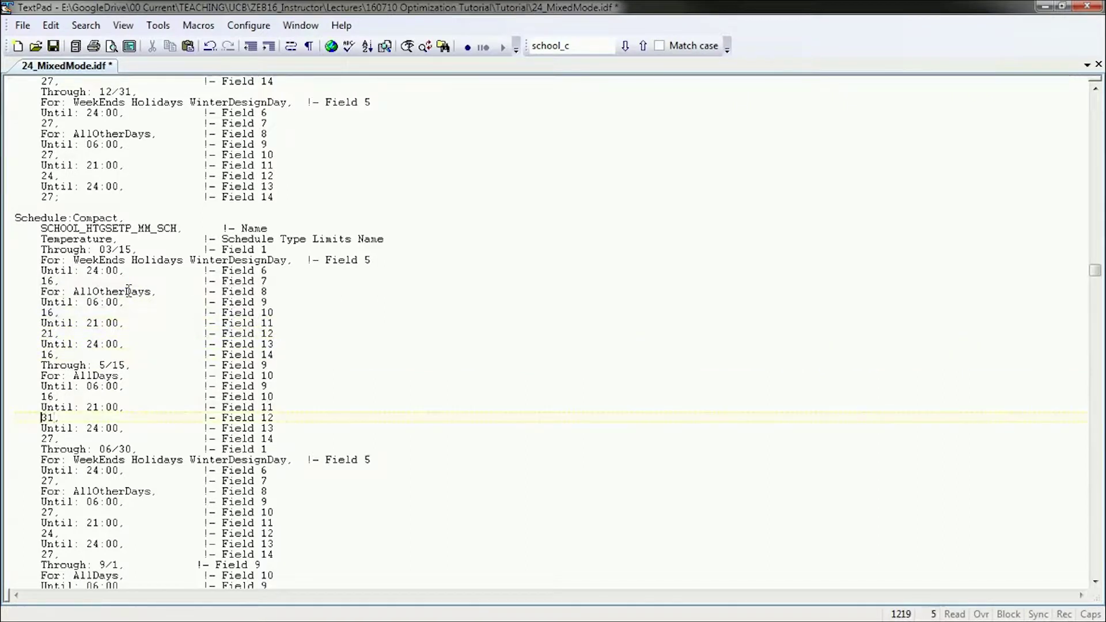
key(Right)
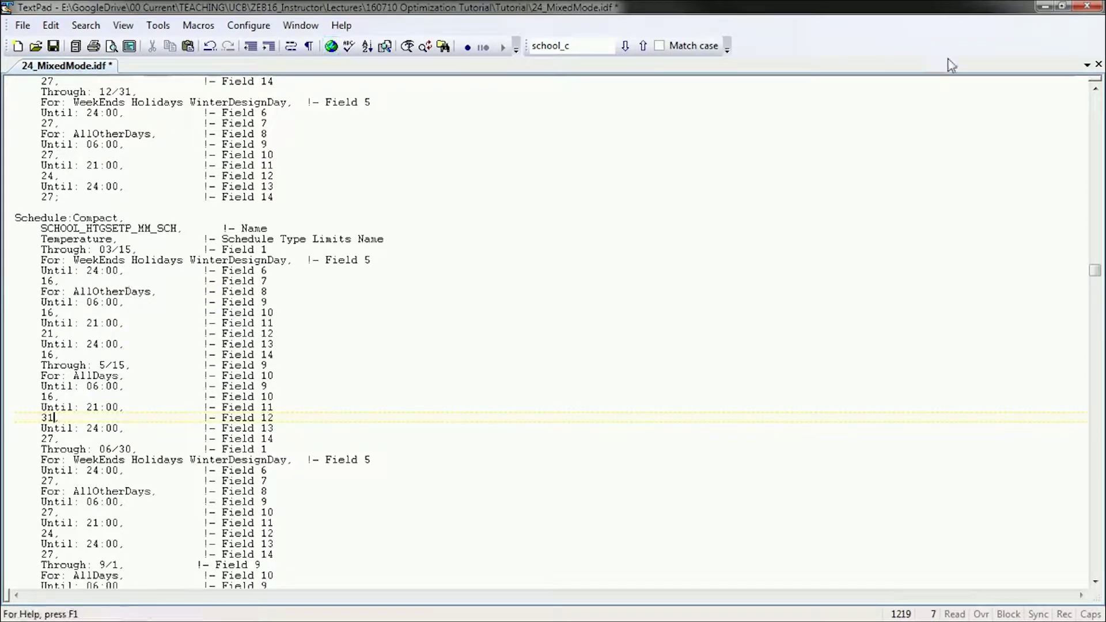
key(alt+Tab)
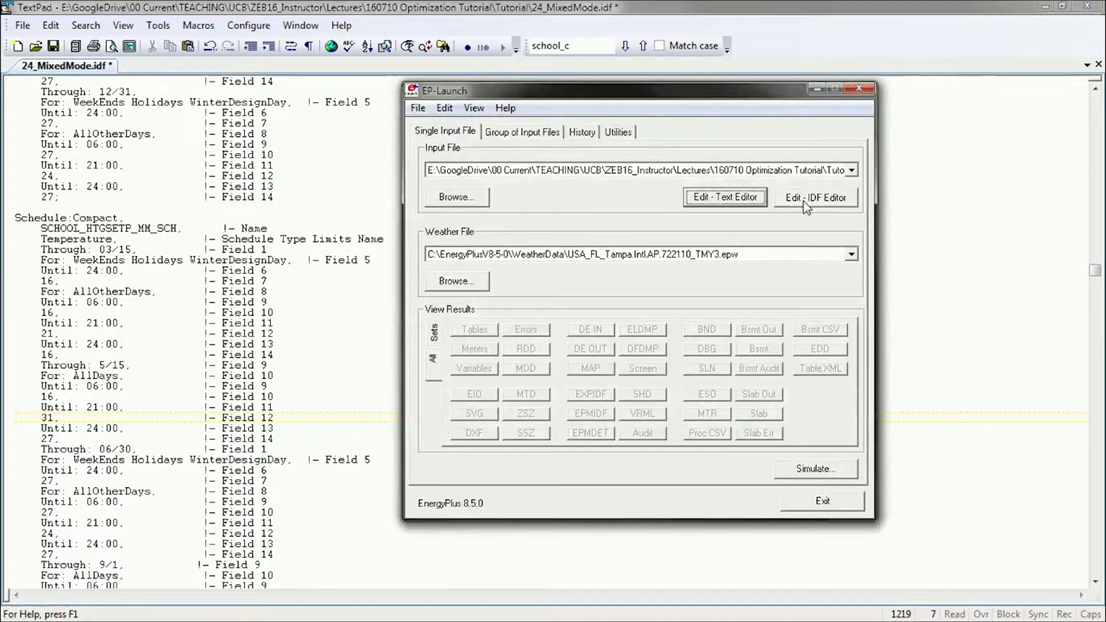
click(821, 198)
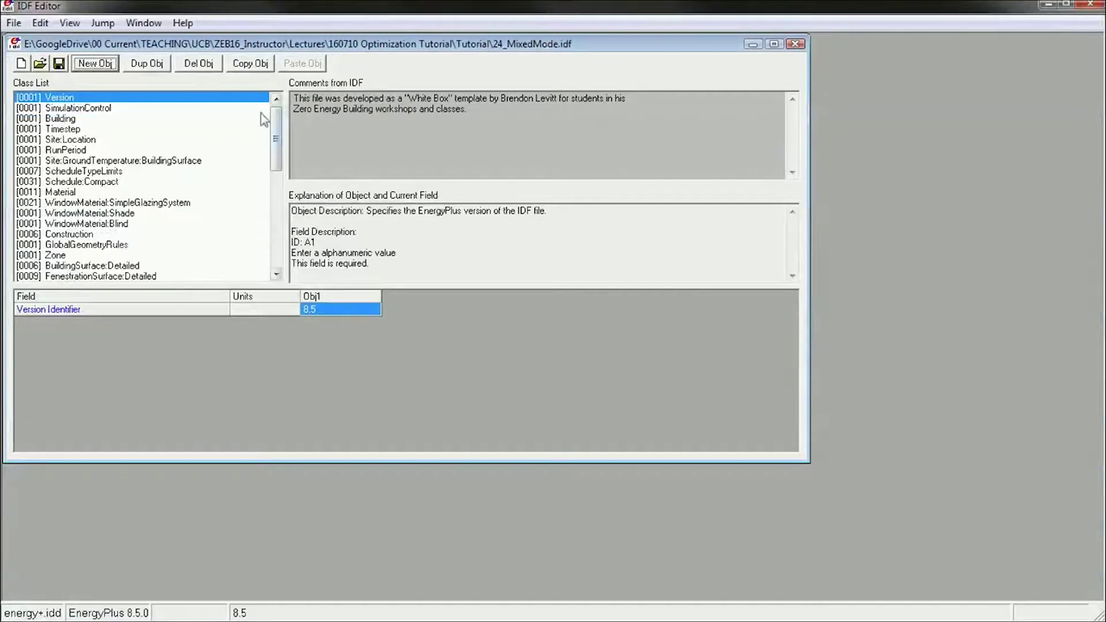
scroll(271, 132, down, 6)
click(128, 213)
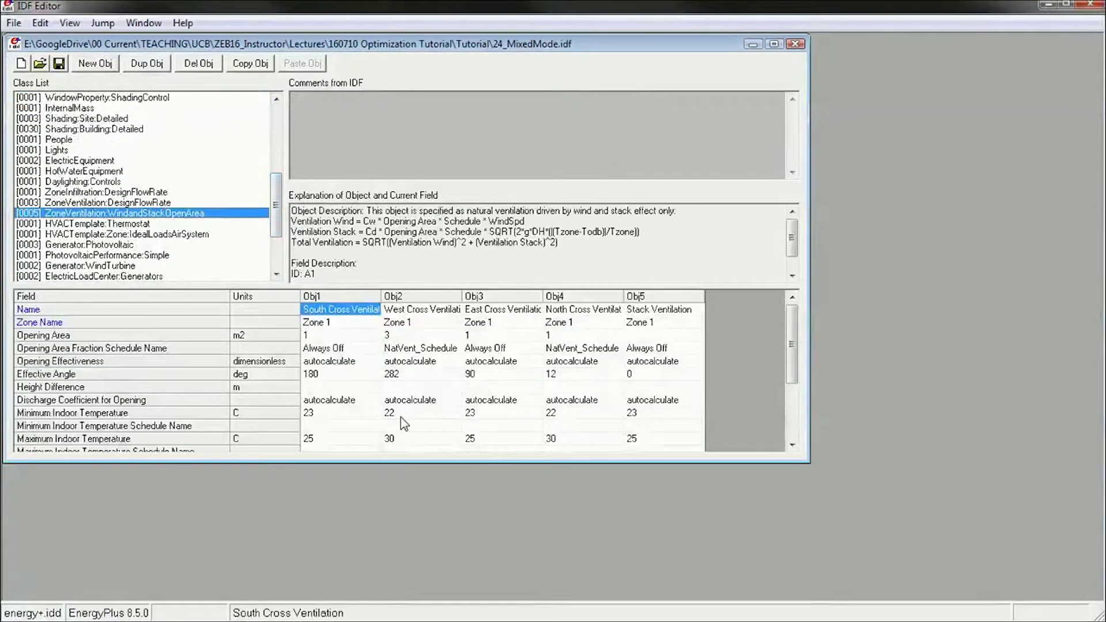
click(404, 413)
click(403, 413)
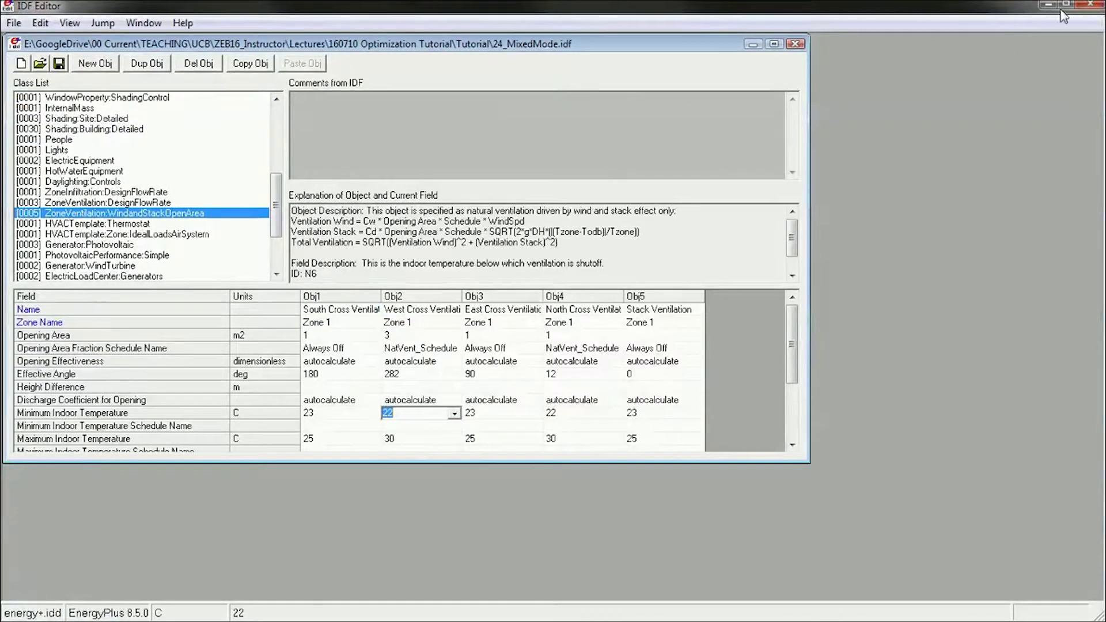
click(1090, 5)
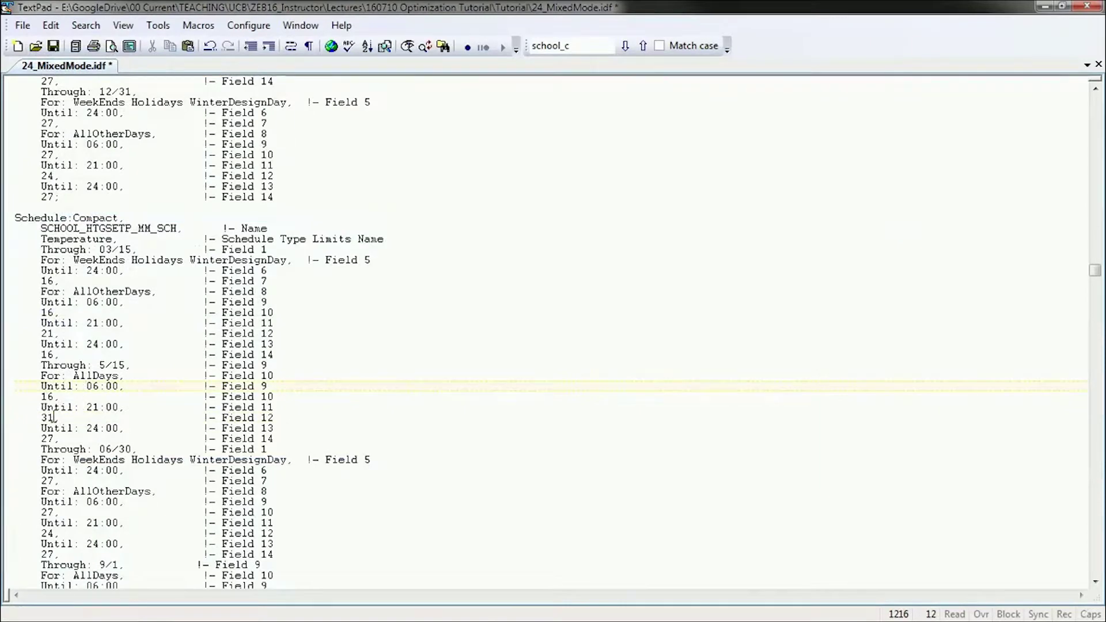
Replace the 5/15 period's remaining 31 and 27 values with 21 and 16.
click(53, 417)
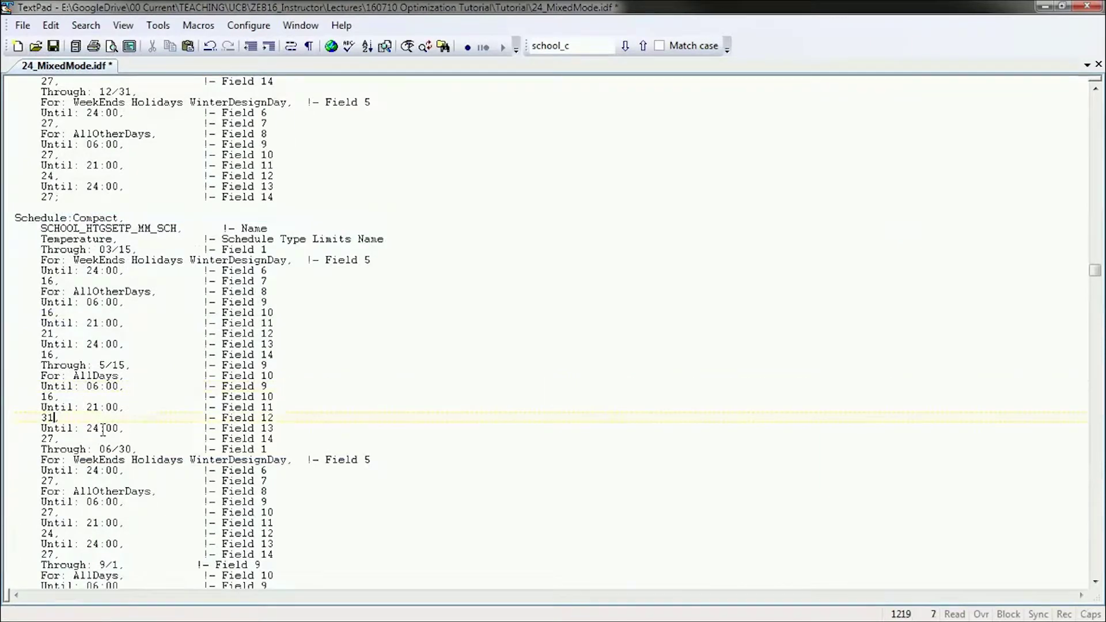
key(BackSpace)
text(2)
key(Down)
key(Down)
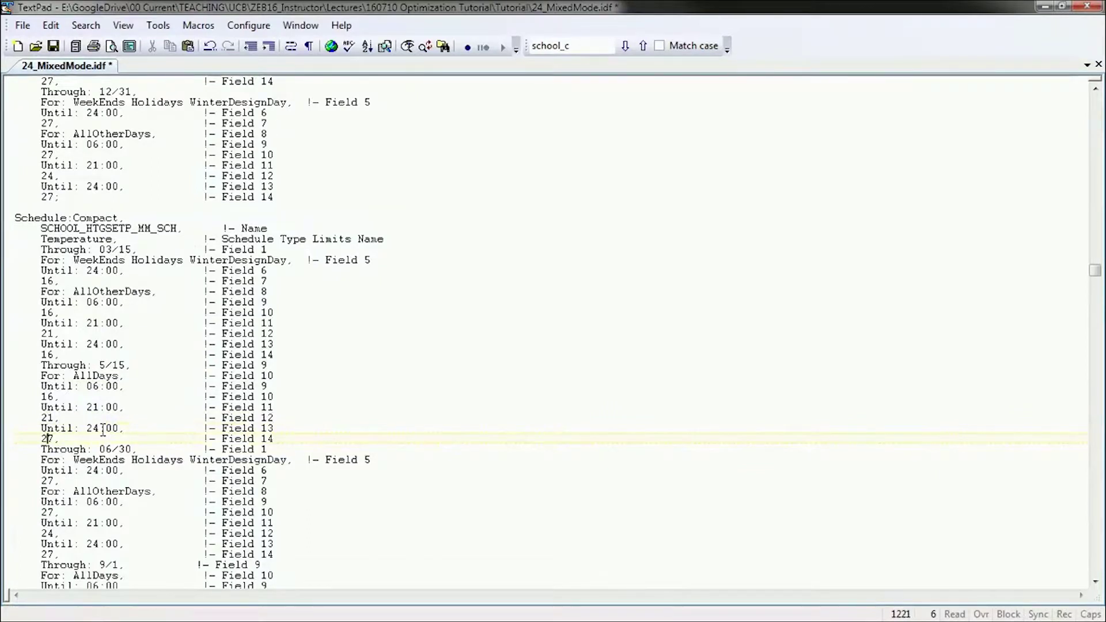
key(Up)
key(Down)
key(Right)
key(BackSpace)
key(BackSpace)
text(16)
Overwrite the 06/30 period's setpoints with 16, 16, 21 and 16.
key(Down)
key(Down)
key(Down)
key(BackSpace)
key(BackSpace)
text(16)
key(Down)
key(Down)
key(BackSpace)
key(BackSpace)
text(16)
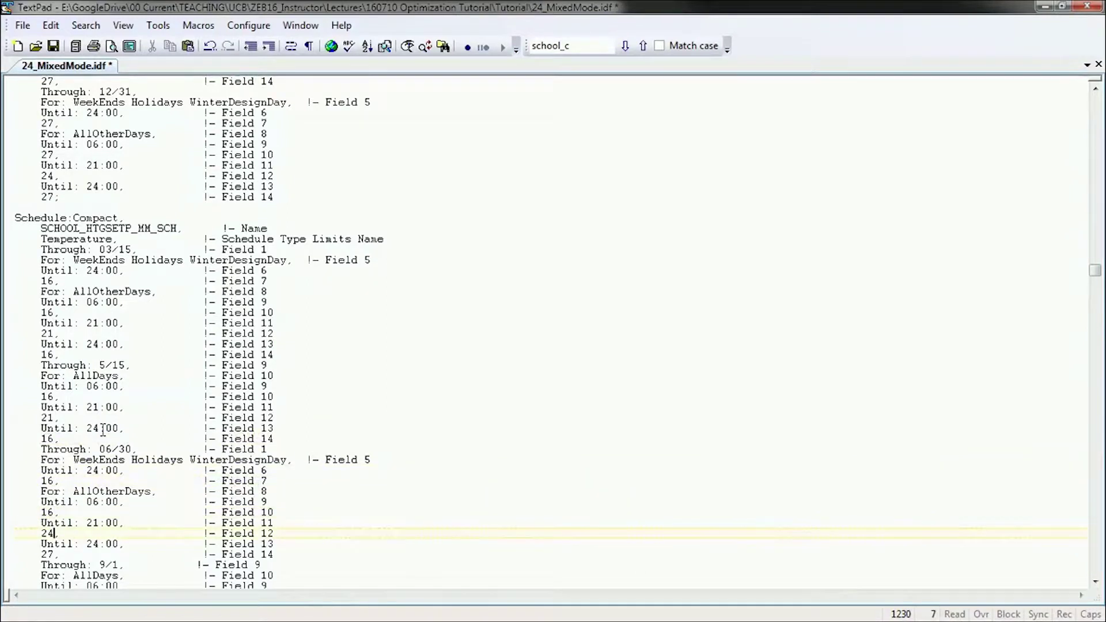
key(BackSpace)
key(BackSpace)
text(21)
key(Down)
key(Down)
key(BackSpace)
key(BackSpace)
text(16)
key(Down)
Edit the 9/1 period's Field 10 setpoint and pick the edited IDF as EP-Launch's input file.
scroll(101, 412, down, 8)
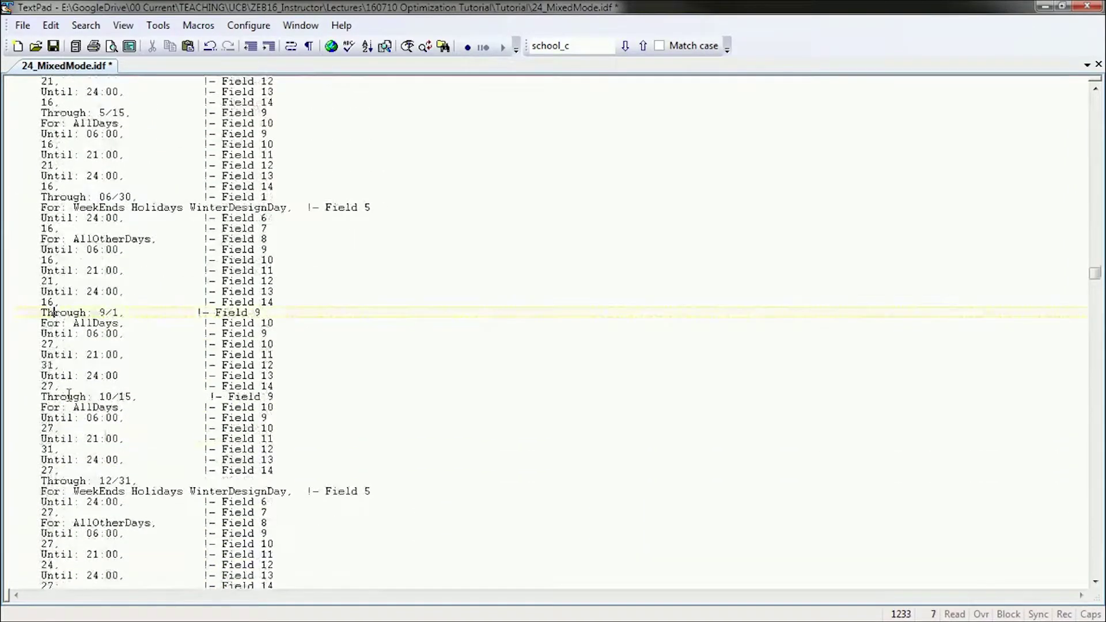
click(54, 344)
key(BackSpace)
key(BackSpace)
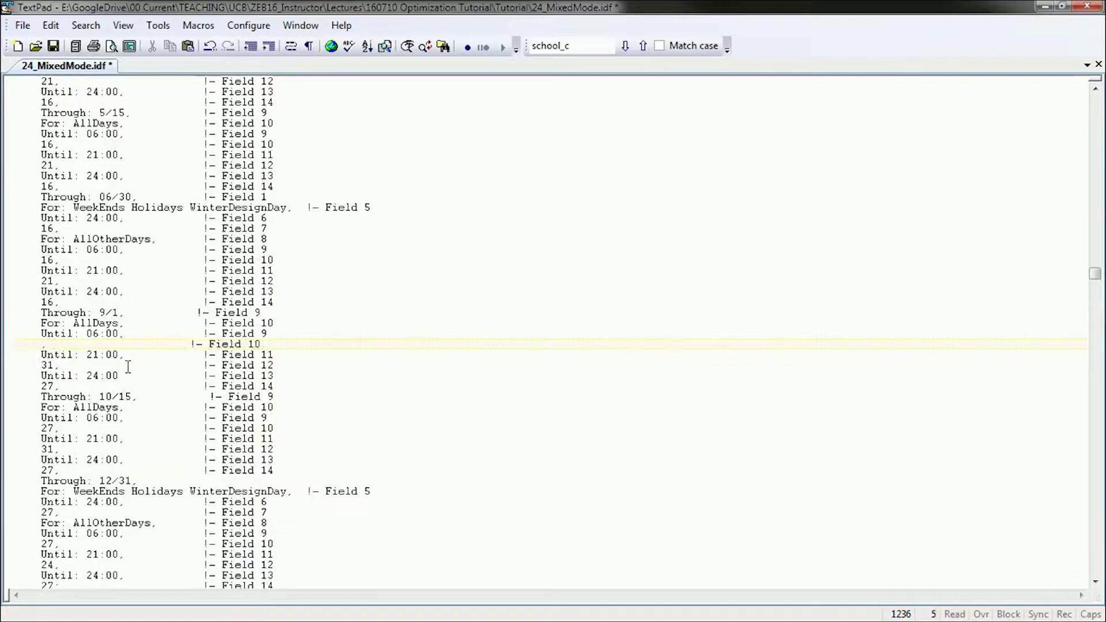
text(16)
key(Down)
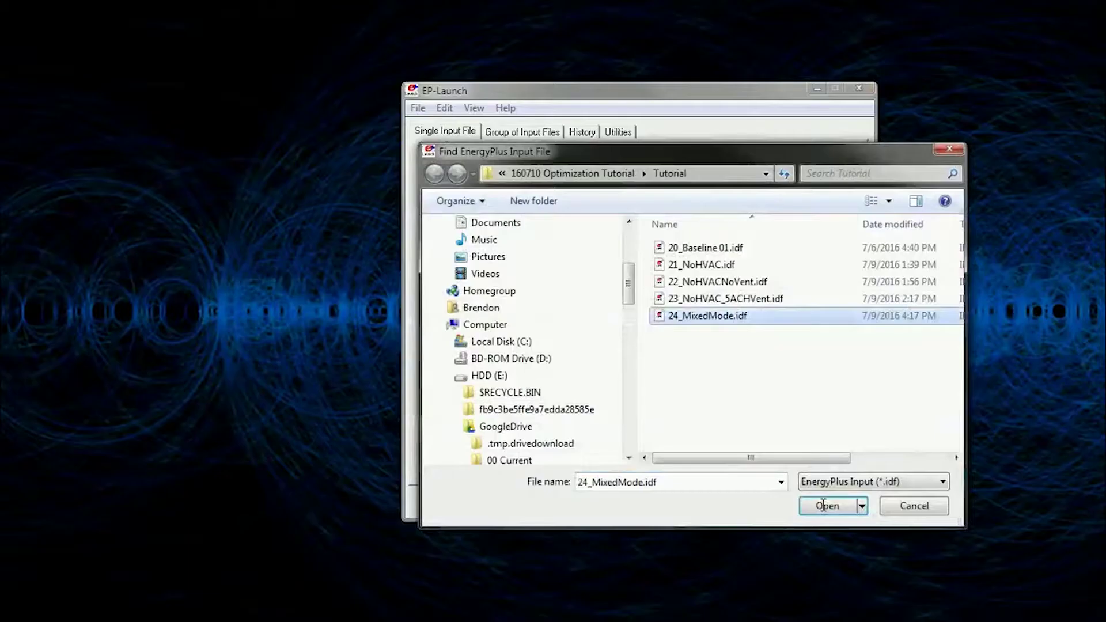
click(829, 504)
Open the IDF in IDF Editor and autofit the Obj30 and Obj31 Schedule:Compact columns.
click(824, 197)
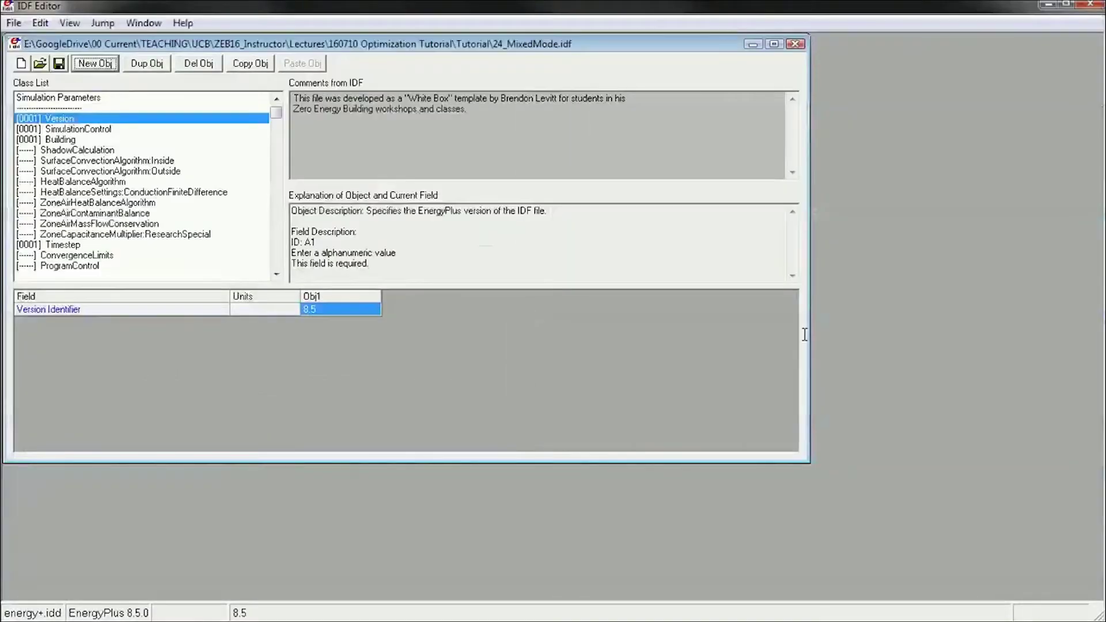
click(128, 163)
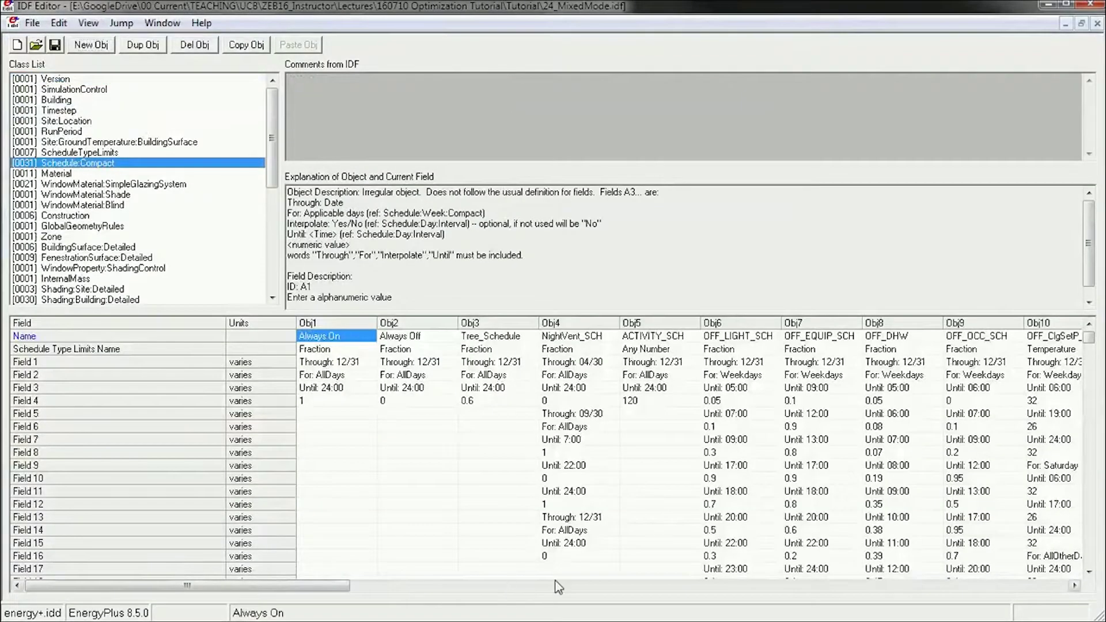
drag(286, 589, 1031, 586)
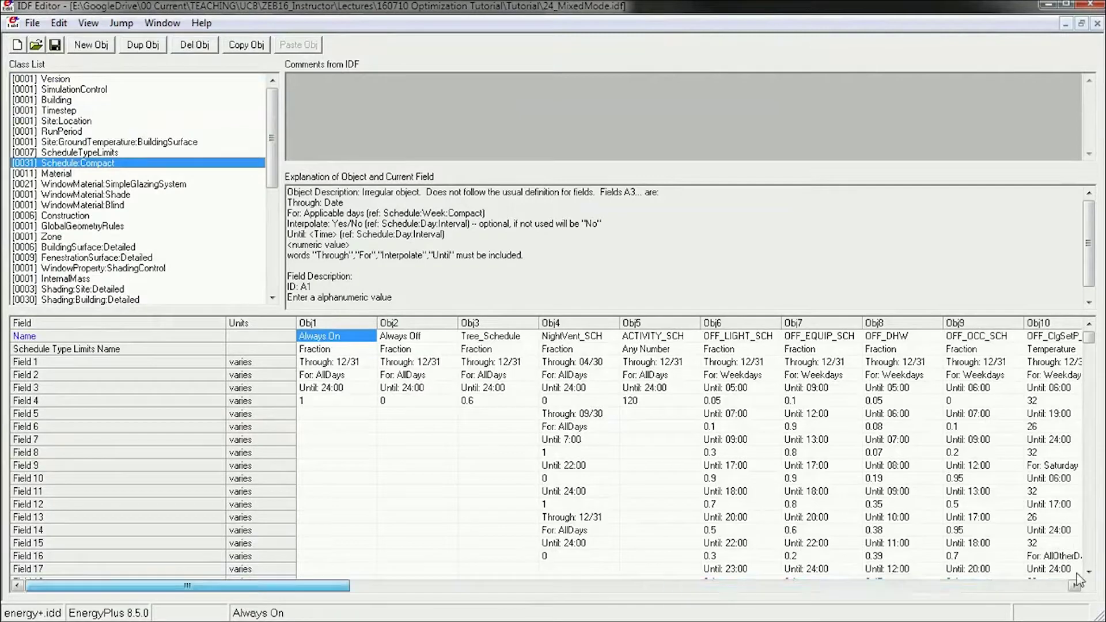
click(1031, 586)
click(1031, 586)
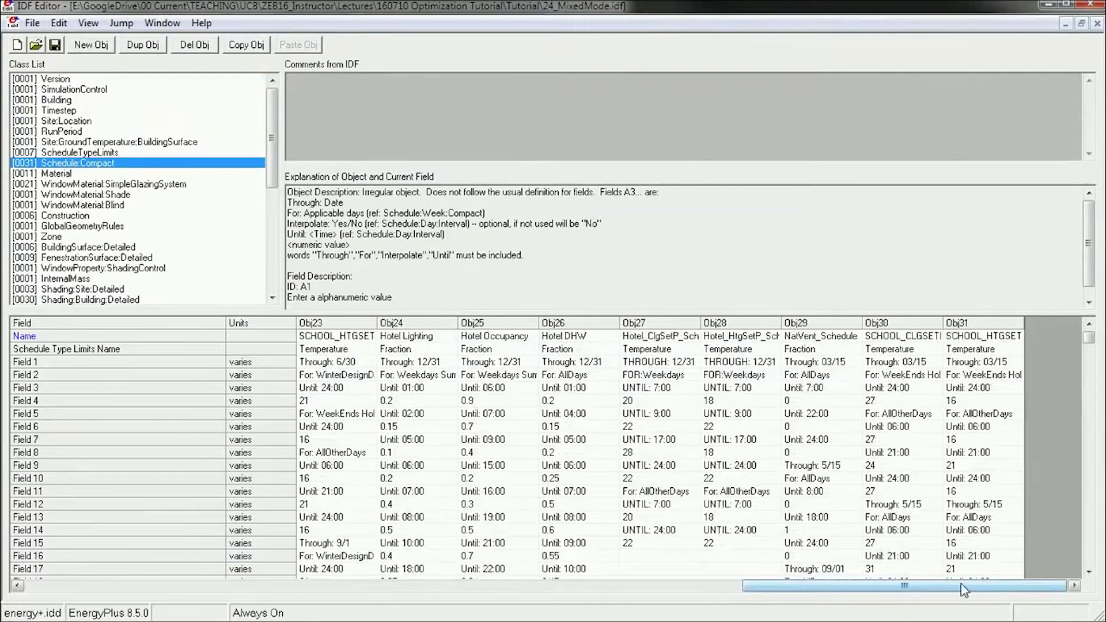
double_click(943, 327)
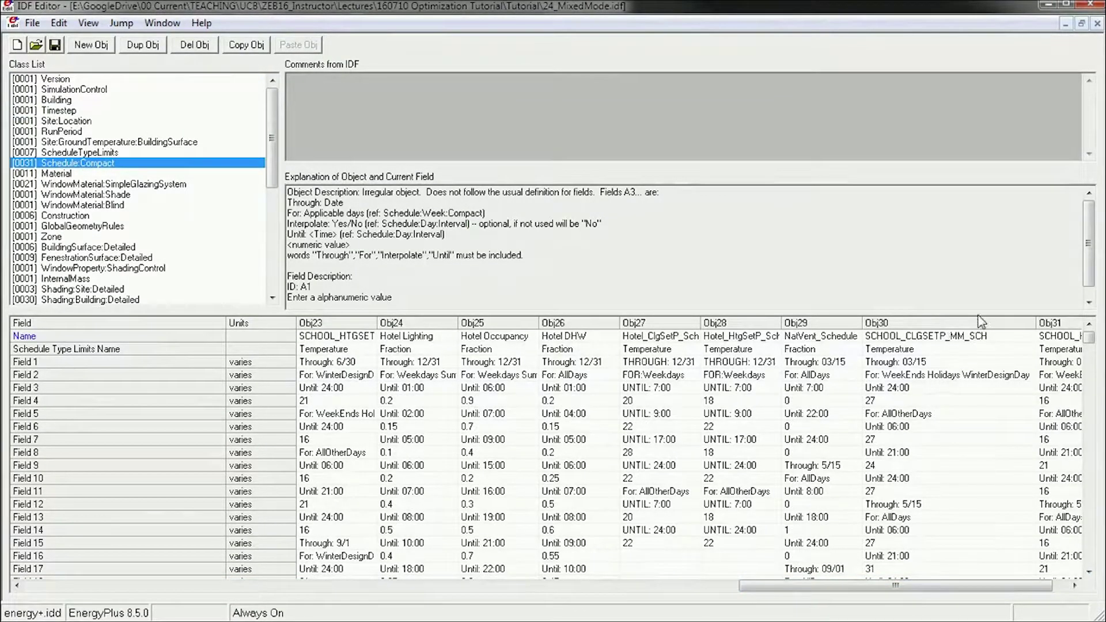
click(992, 586)
double_click(1035, 323)
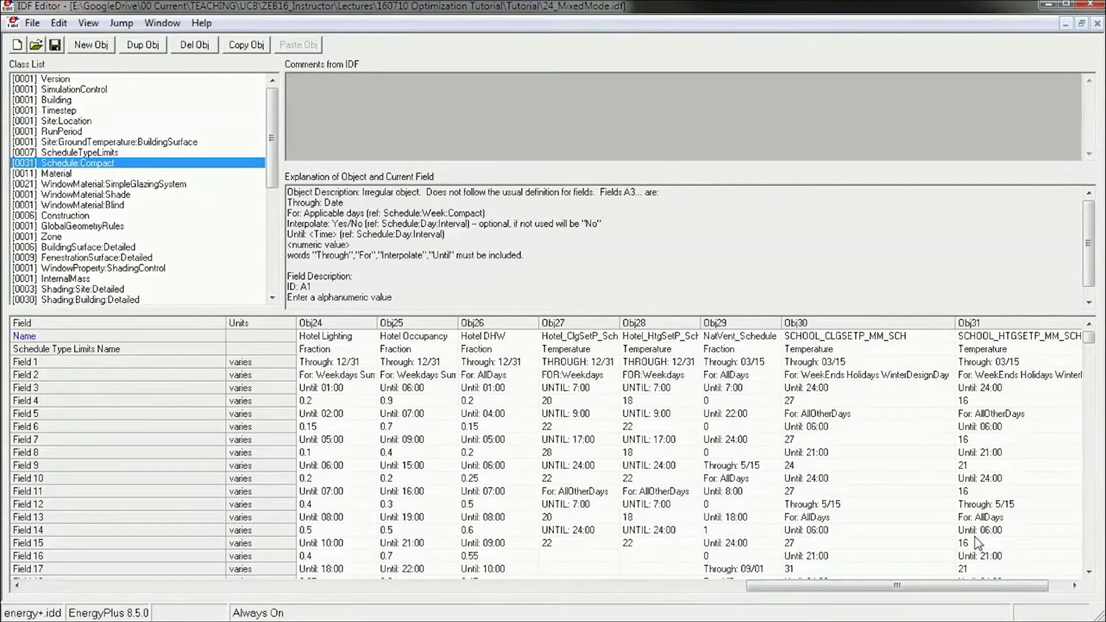
click(1015, 586)
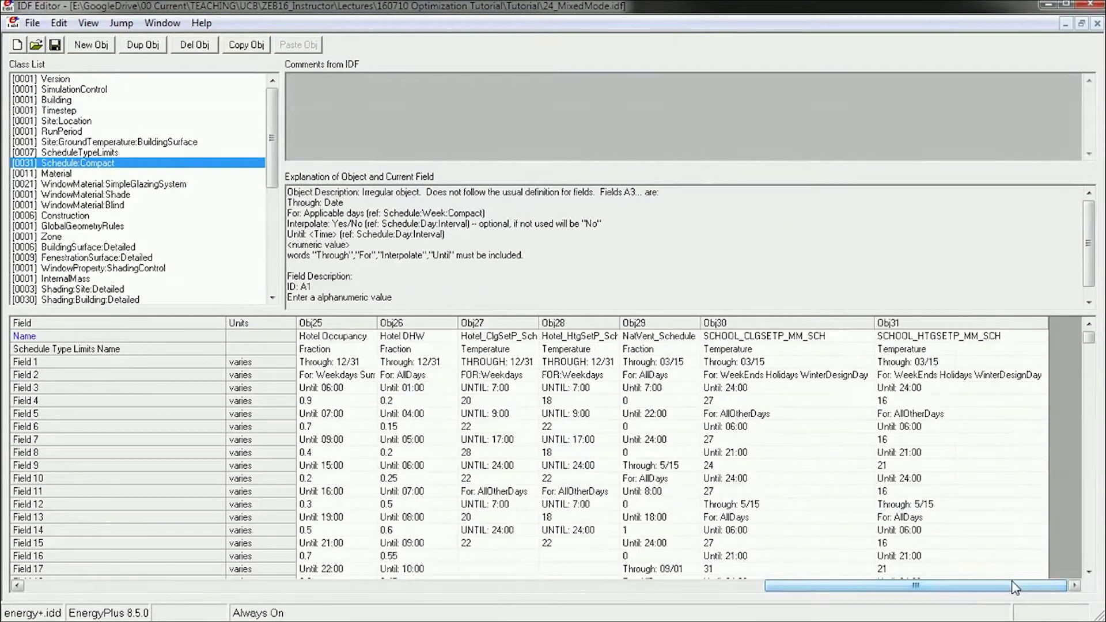
Review the cooling schedule's periods, widen Obj29 to show NatVent_Schedule, and scroll the Class List.
click(703, 325)
click(675, 377)
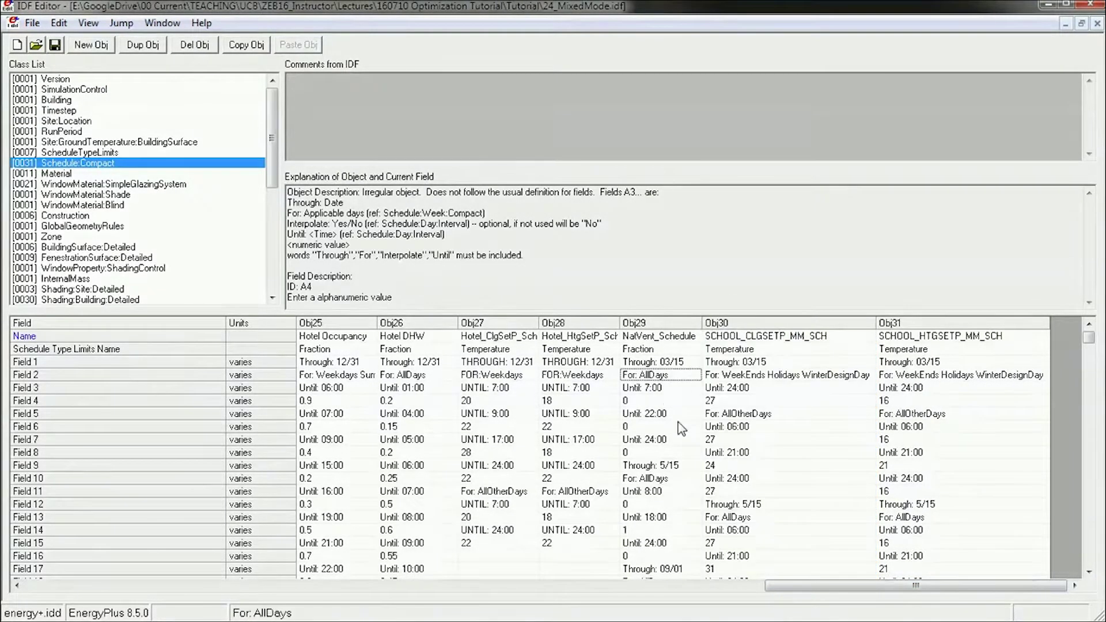
click(759, 364)
click(772, 509)
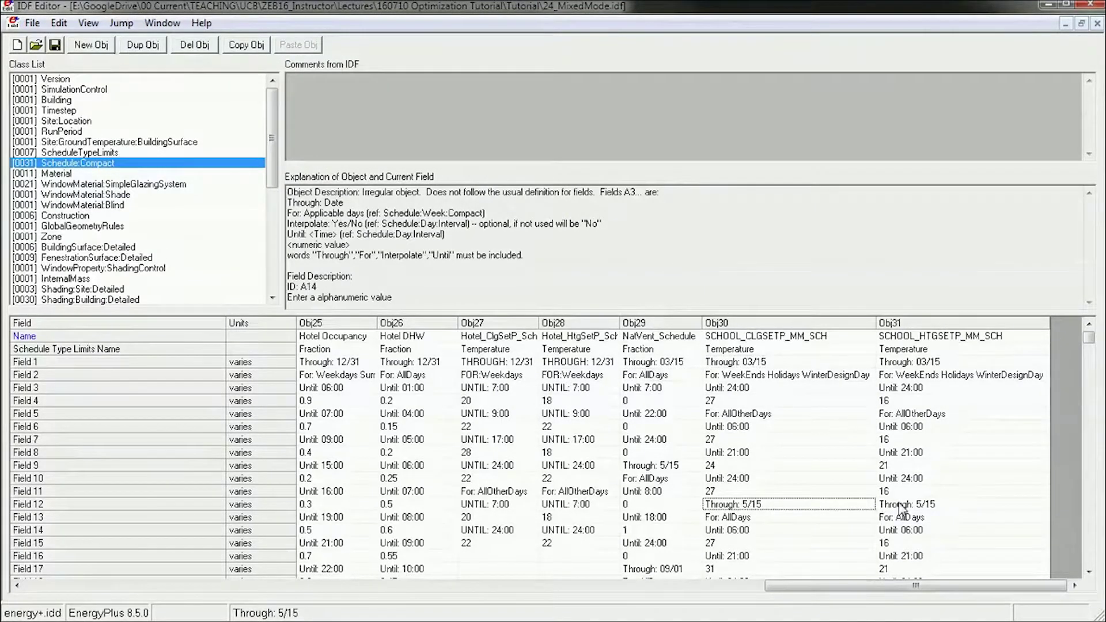
scroll(903, 511, down, 5)
scroll(906, 519, down, 6)
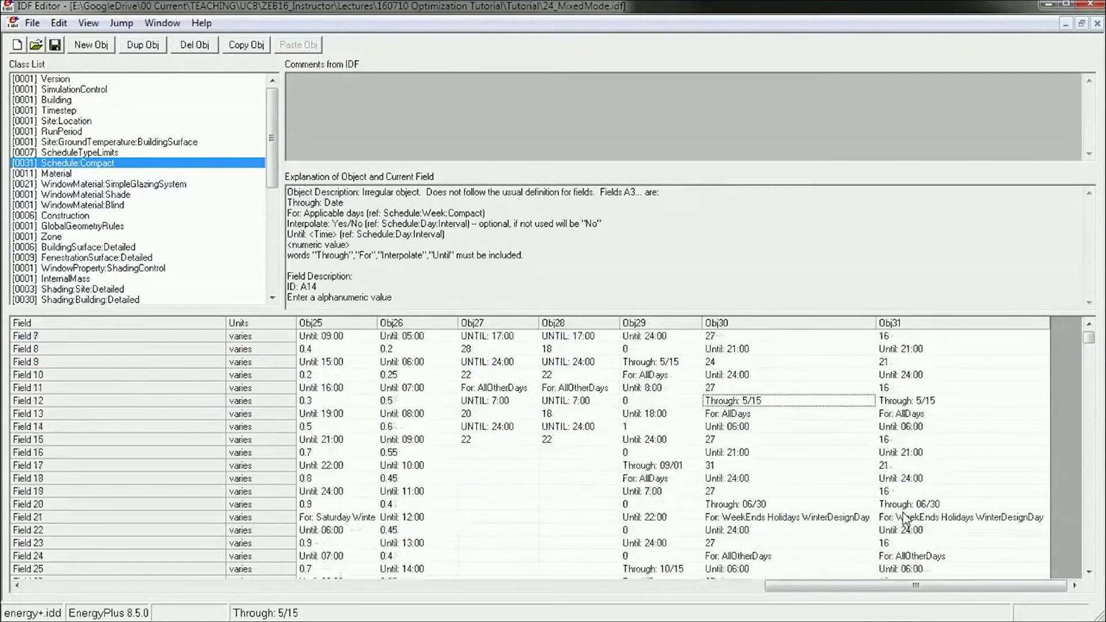
scroll(909, 499, down, 8)
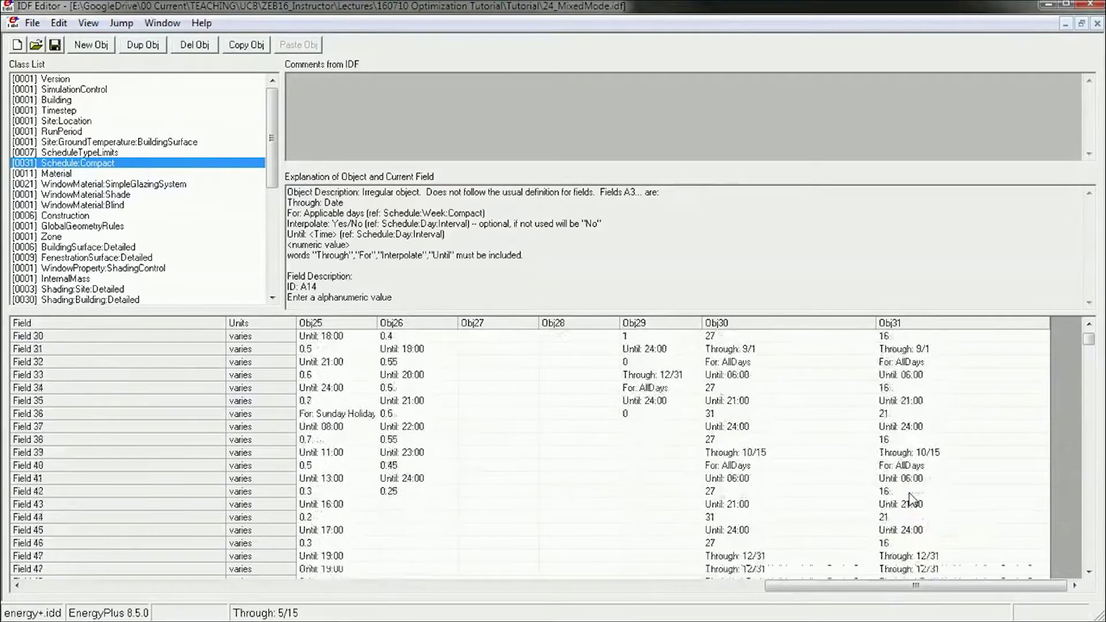
scroll(913, 499, up, 4)
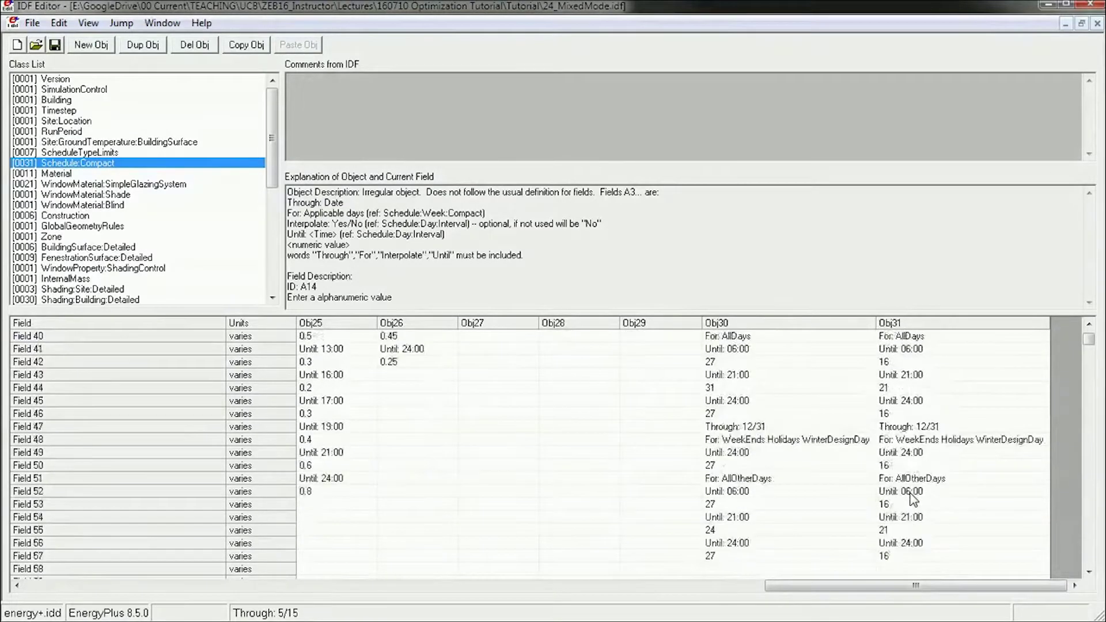
scroll(1089, 323, up, 12)
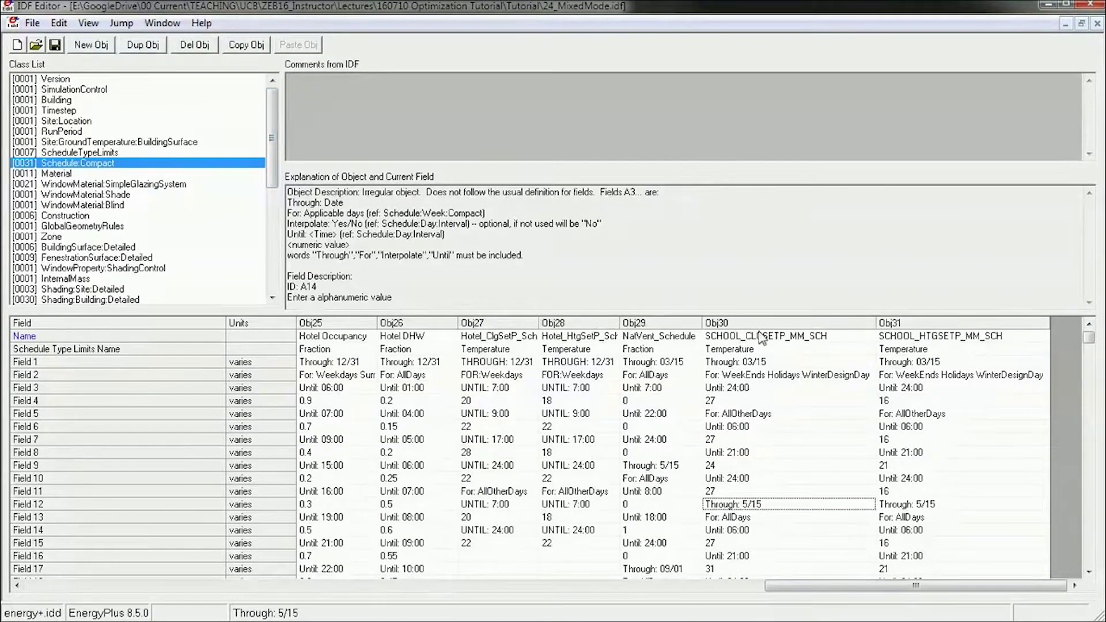
drag(699, 324, 712, 325)
click(668, 336)
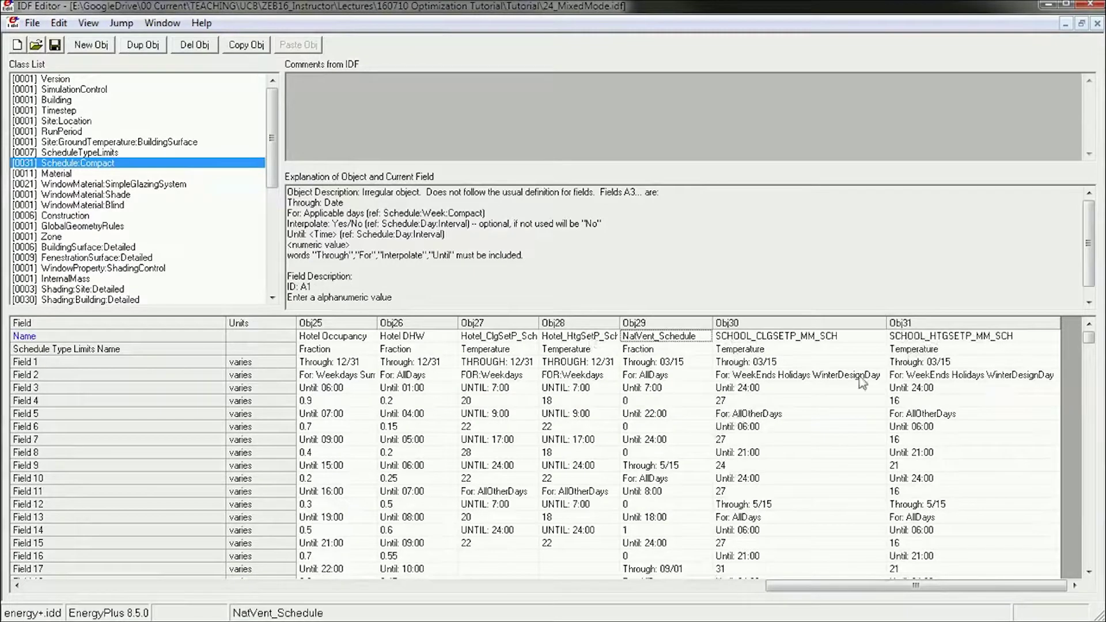
drag(272, 137, 272, 164)
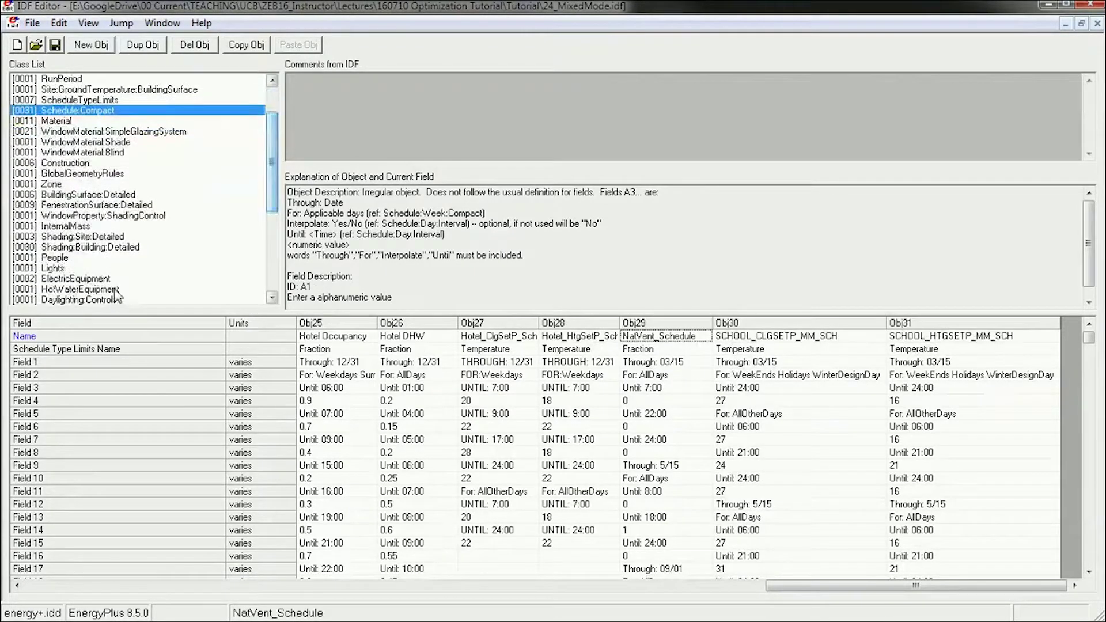
drag(273, 180, 273, 235)
Check the West and North Cross Ventilation opening schedules under ZoneVentilation:WindandStackOpenArea.
click(109, 196)
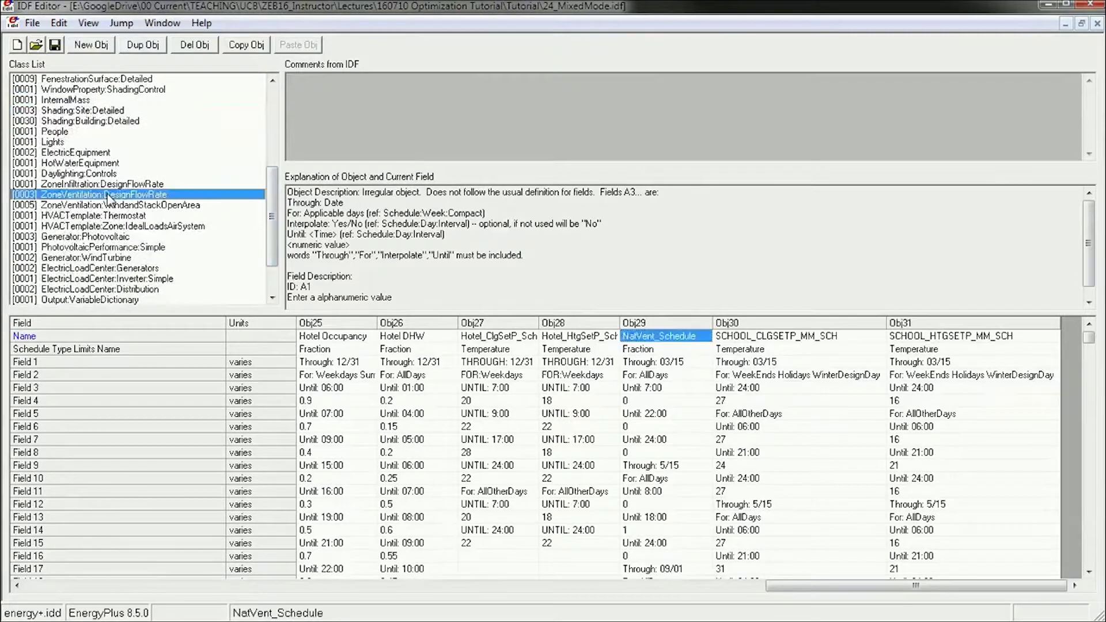
click(104, 205)
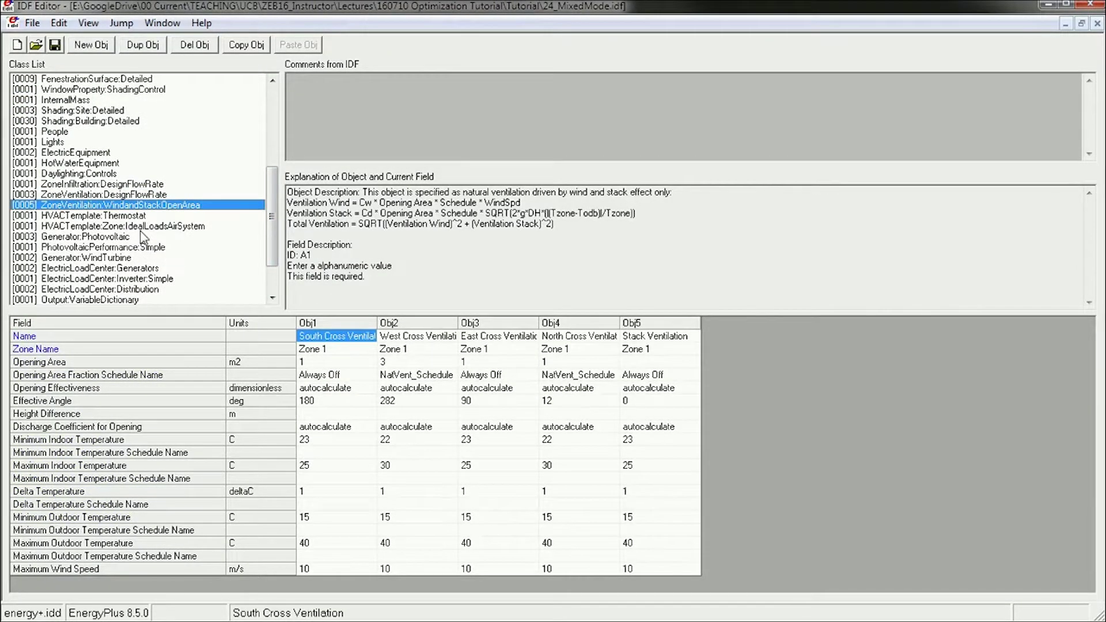
click(416, 377)
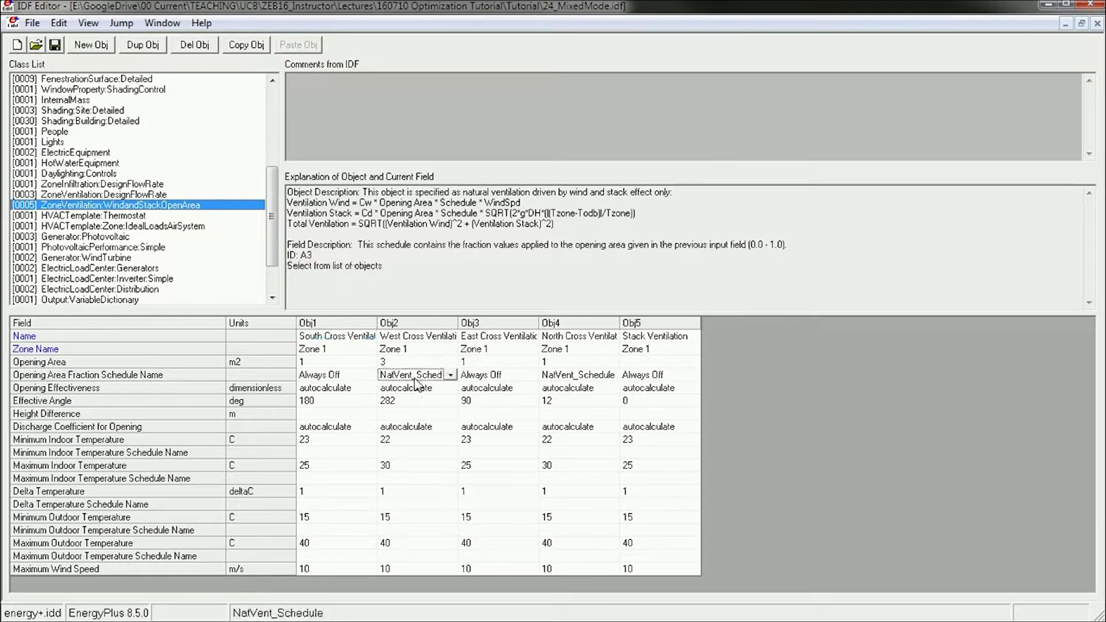
click(578, 376)
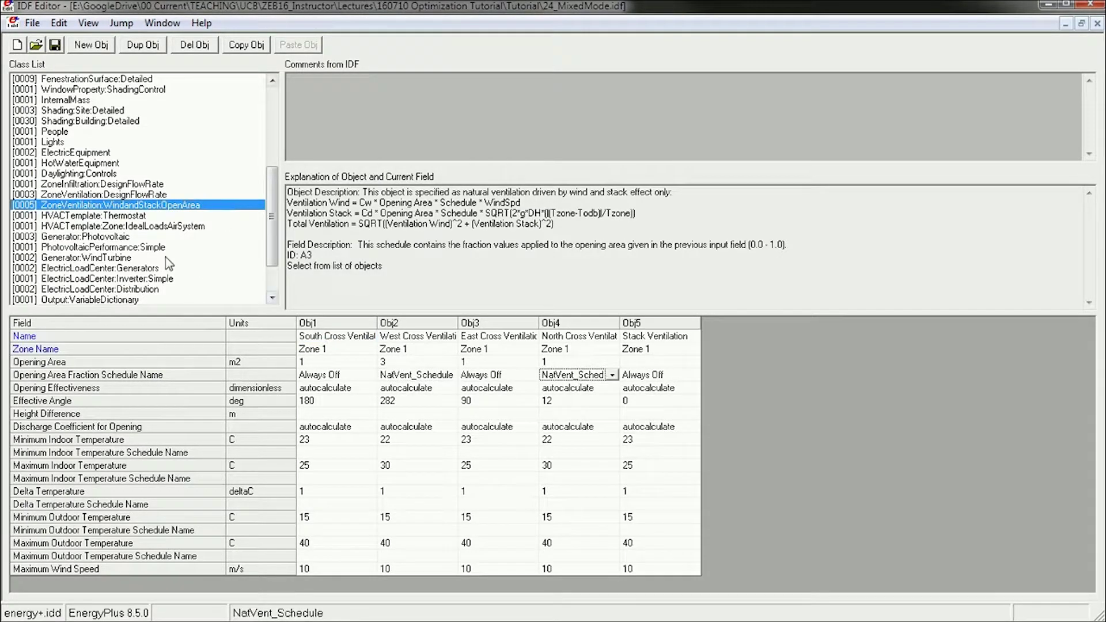
Set the thermostat's heating schedule to SCHOOL_HTGSETP_MM_SCH and cooling to SCHOOL_CLGSETP_MM_SCH, then save.
click(86, 216)
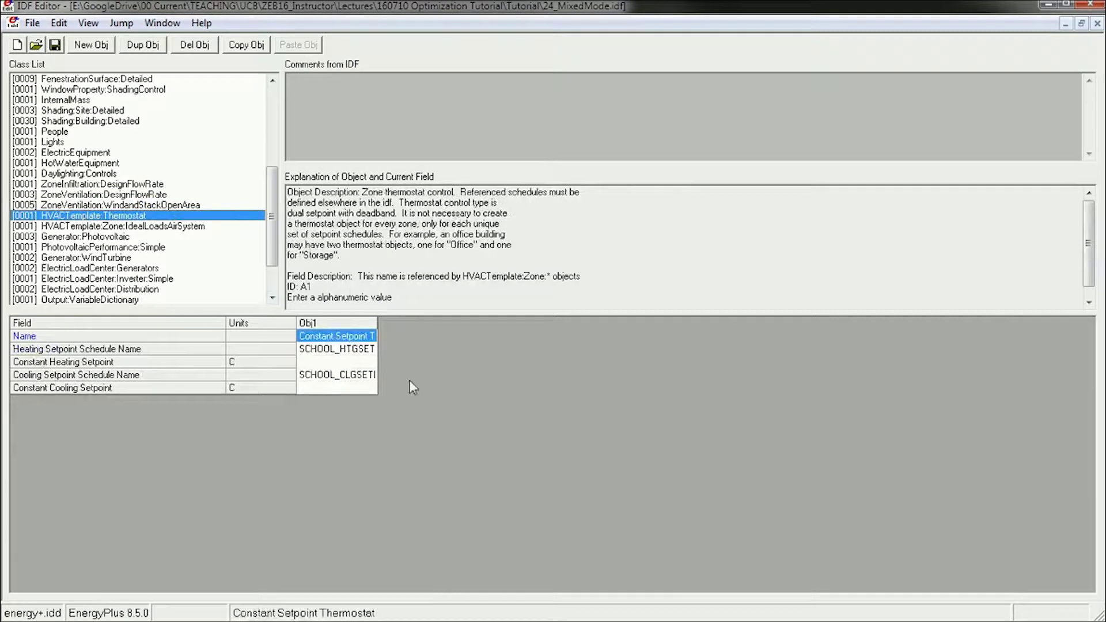
double_click(377, 323)
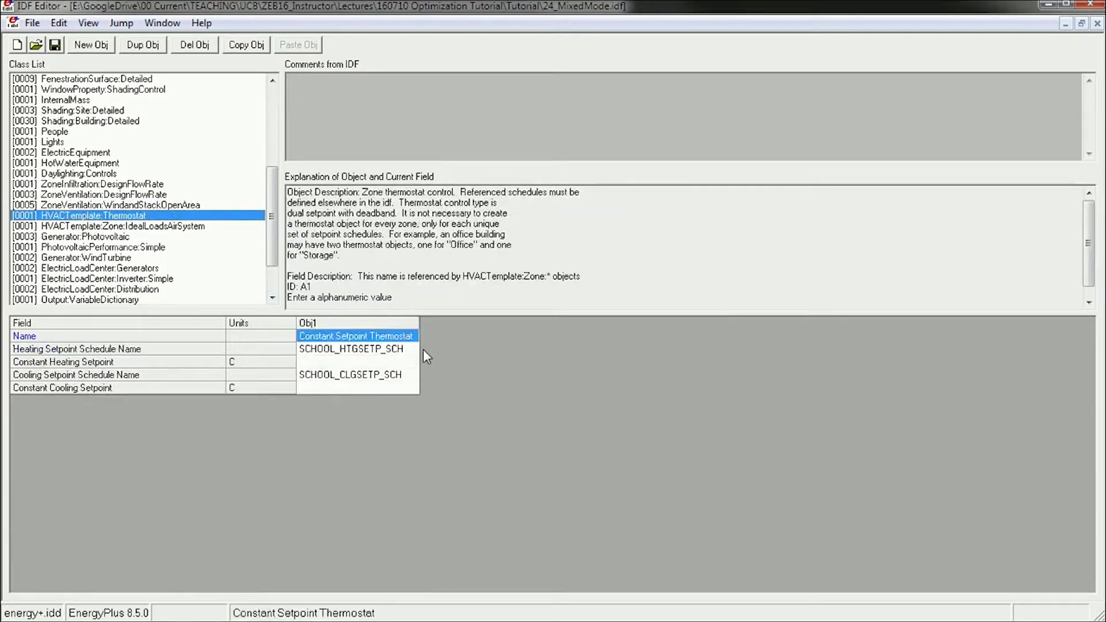
click(316, 350)
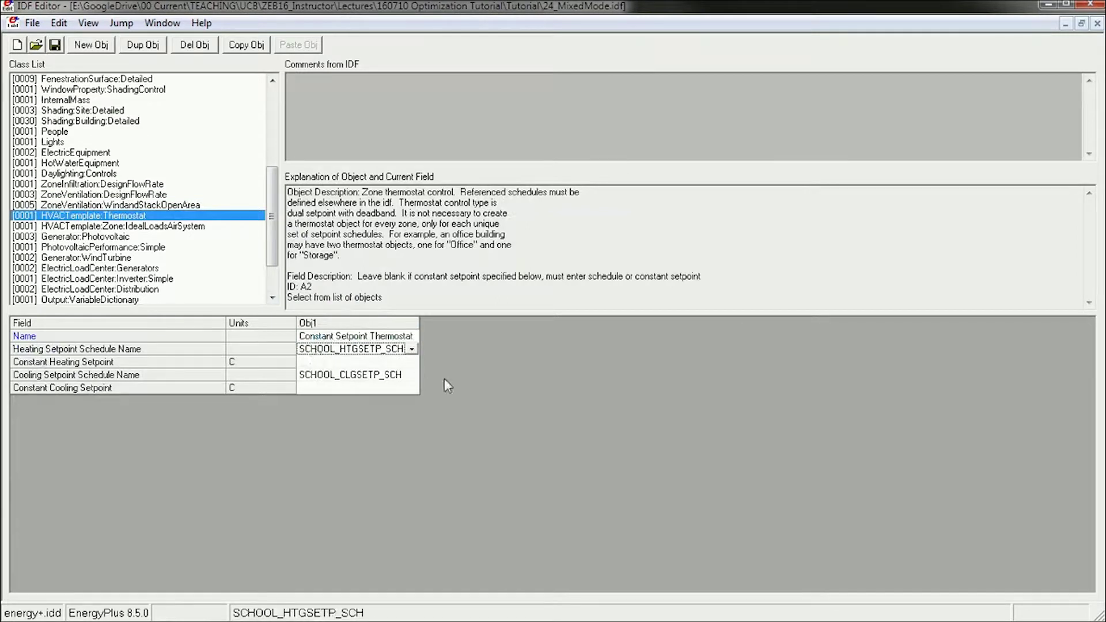
click(412, 349)
drag(464, 409, 464, 478)
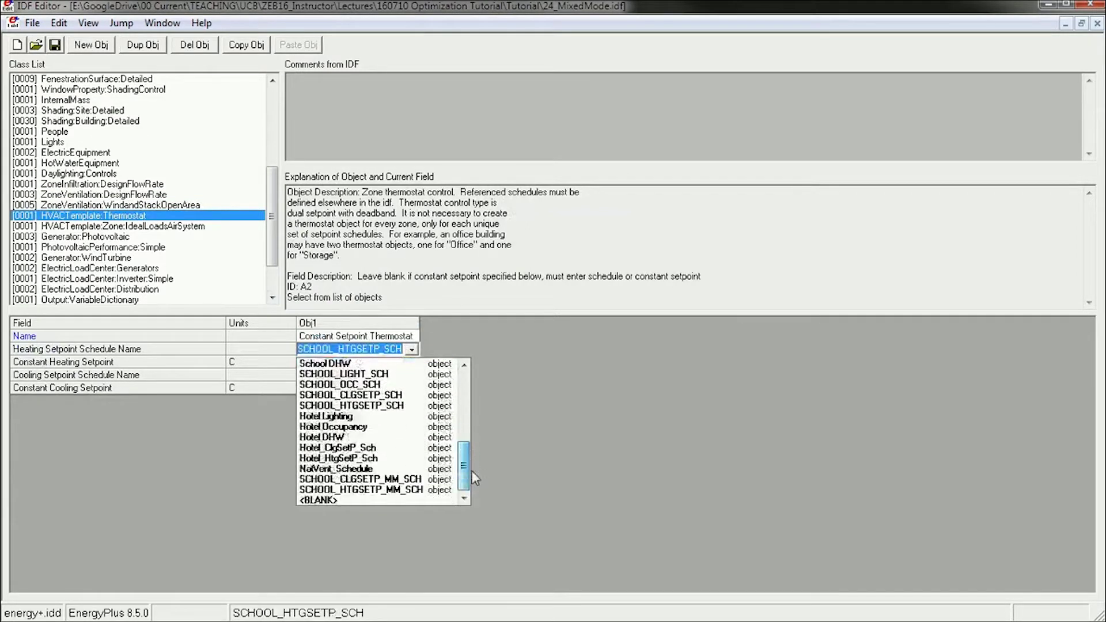
click(379, 489)
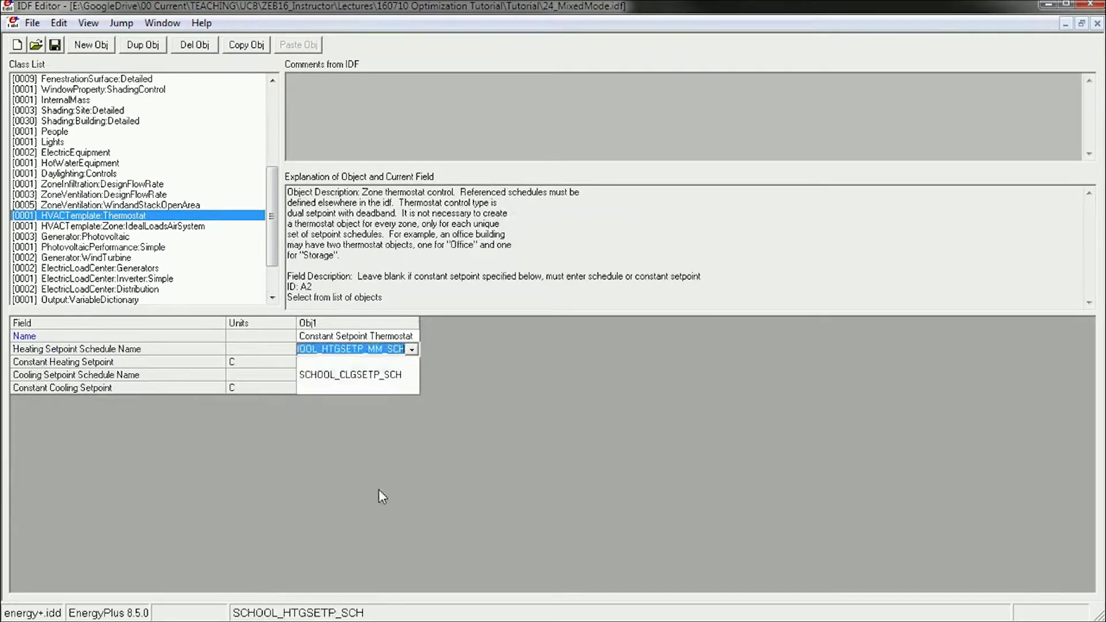
click(412, 375)
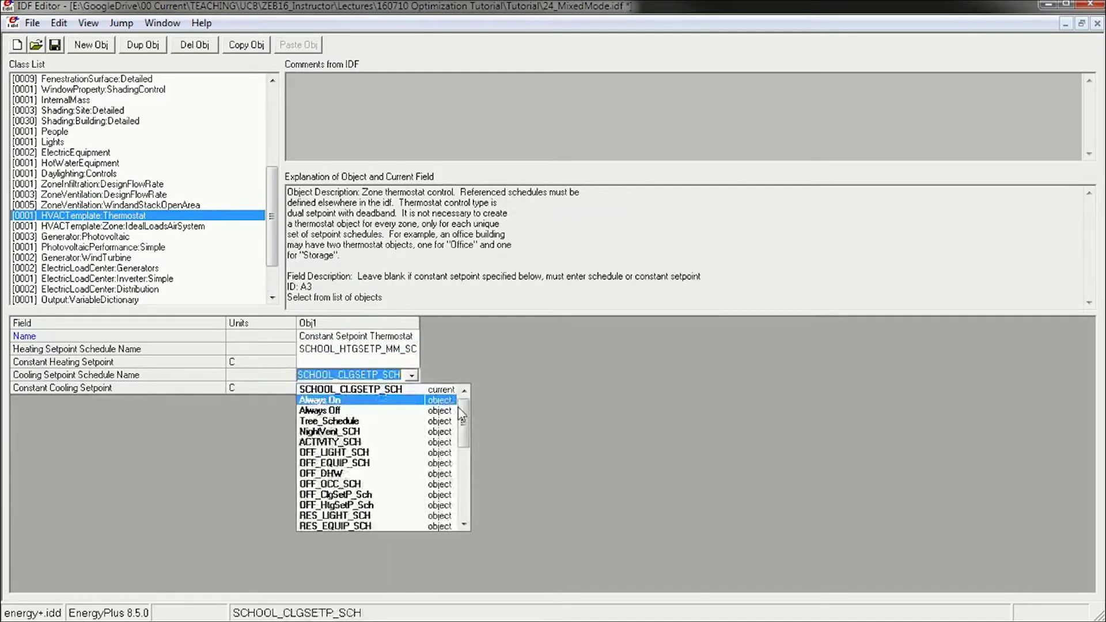
drag(464, 426, 464, 507)
click(412, 504)
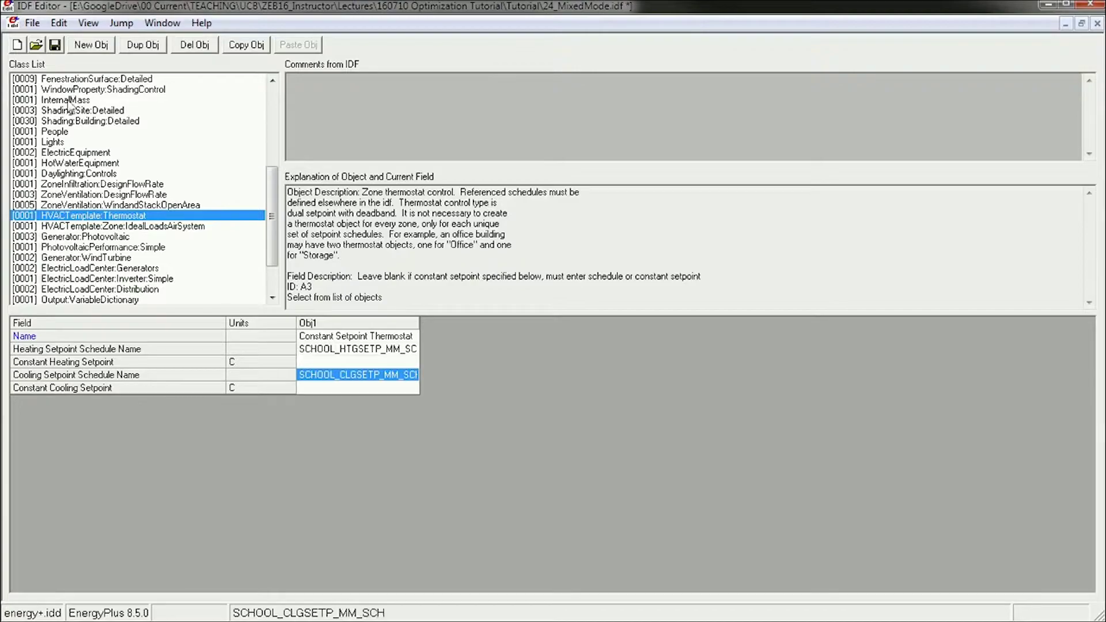
click(54, 44)
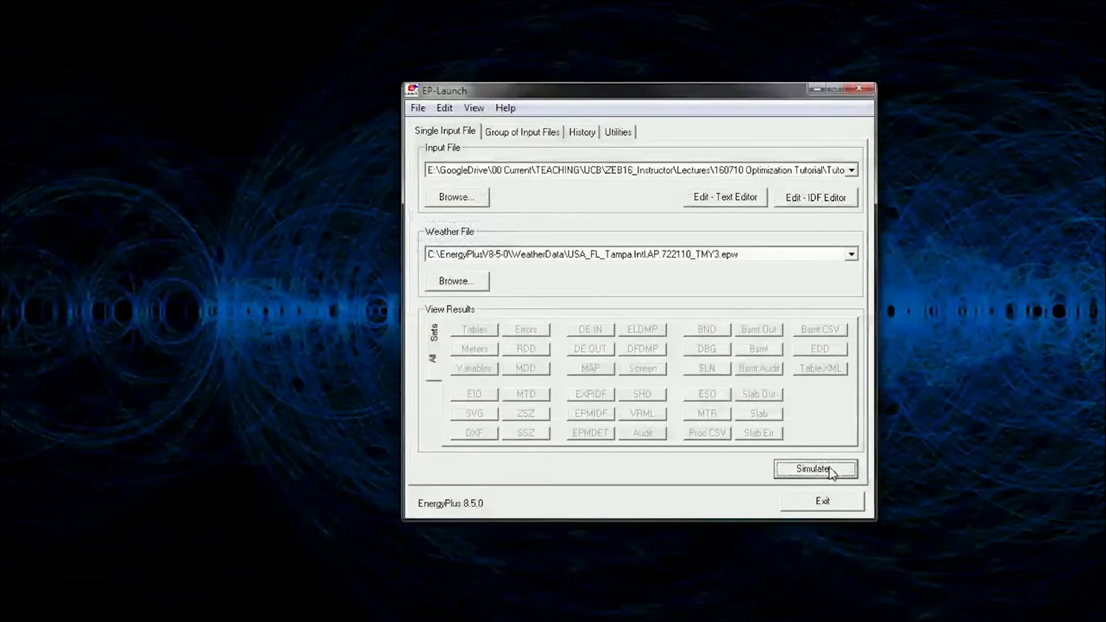
Simulate 24_MixedMode.idf in EnergyPlus and open its Variables results in Excel.
click(833, 471)
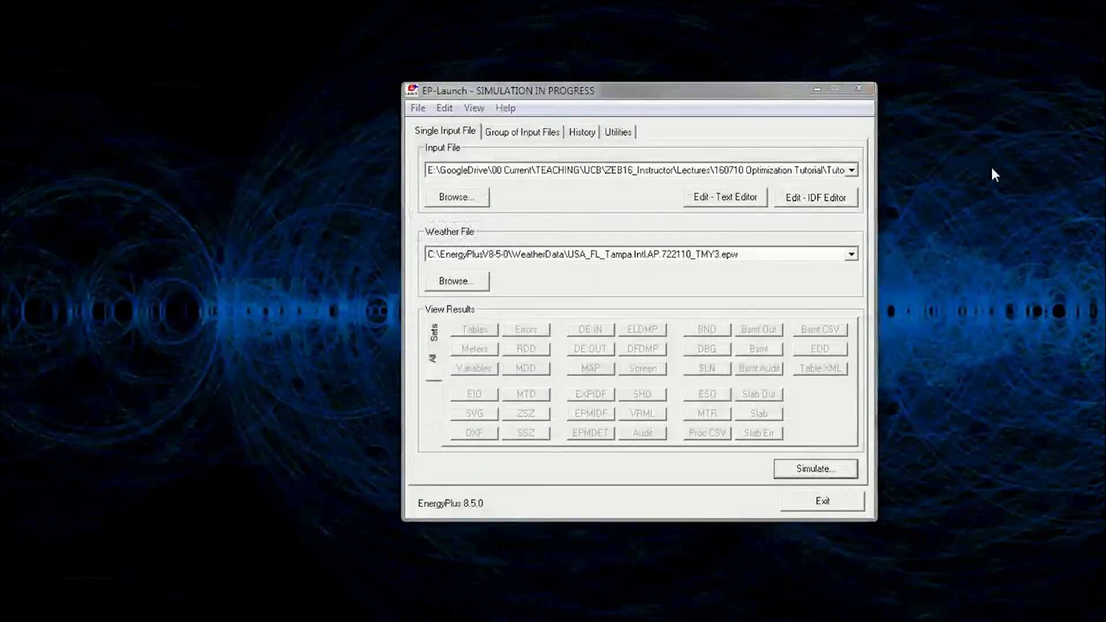
drag(925, 365, 518, 95)
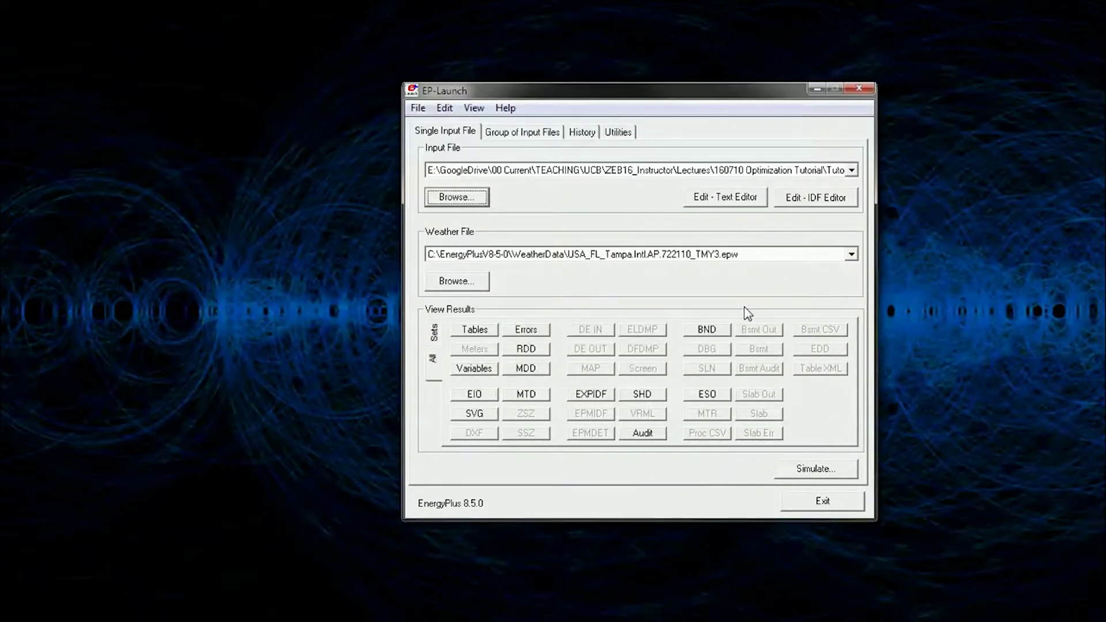
click(475, 371)
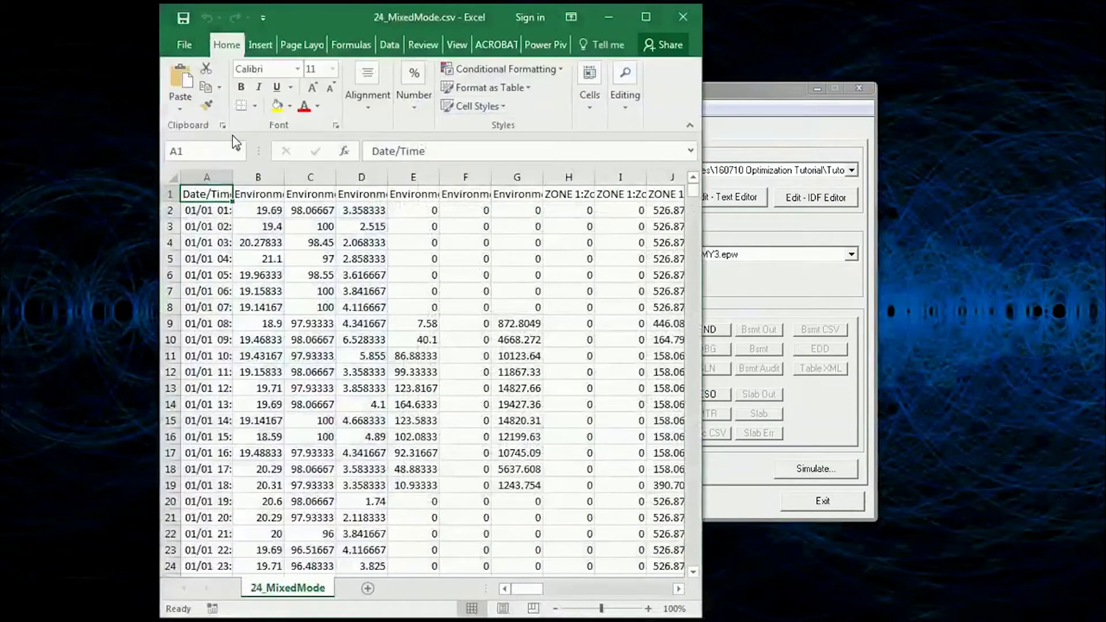
Paste all 24_MixedMode.csv data into cell A1 of the ZEB16 Dashboard v2.xlsx Variables sheet.
click(172, 178)
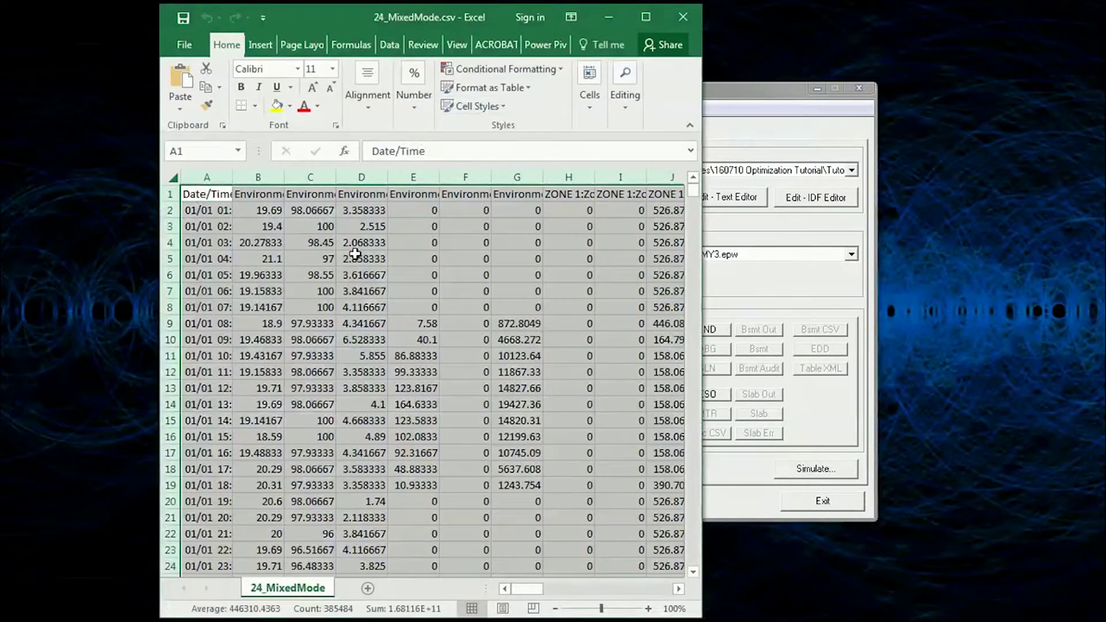
click(1069, 469)
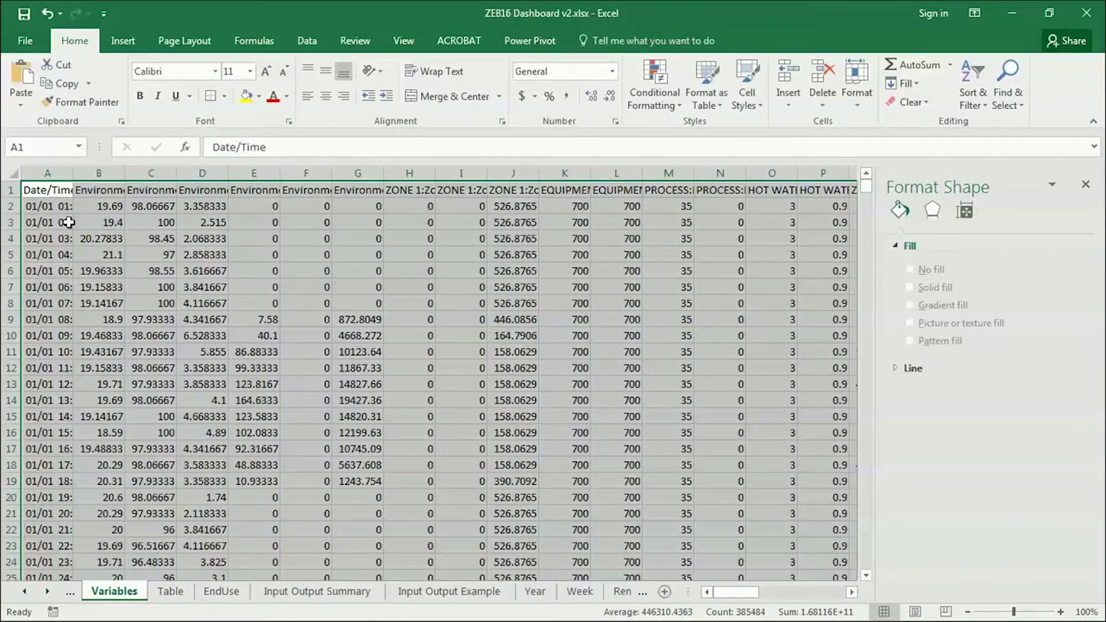
click(49, 192)
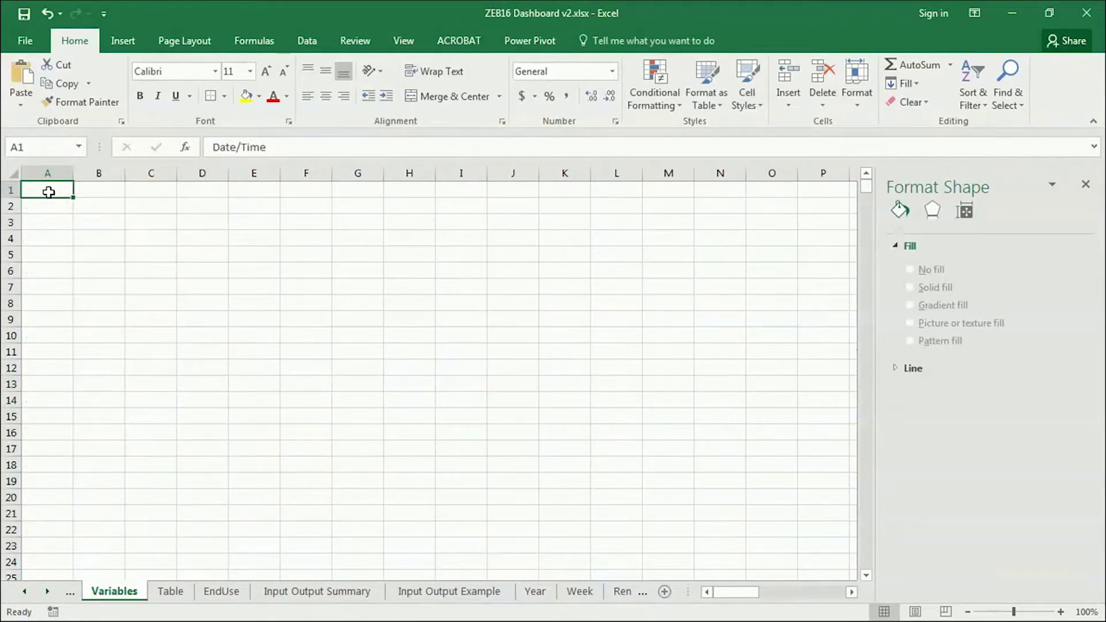
key(ctrl+v)
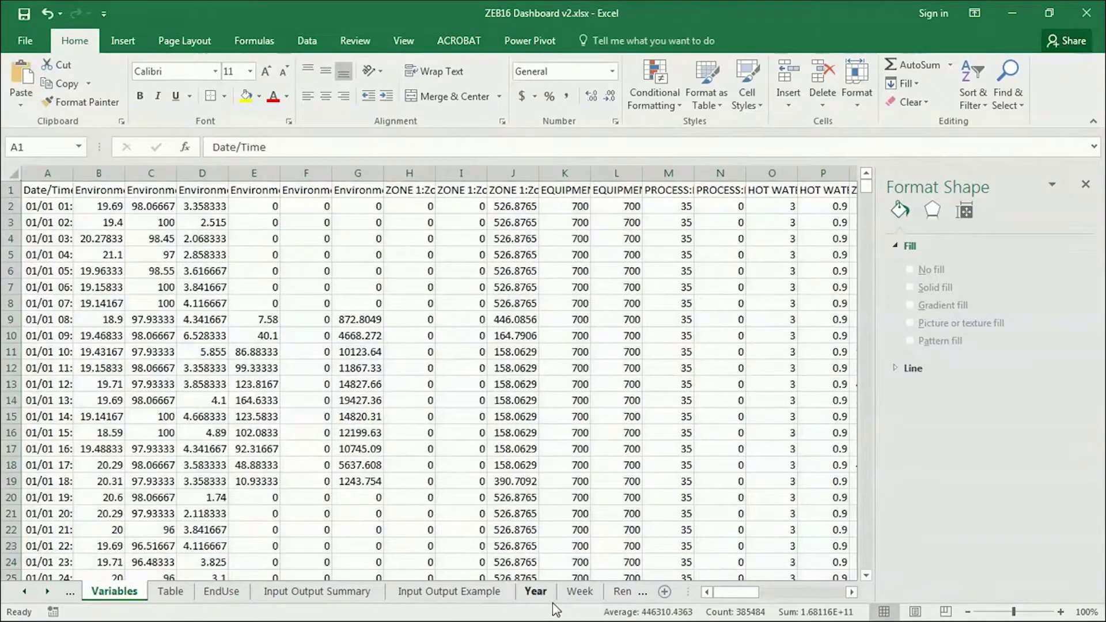
Show the Year sheet without the Format Shape pane, scrolled right and zoomed to 50%.
click(535, 598)
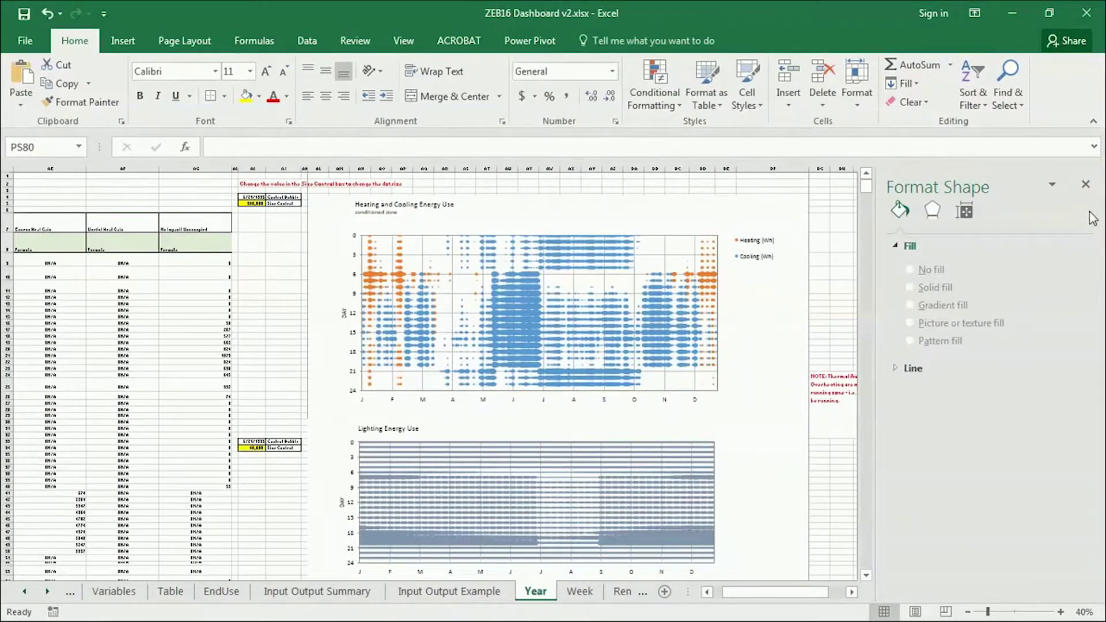
click(1085, 184)
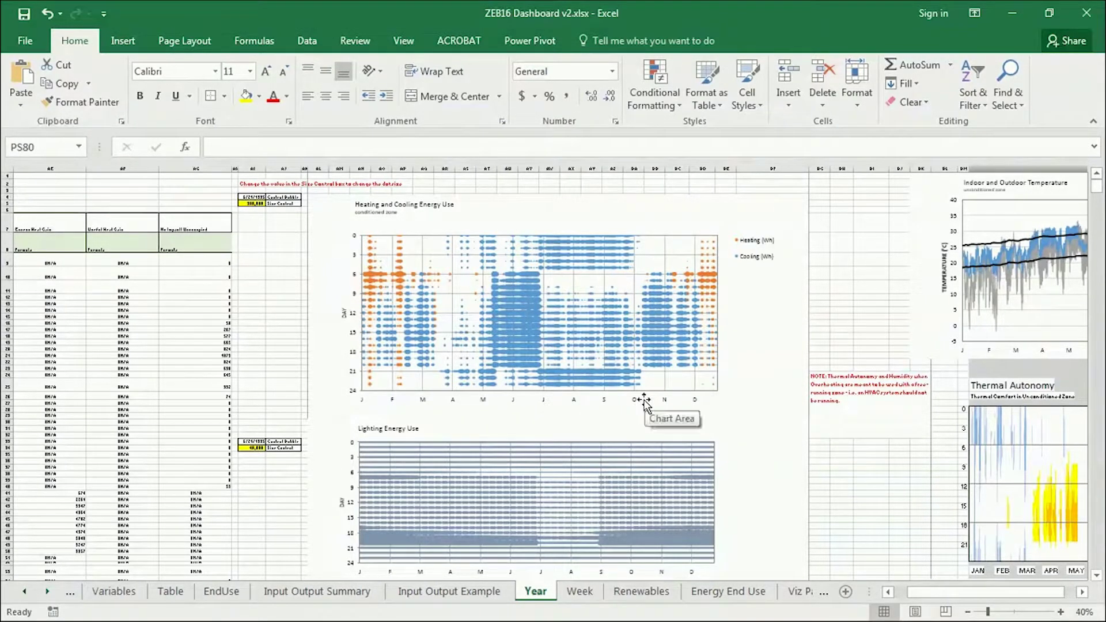
mouse_move(712, 389)
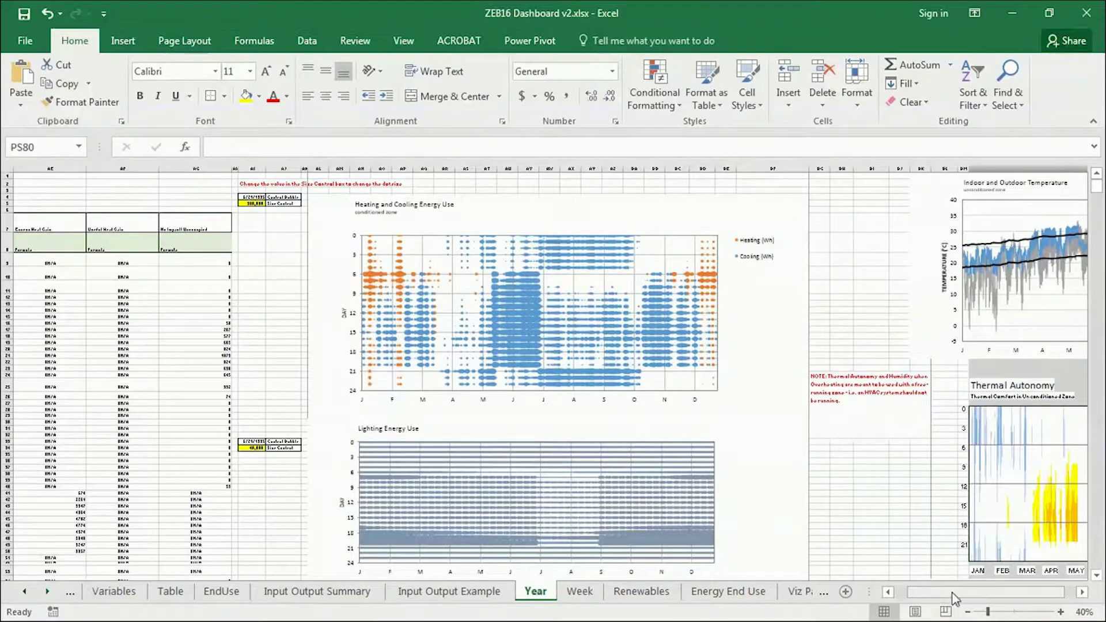
drag(948, 600, 953, 599)
click(1060, 611)
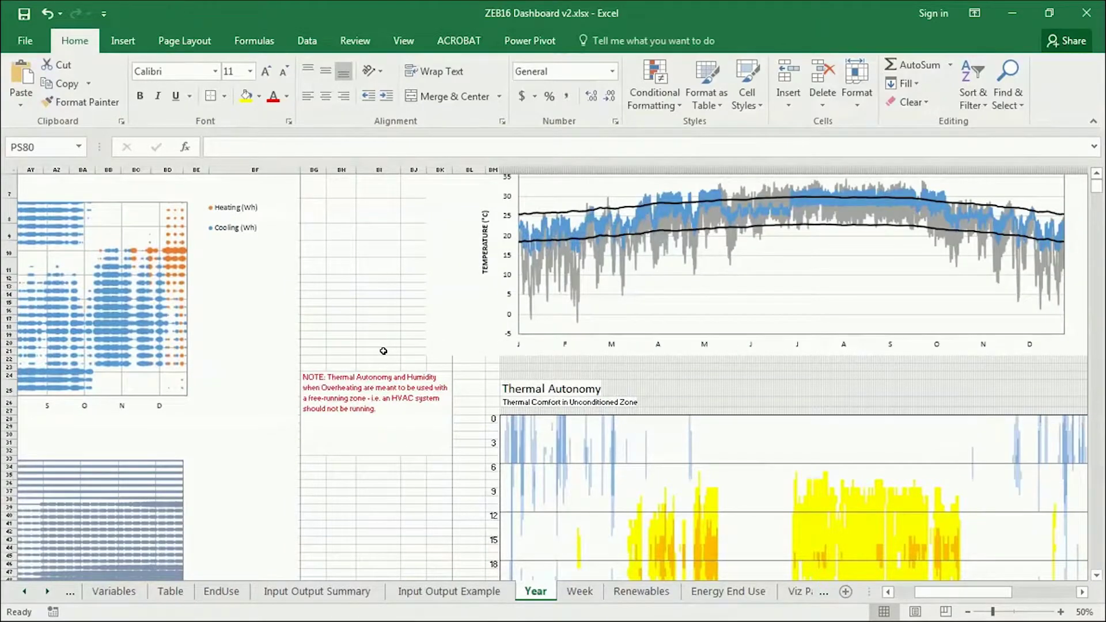
scroll(507, 333, down, 7)
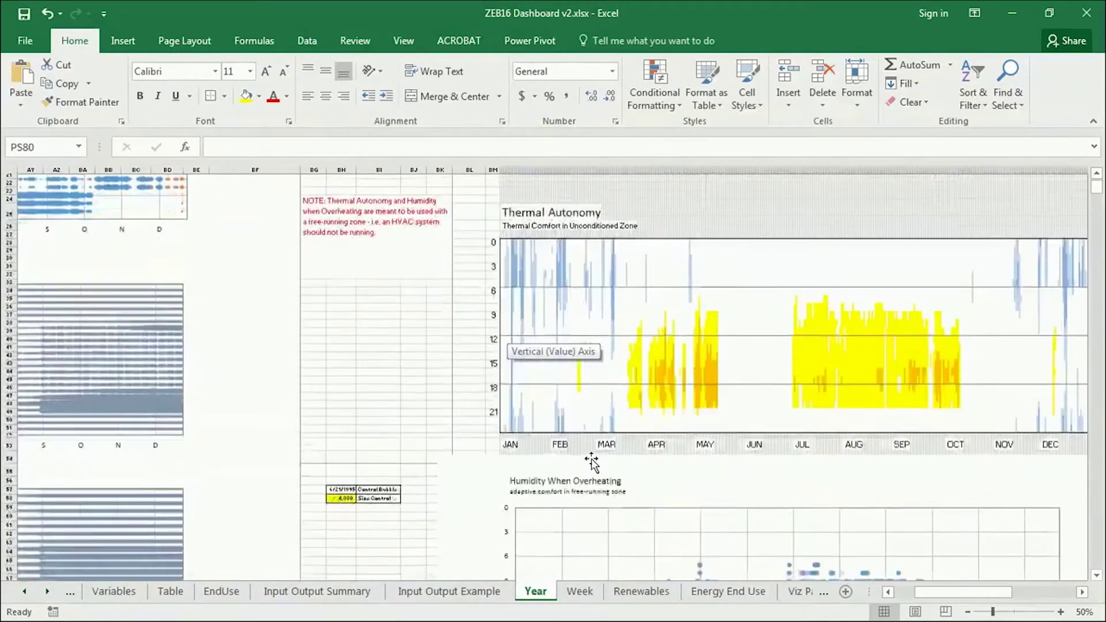
scroll(779, 374, up, 2)
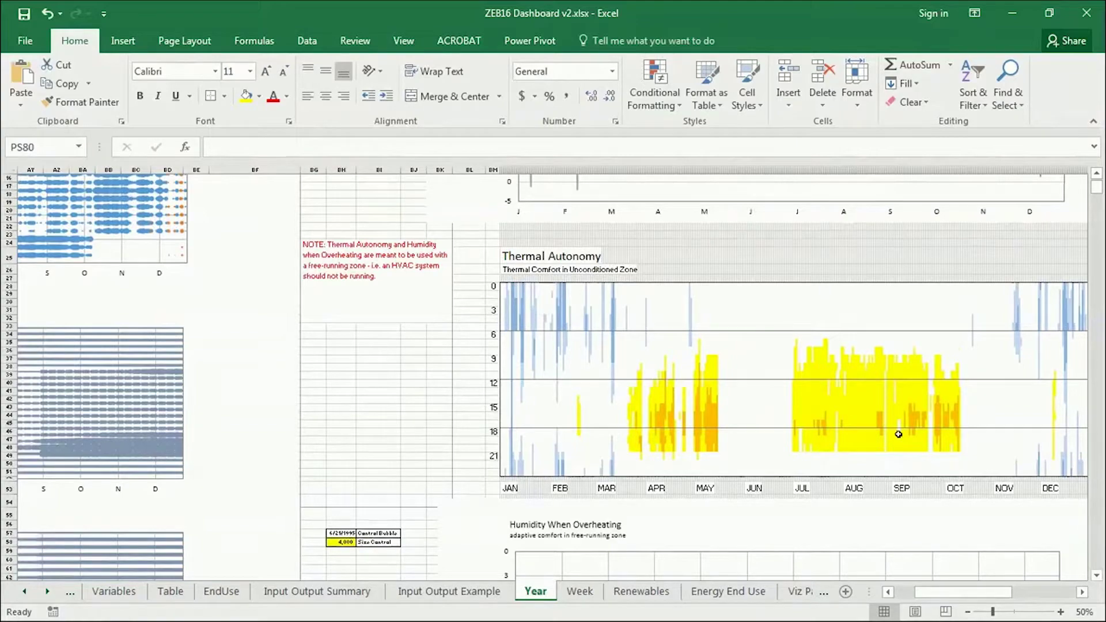
scroll(899, 395, up, 5)
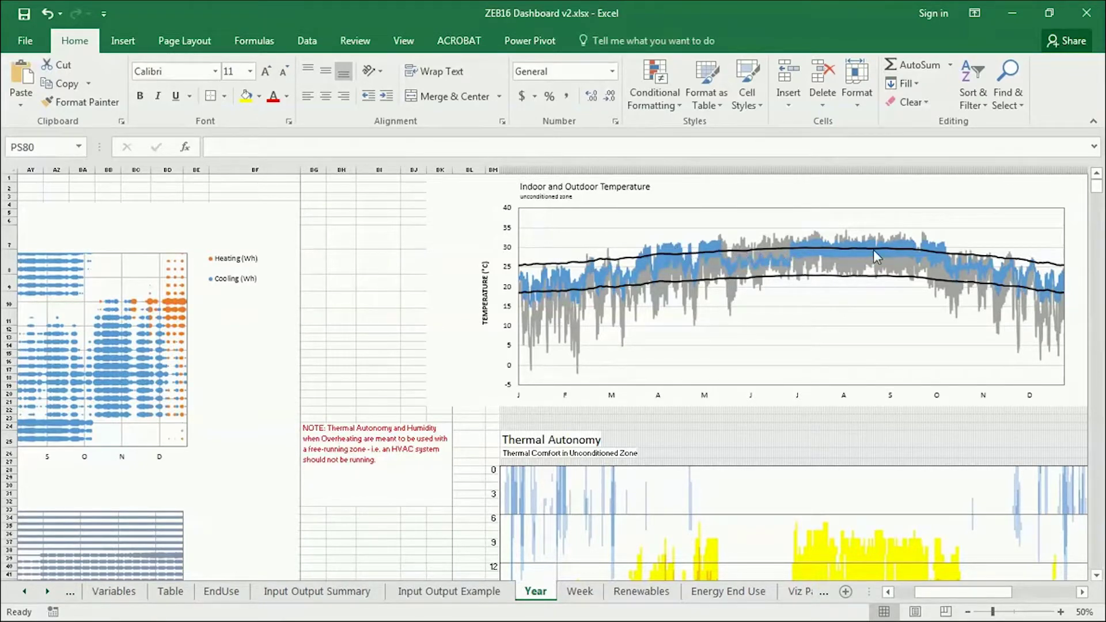
mouse_move(988, 279)
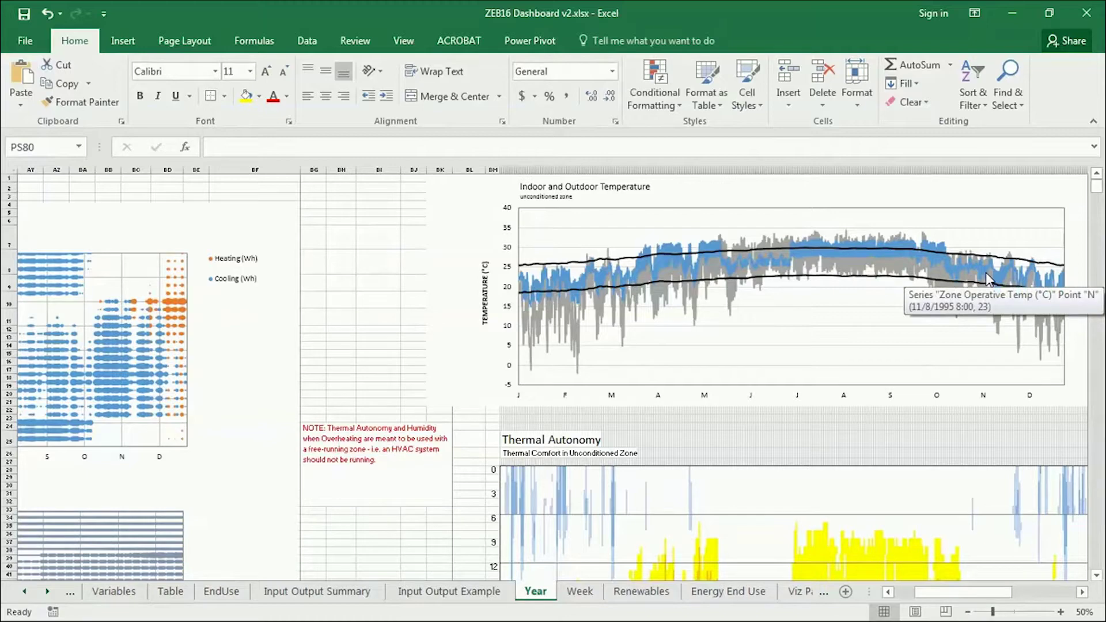
scroll(772, 364, down, 7)
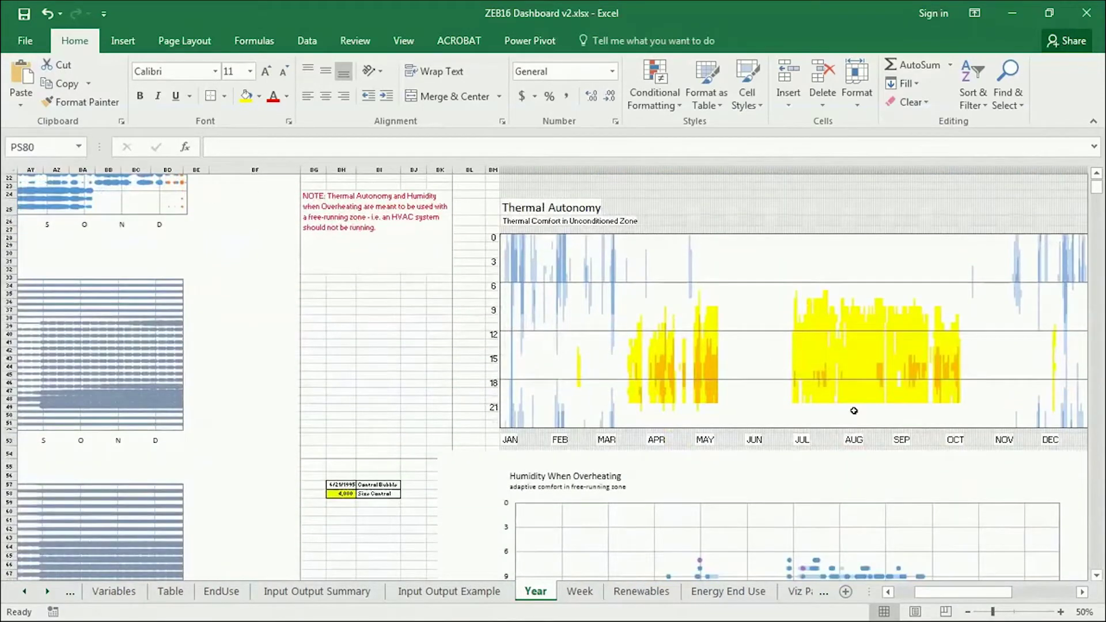
scroll(854, 410, up, 7)
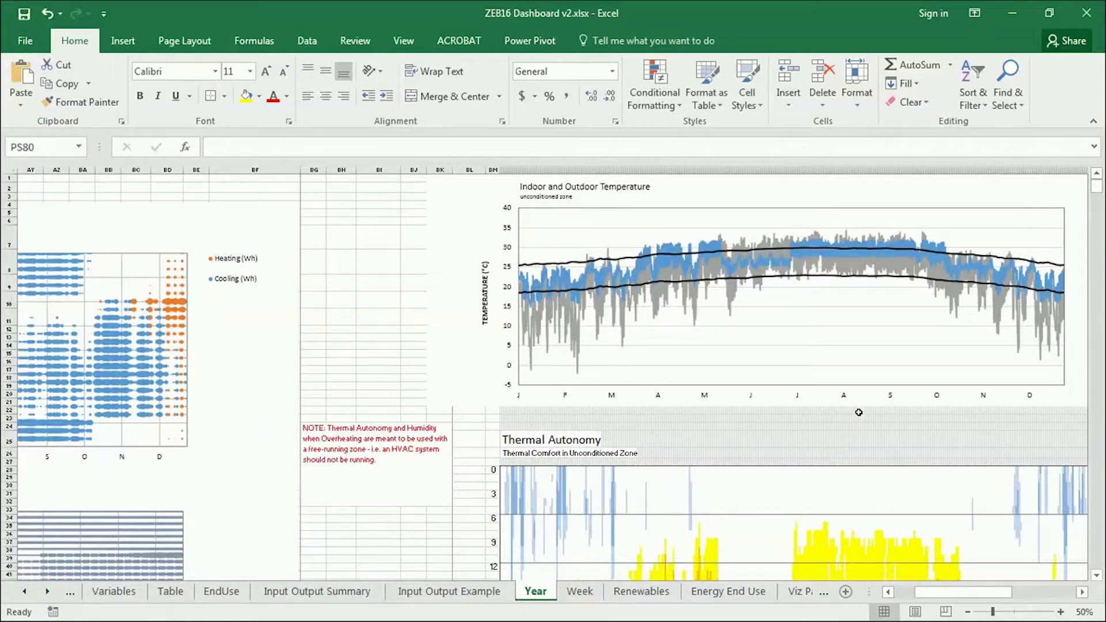
click(1081, 592)
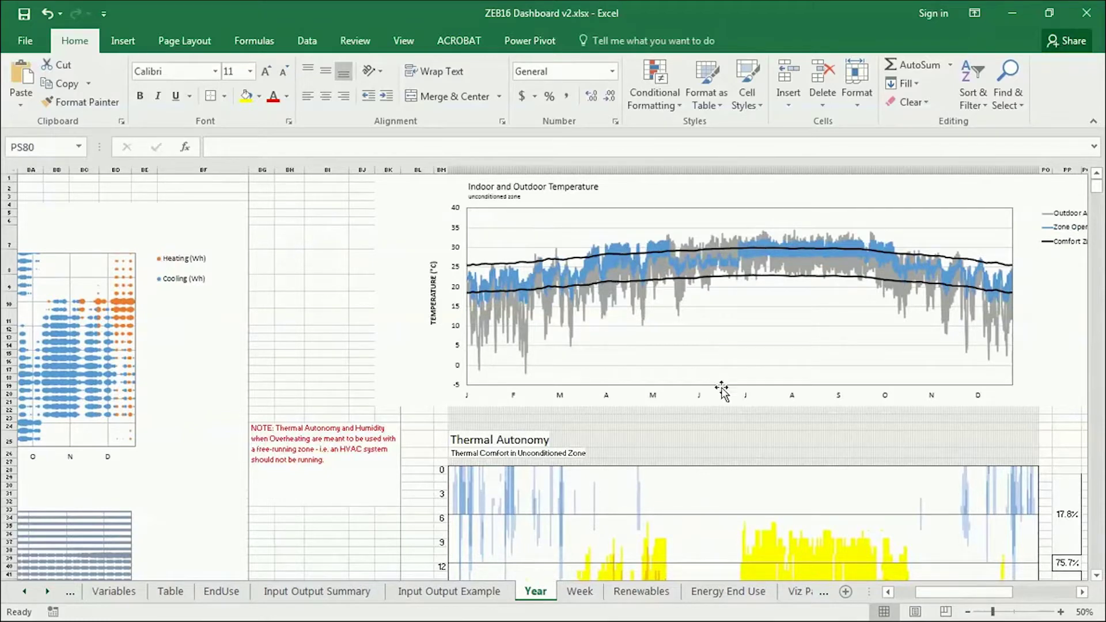
scroll(768, 427, down, 5)
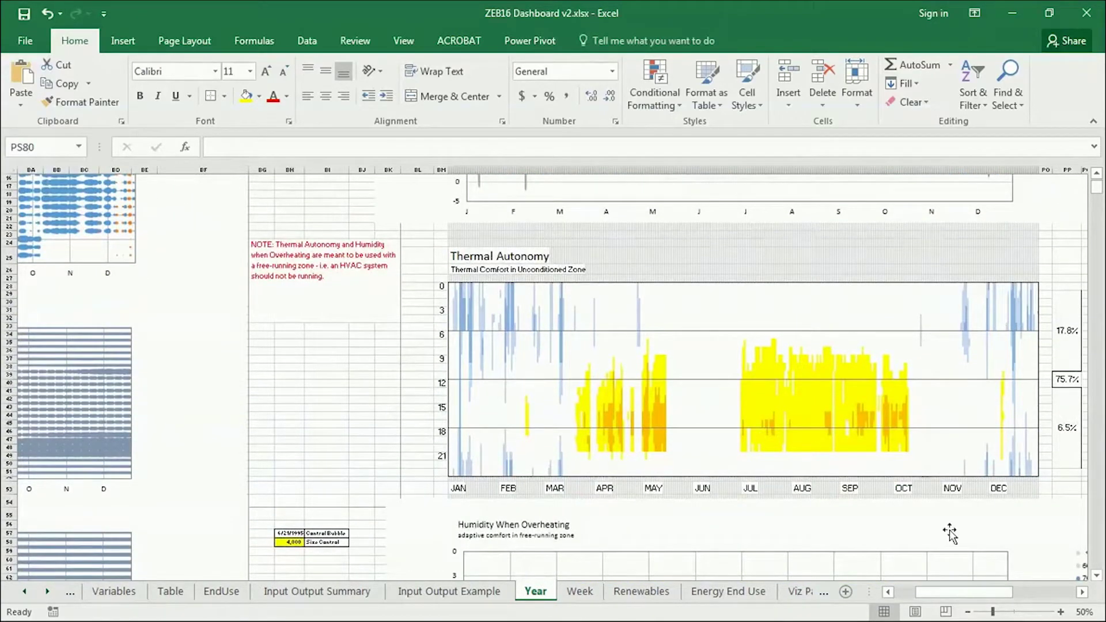
Scroll the Year sheet right until the Thermal Autonomy legend's percentage bars are visible.
click(1082, 592)
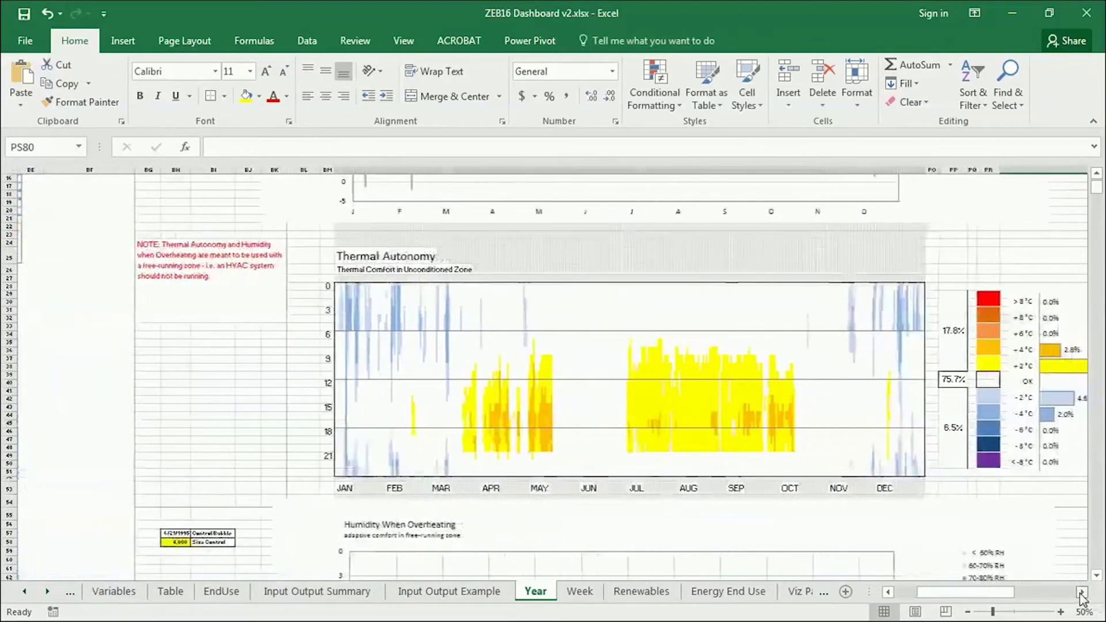
click(1082, 592)
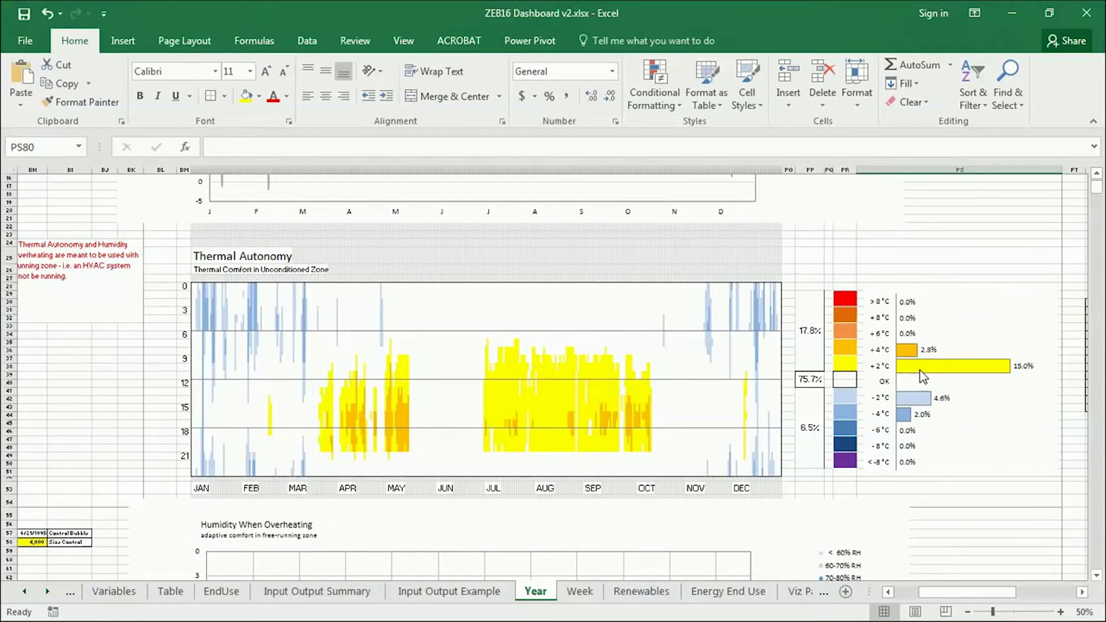
mouse_move(983, 384)
click(930, 527)
scroll(930, 526, down, 19)
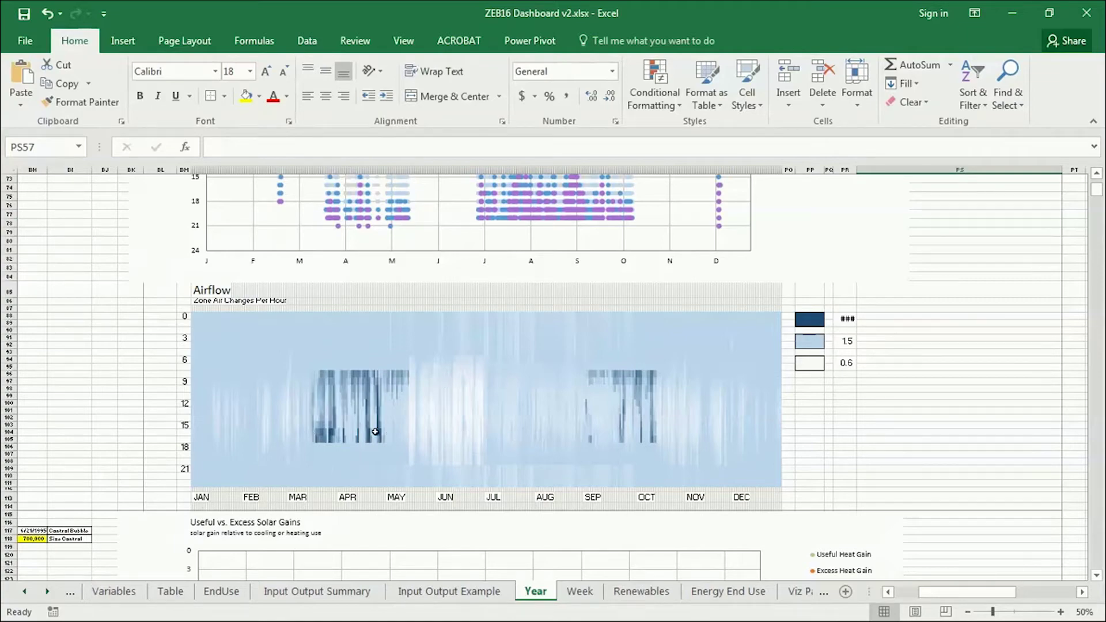
scroll(290, 427, up, 16)
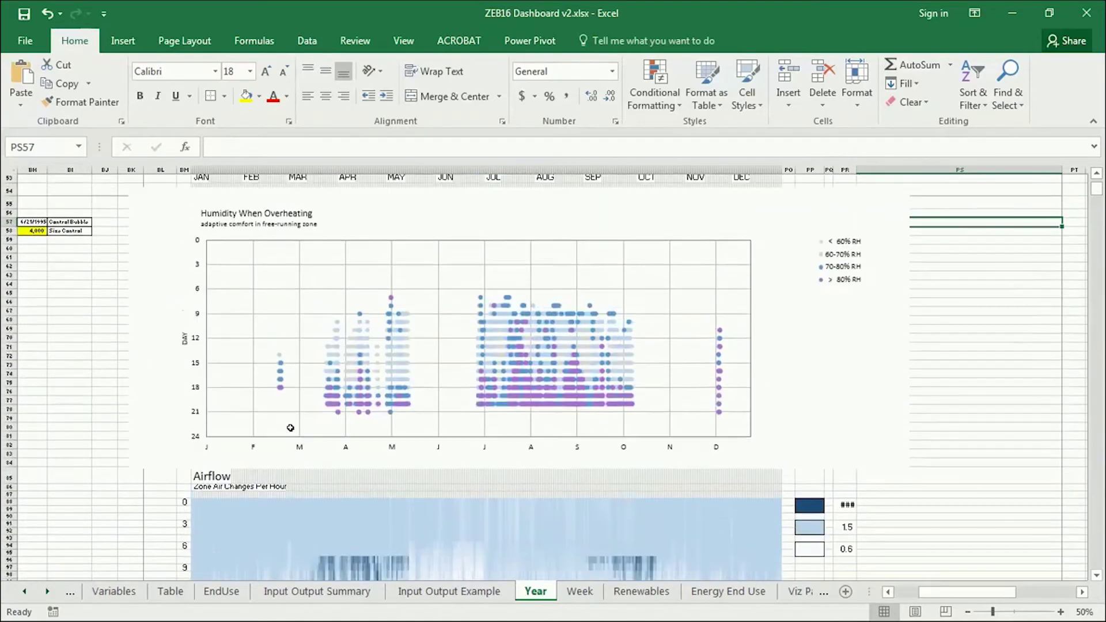
scroll(290, 427, up, 8)
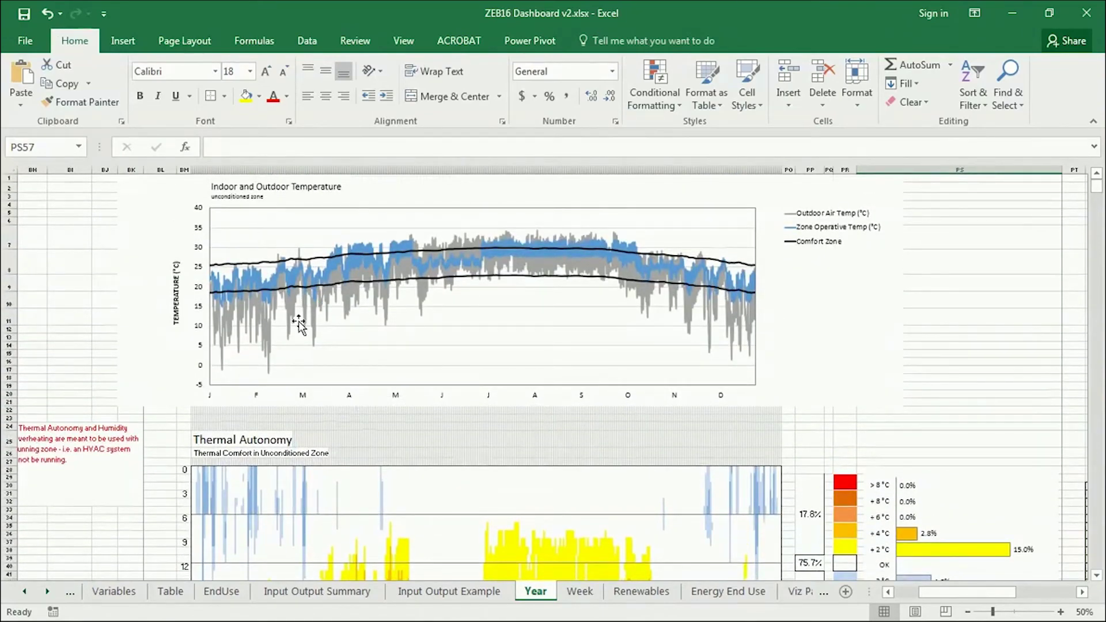
click(25, 37)
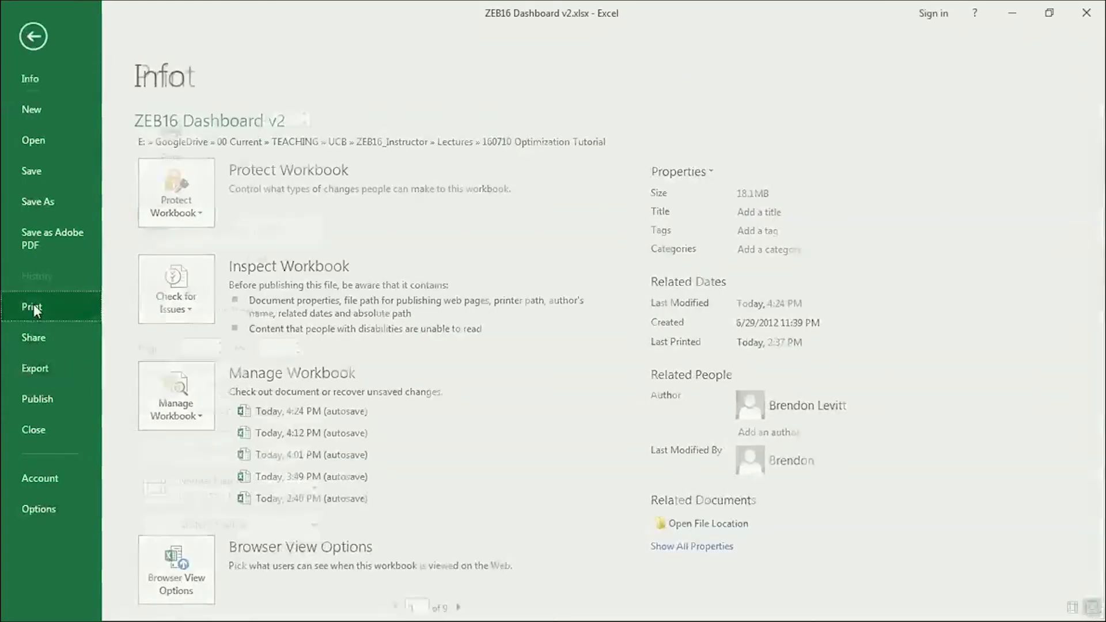
click(33, 305)
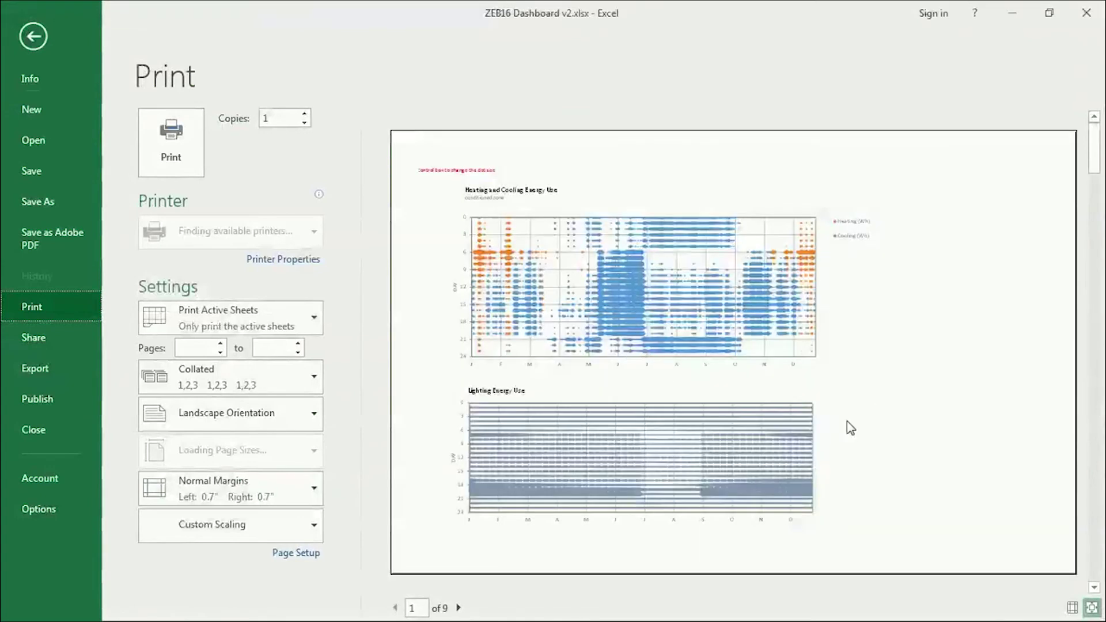
key(Escape)
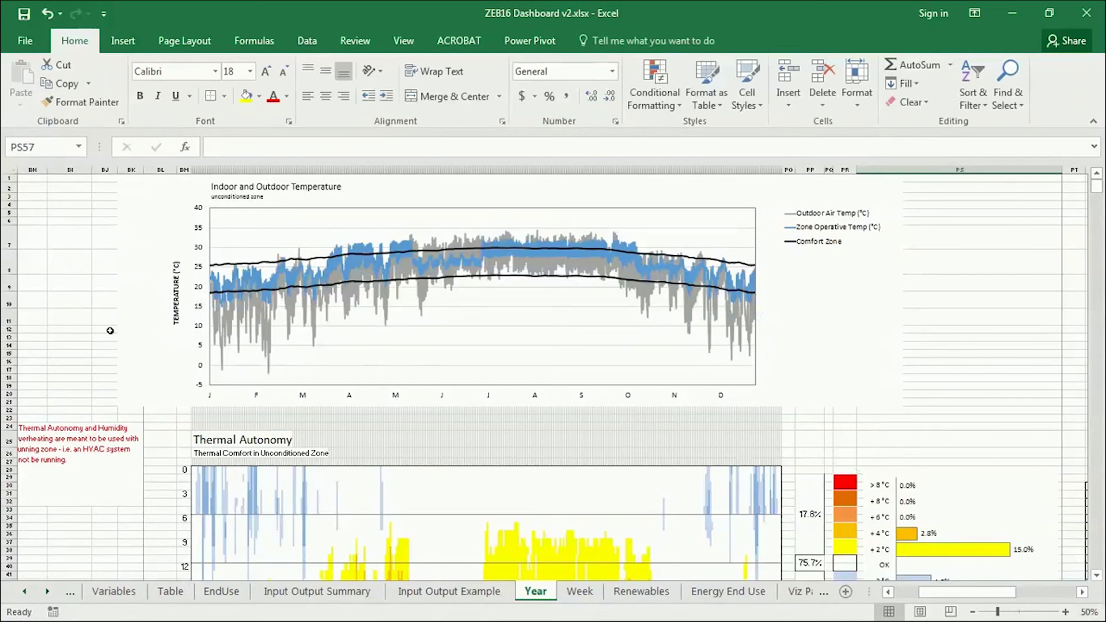
click(104, 329)
scroll(100, 353, down, 4)
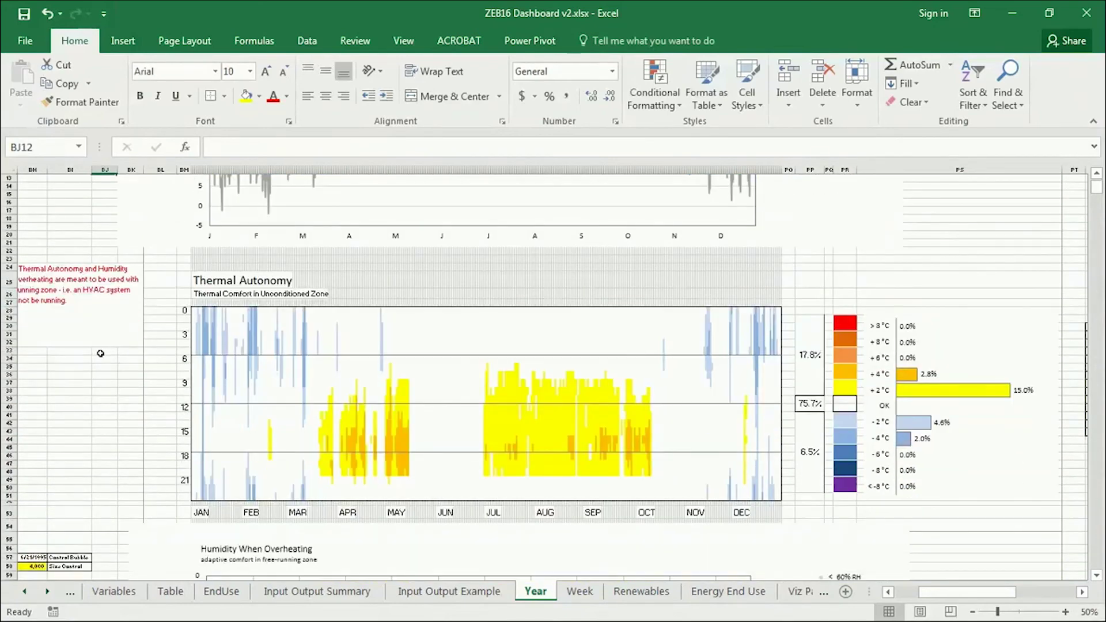